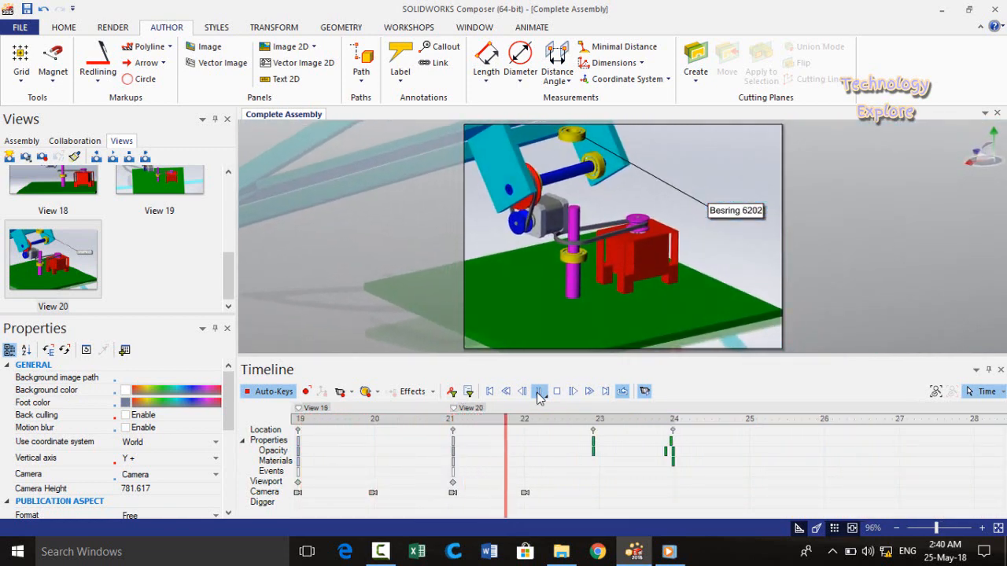
# Stop the playback of the finished Complete Assembly animation
pyautogui.click(555, 396)
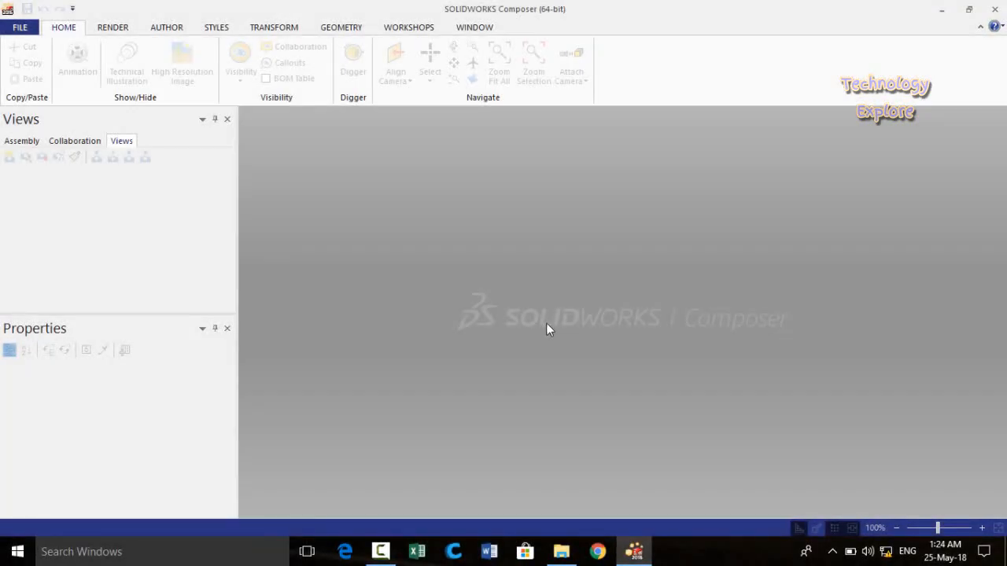
# Minimize the window and locate the SOLIDWORKS Composer shortcuts on the desktop
pyautogui.click(941, 9)
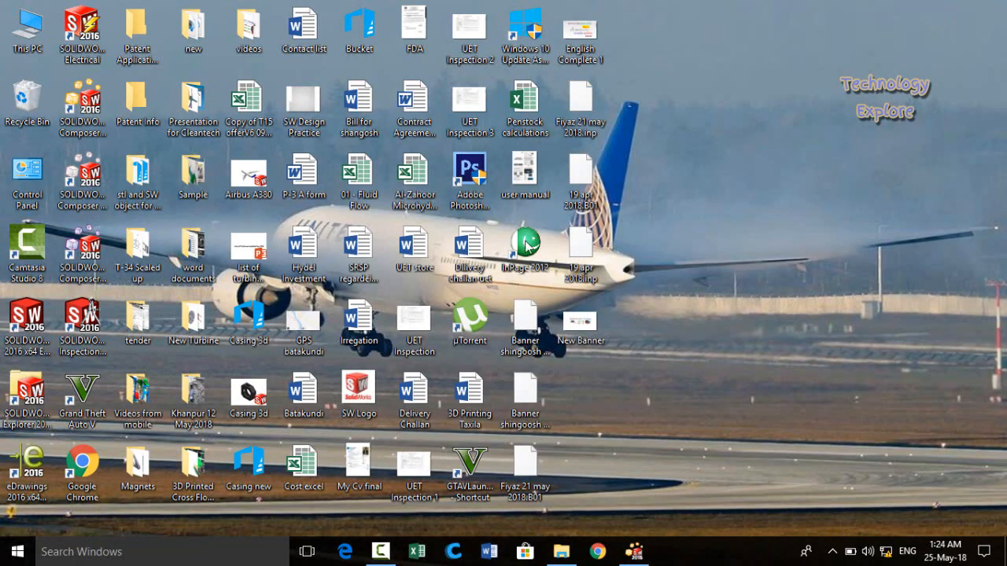
pyautogui.click(87, 193)
pyautogui.click(85, 108)
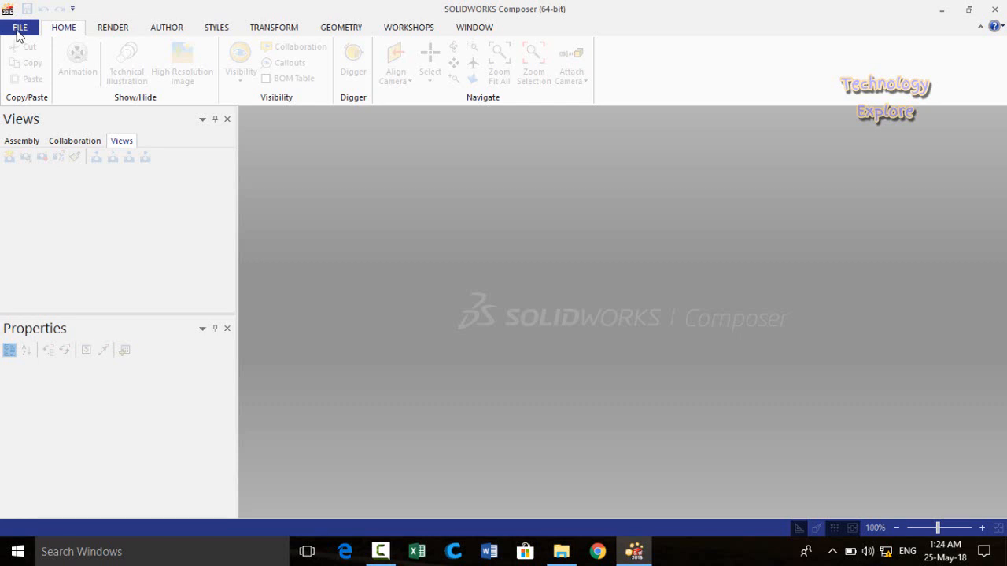
# Open the Complete Assembly file from the Solar Plate Mount & Base for UET Txl folder
pyautogui.click(20, 28)
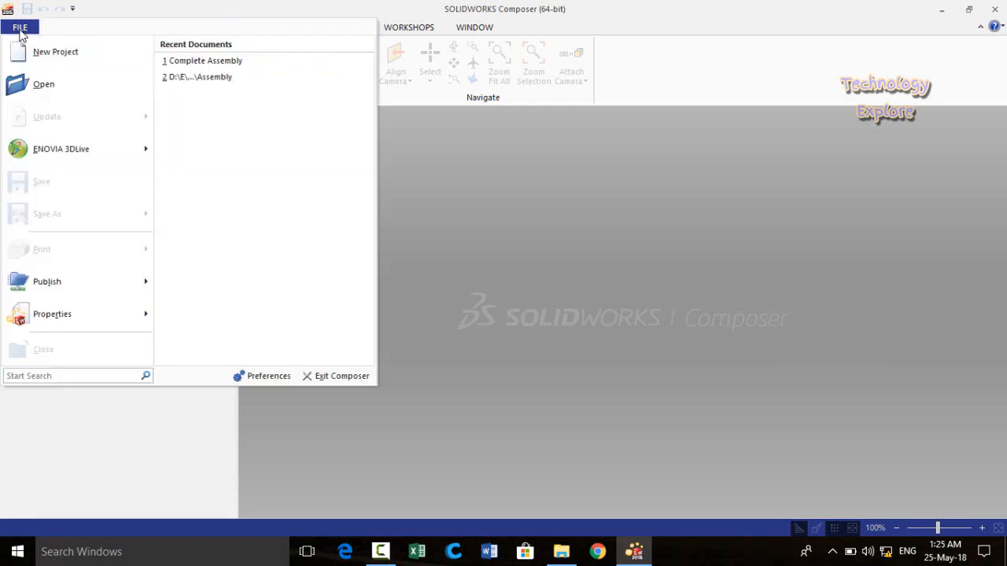
pyautogui.click(45, 87)
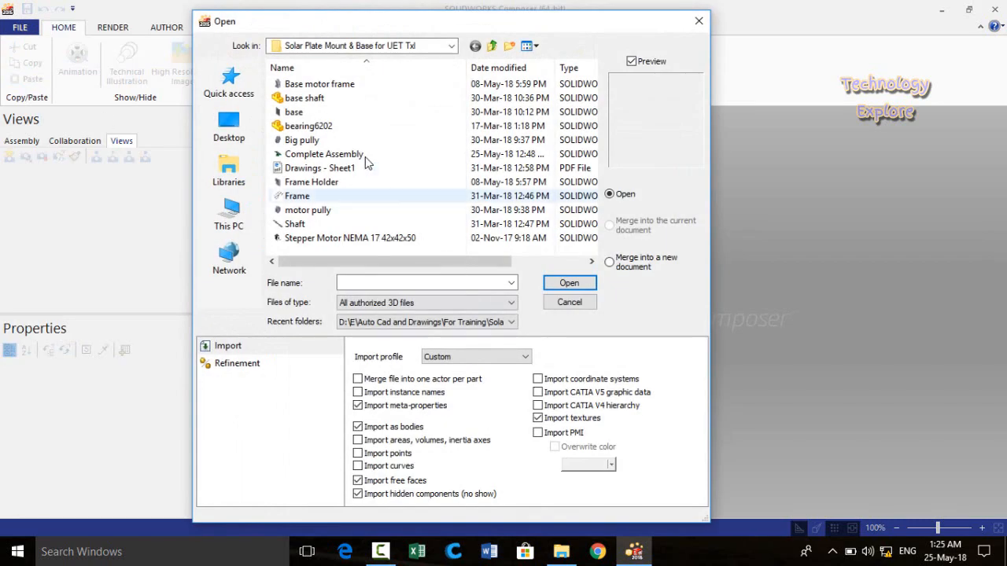
pyautogui.doubleClick(297, 155)
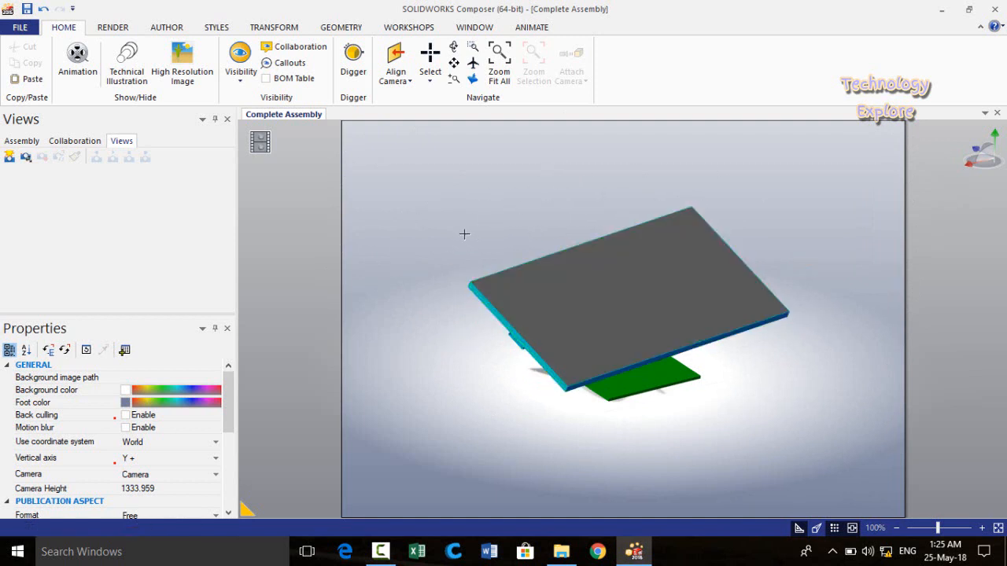
# Examine the solar plate assembly at several zoom levels and from a lower angle that exposes its base
pyautogui.scroll(-2, 464, 233)
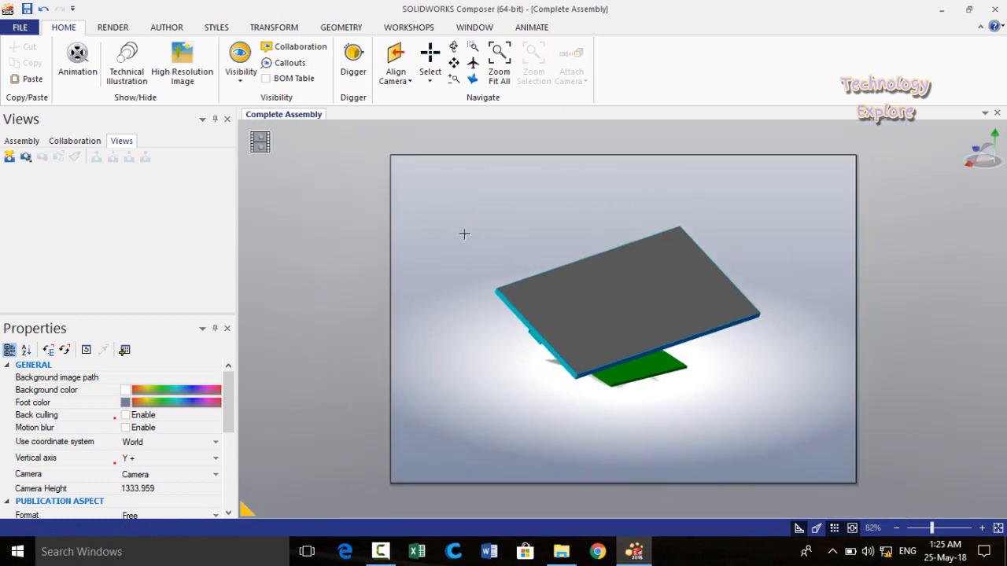
pyautogui.scroll(-1, 464, 234)
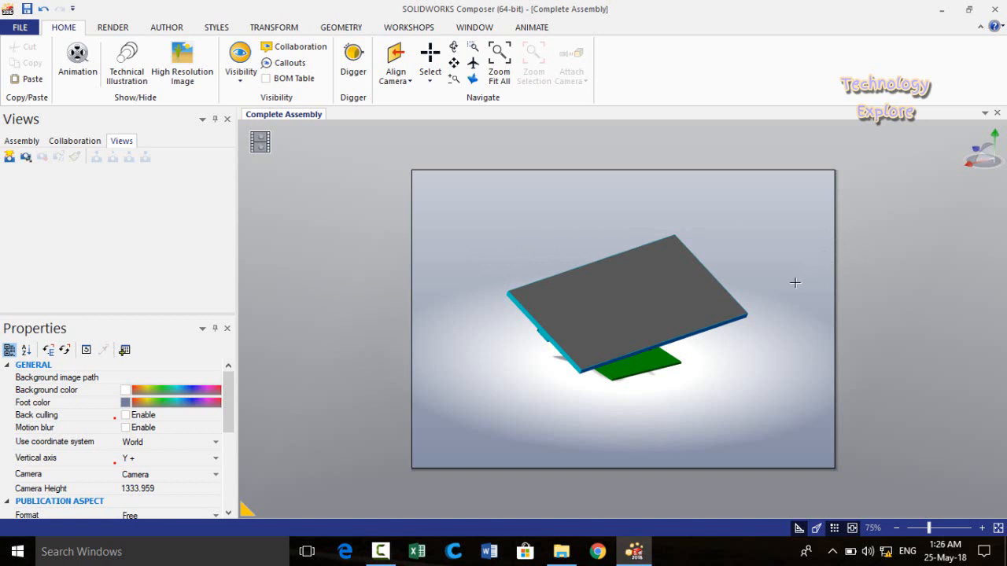
pyautogui.scroll(-3, 772, 288)
pyautogui.scroll(4, 773, 288)
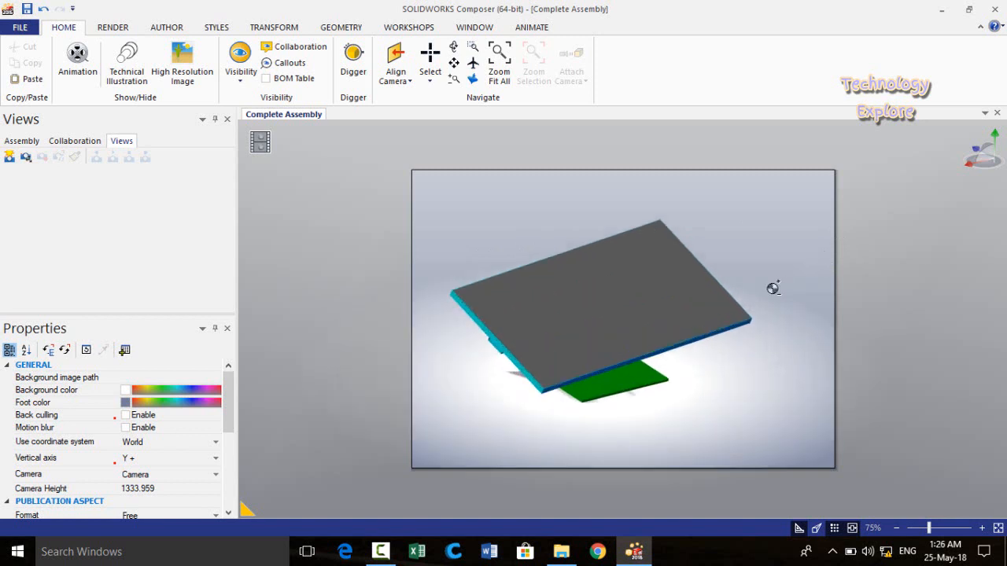
pyautogui.scroll(2, 773, 288)
pyautogui.scroll(-2, 773, 288)
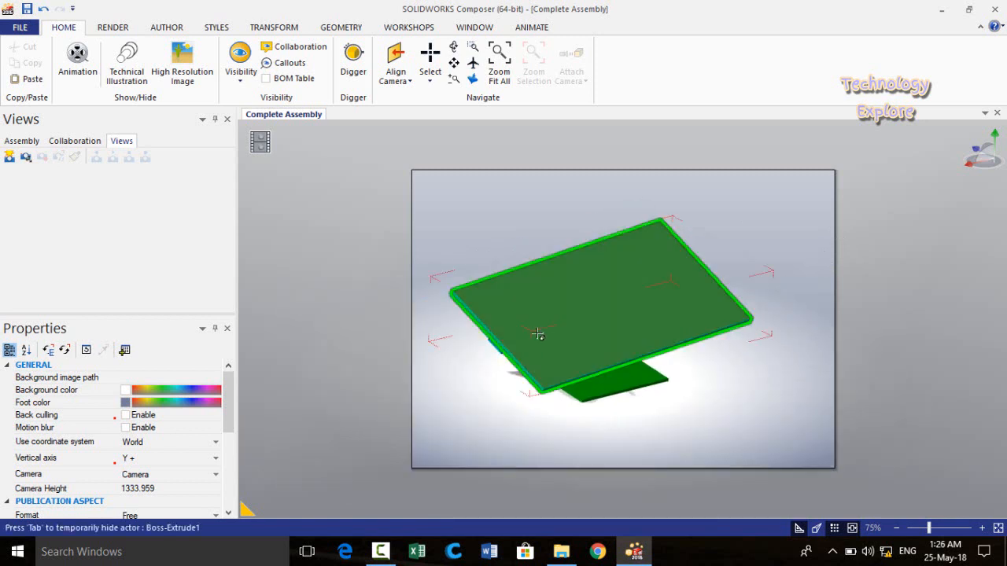
pyautogui.scroll(3, 574, 307)
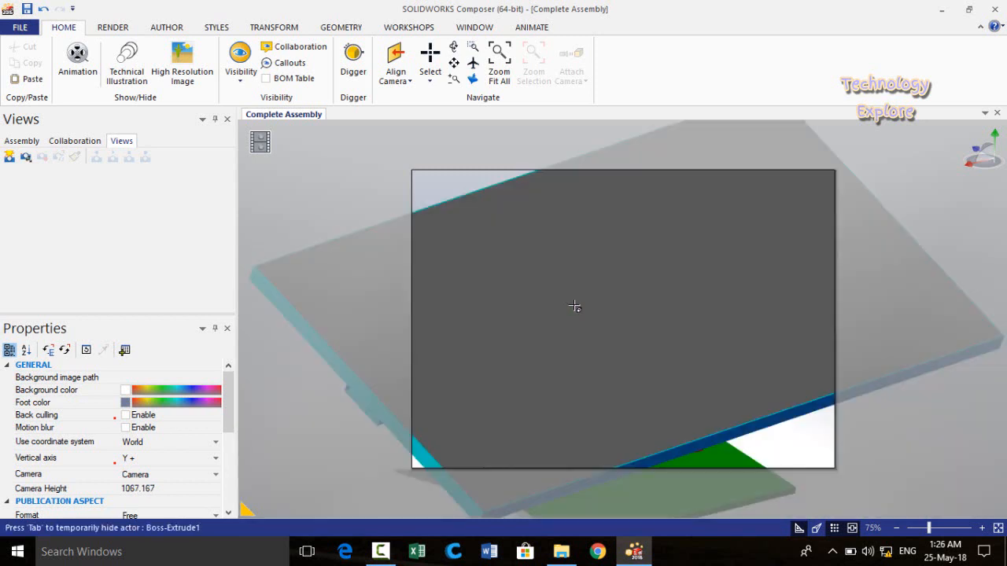
pyautogui.scroll(-2, 574, 306)
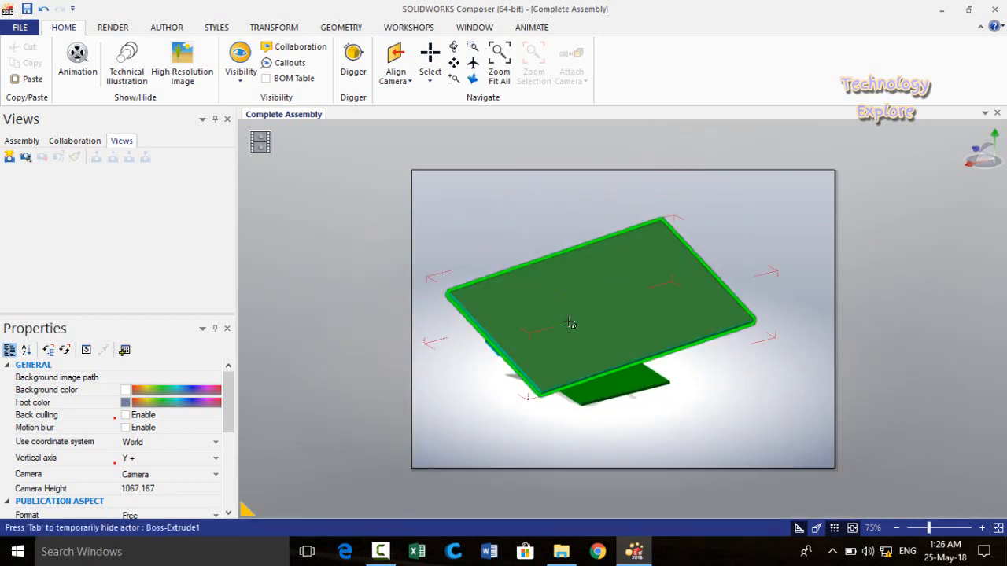
pyautogui.scroll(-1, 544, 303)
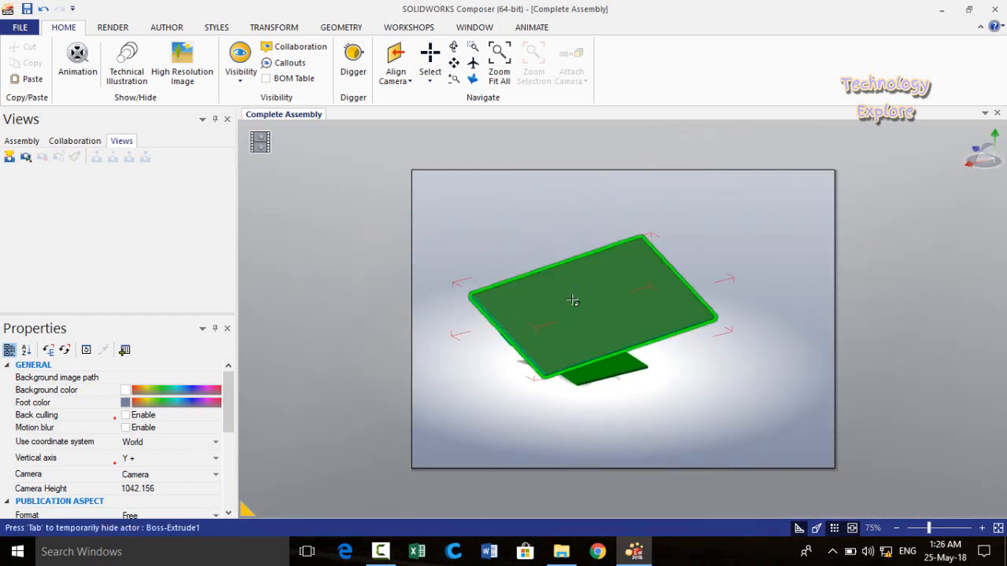
pyautogui.scroll(-1, 517, 337)
pyautogui.scroll(1, 524, 319)
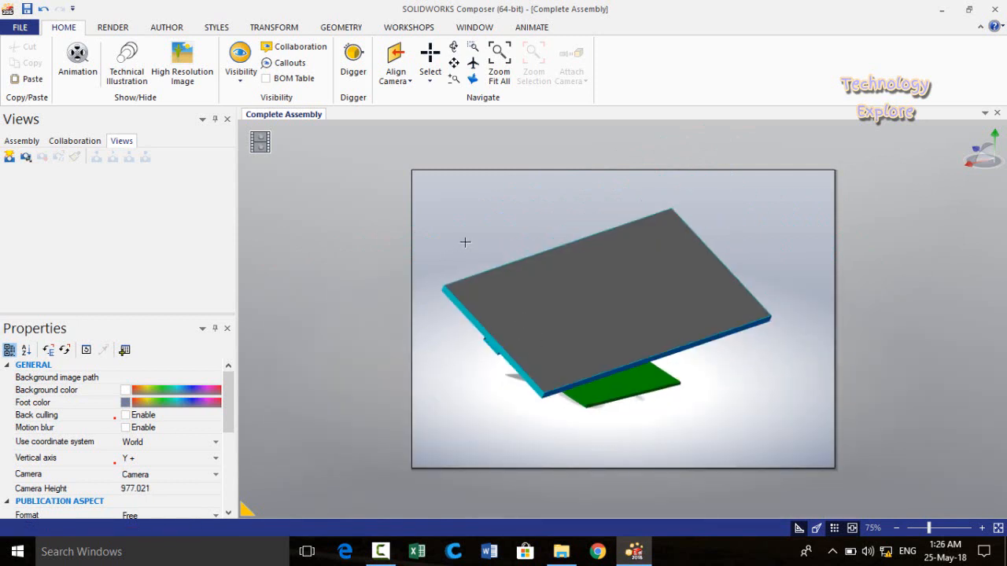
pyautogui.moveTo(464, 242); pyautogui.dragTo(479, 226)
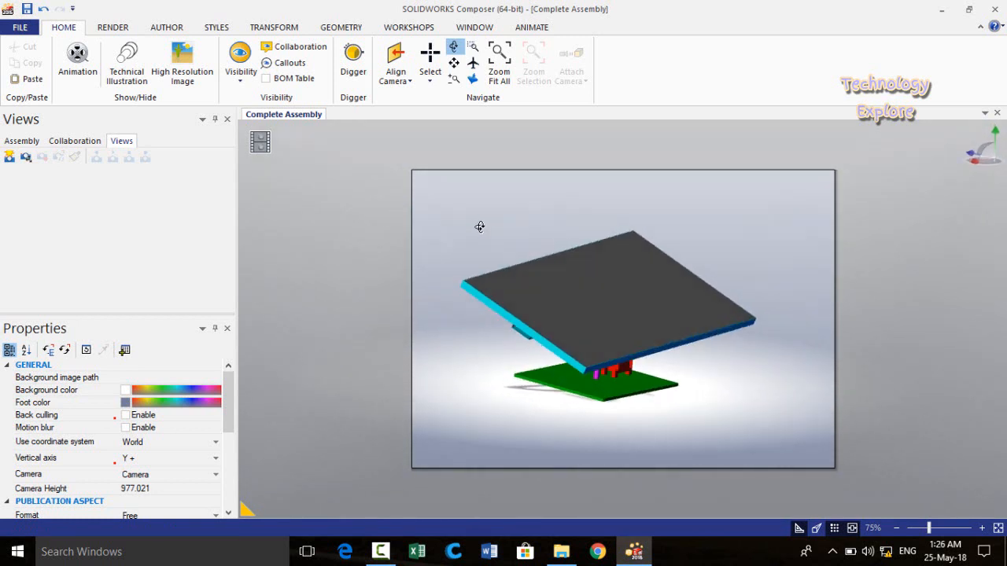
pyautogui.moveTo(461, 232); pyautogui.dragTo(485, 228, button='middle')
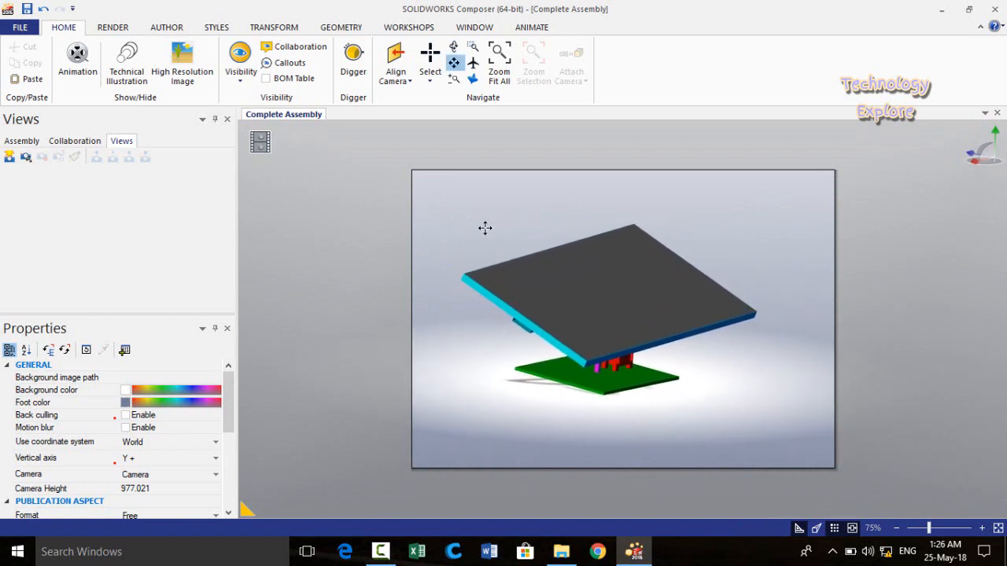
pyautogui.scroll(2, 497, 376)
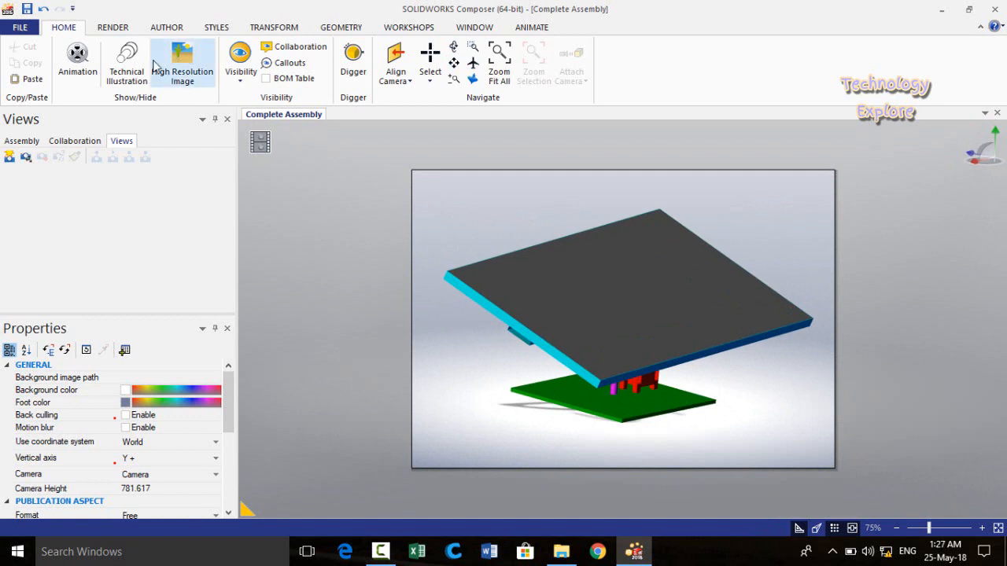
# Enable Per-Pixel lighting for rendering the assembly
pyautogui.click(111, 28)
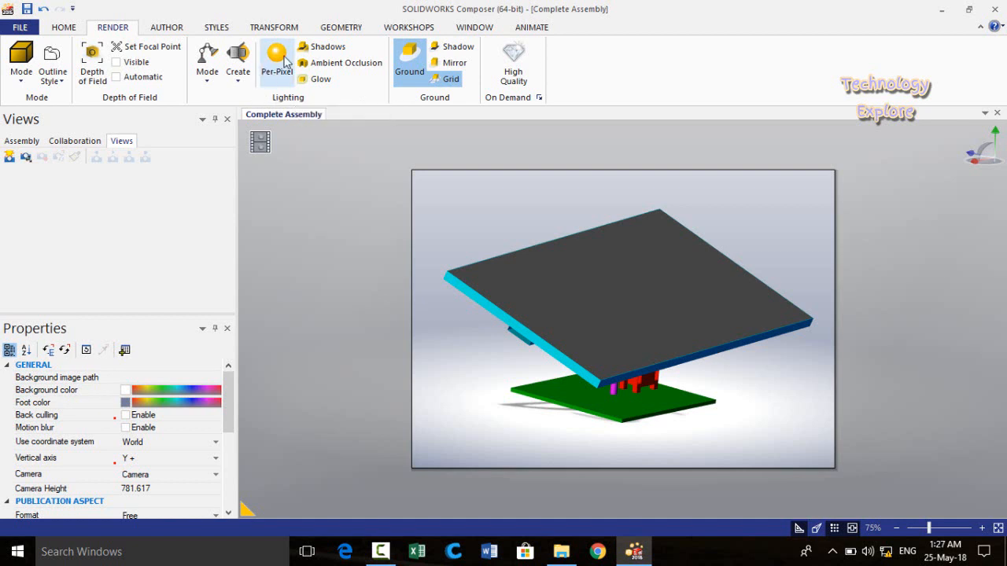
pyautogui.click(277, 59)
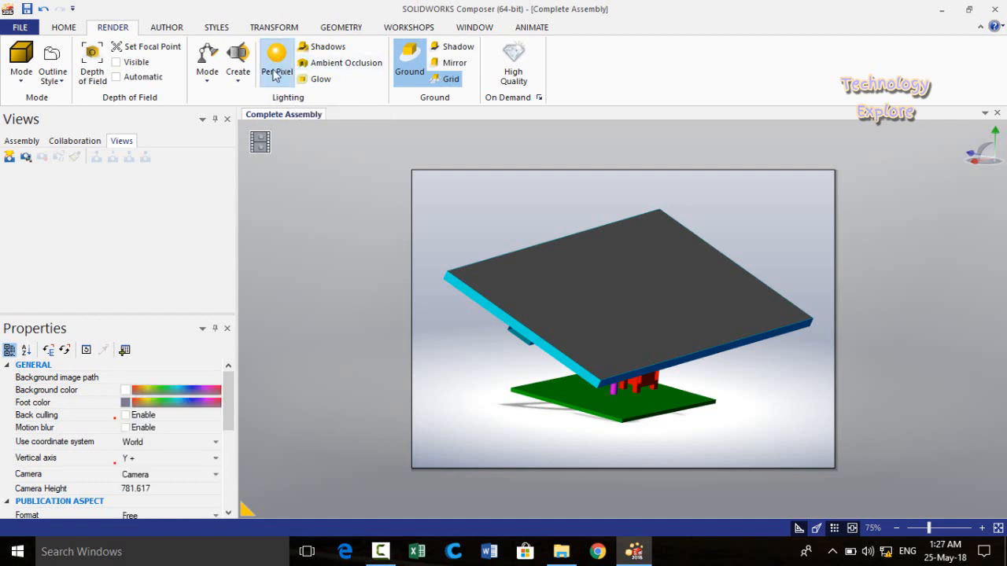
# Try the Shadows and Ambient Occlusion lighting effects on the assembly
pyautogui.click(309, 48)
pyautogui.click(309, 49)
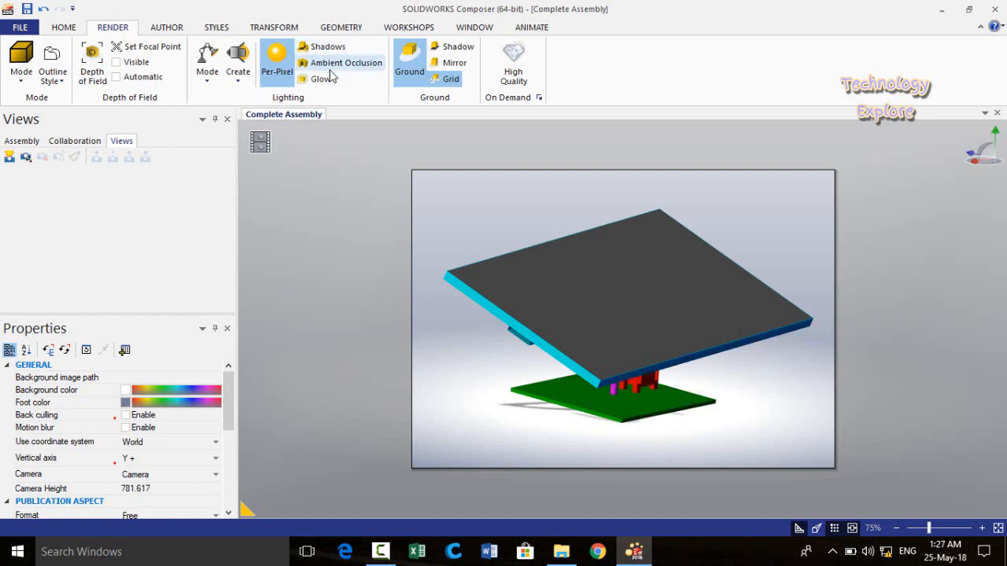
pyautogui.click(329, 70)
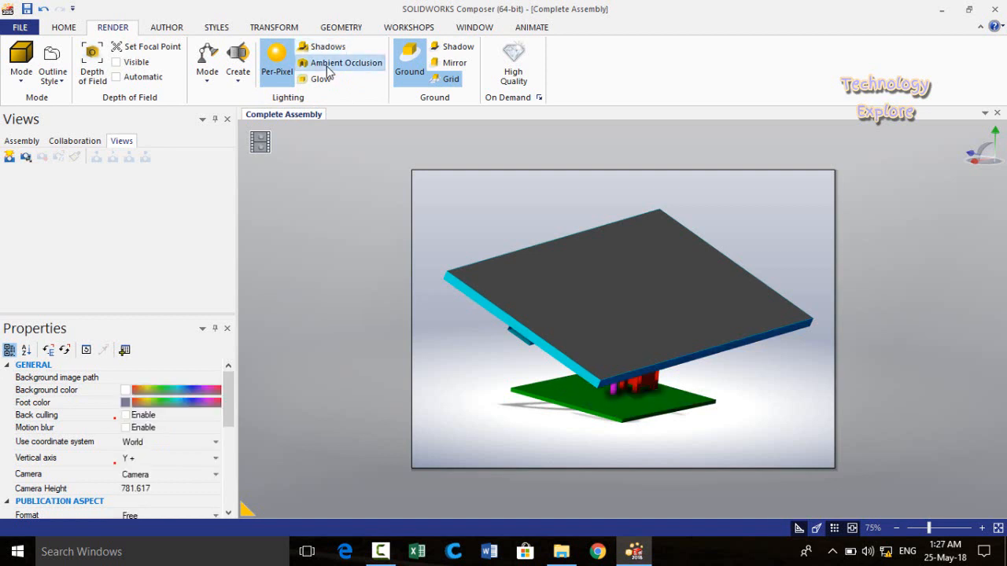
pyautogui.click(328, 71)
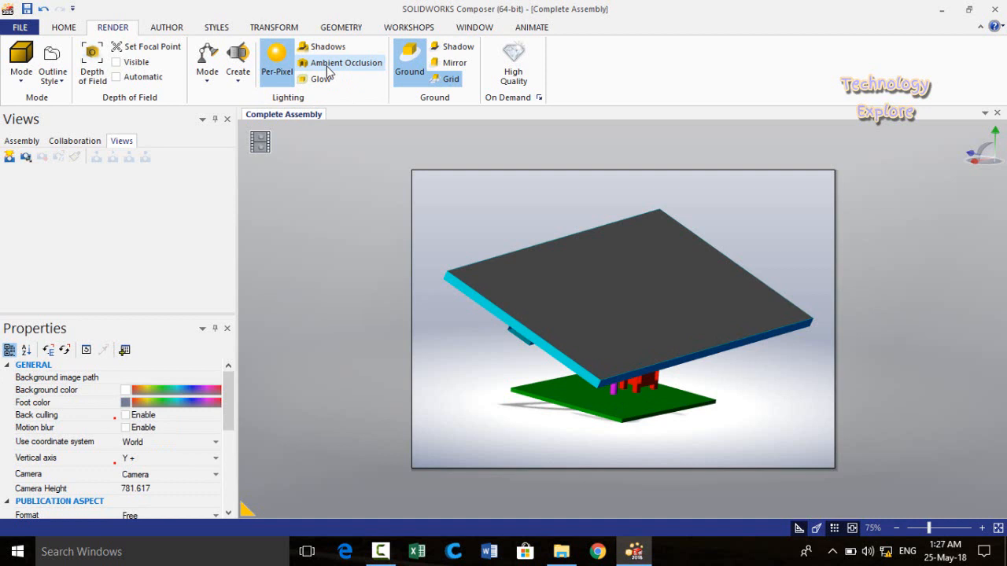
pyautogui.click(329, 71)
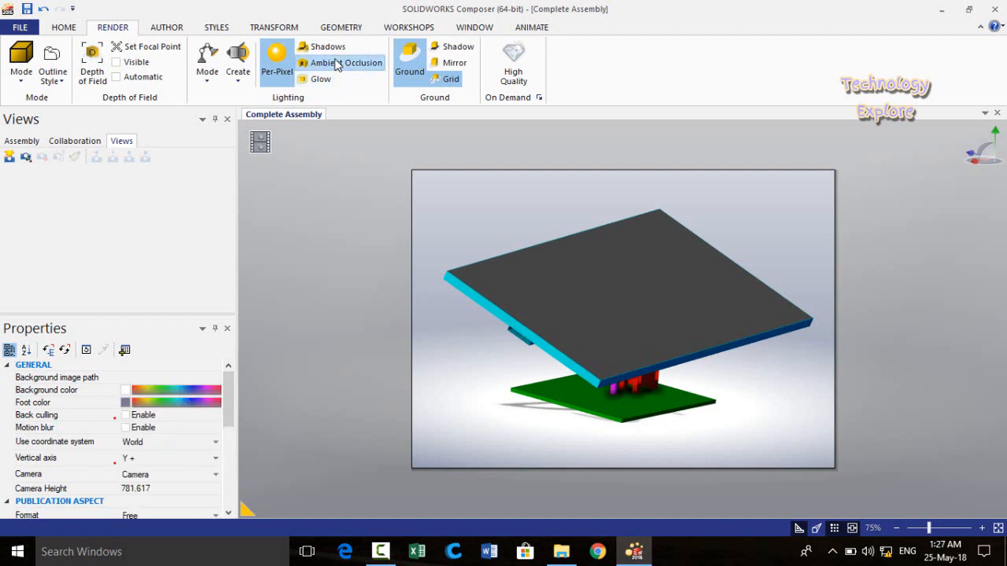
# Try the Glow lighting effect on the assembly and switch it off again
pyautogui.click(318, 81)
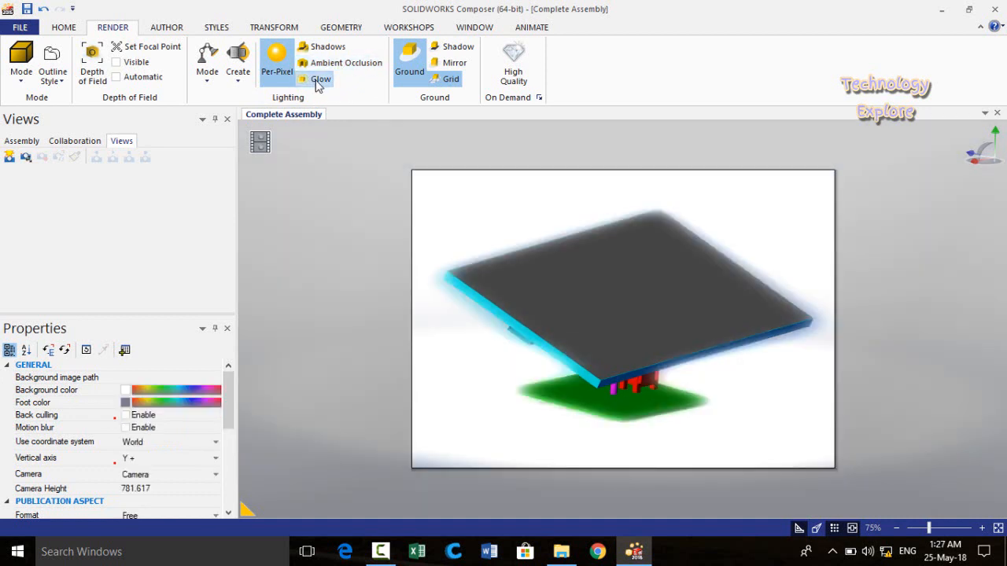
pyautogui.click(318, 81)
pyautogui.click(318, 80)
pyautogui.click(318, 81)
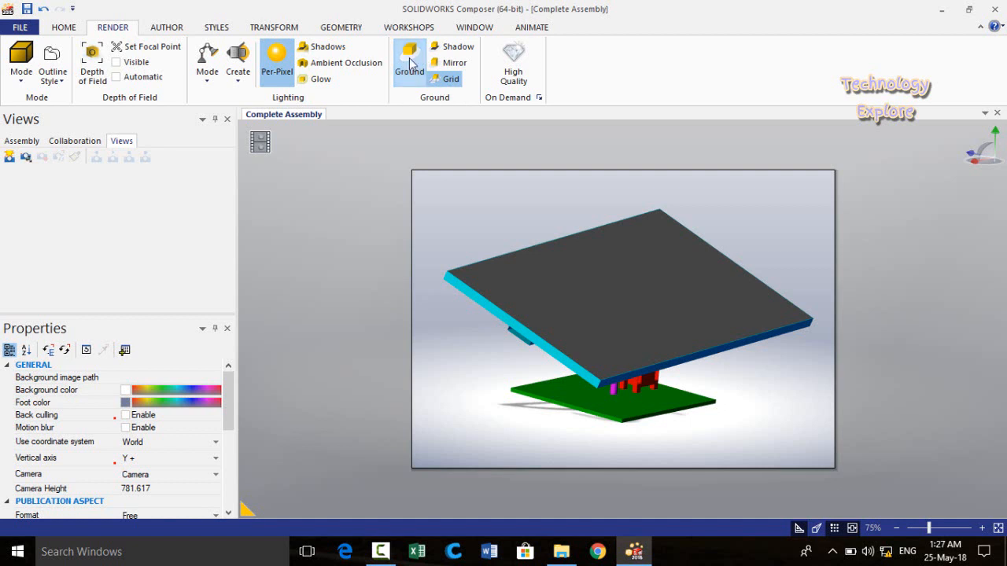
# Try toggling the ground's Shadow, Mirror and Grid options
pyautogui.click(462, 49)
pyautogui.click(454, 49)
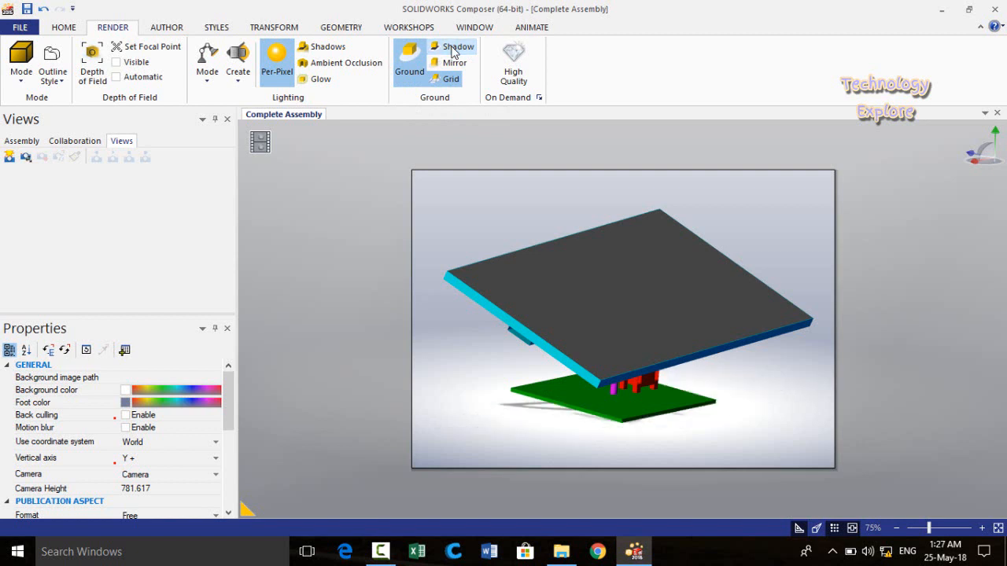
pyautogui.click(455, 65)
pyautogui.click(454, 66)
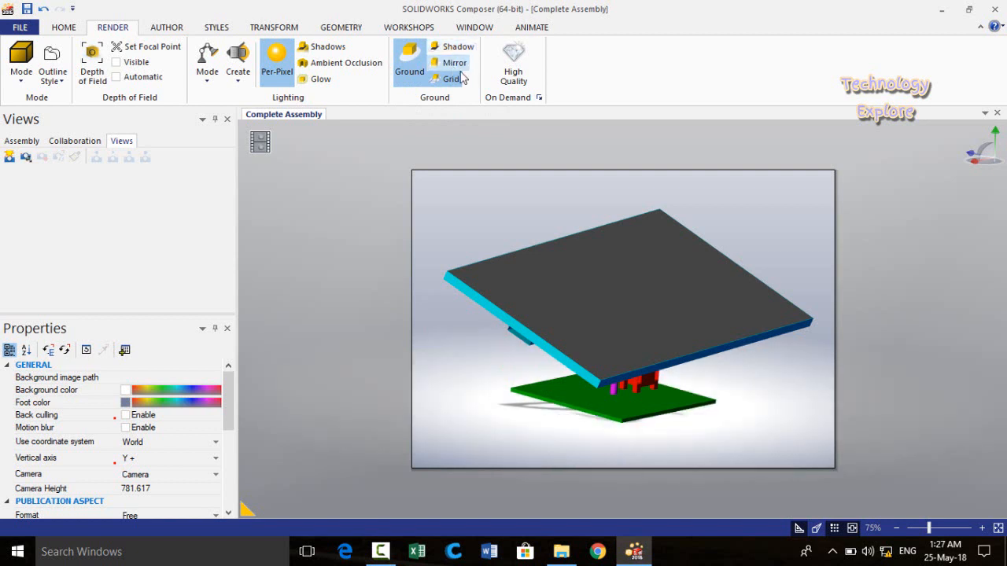
pyautogui.click(450, 80)
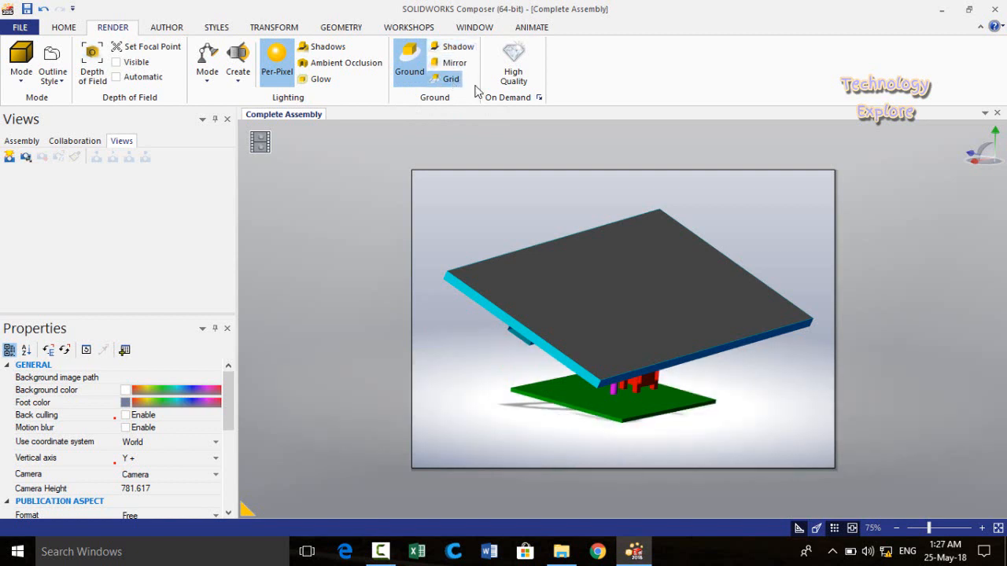
# Enable the Mirror effect on the ground and inspect the assembly's reflection from another side
pyautogui.click(453, 63)
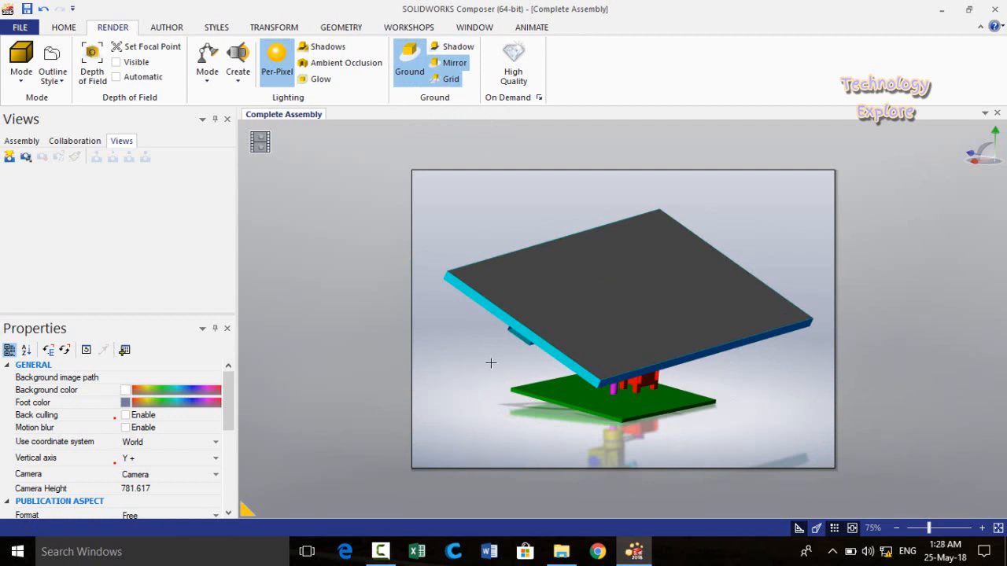
pyautogui.moveTo(475, 357); pyautogui.dragTo(564, 380)
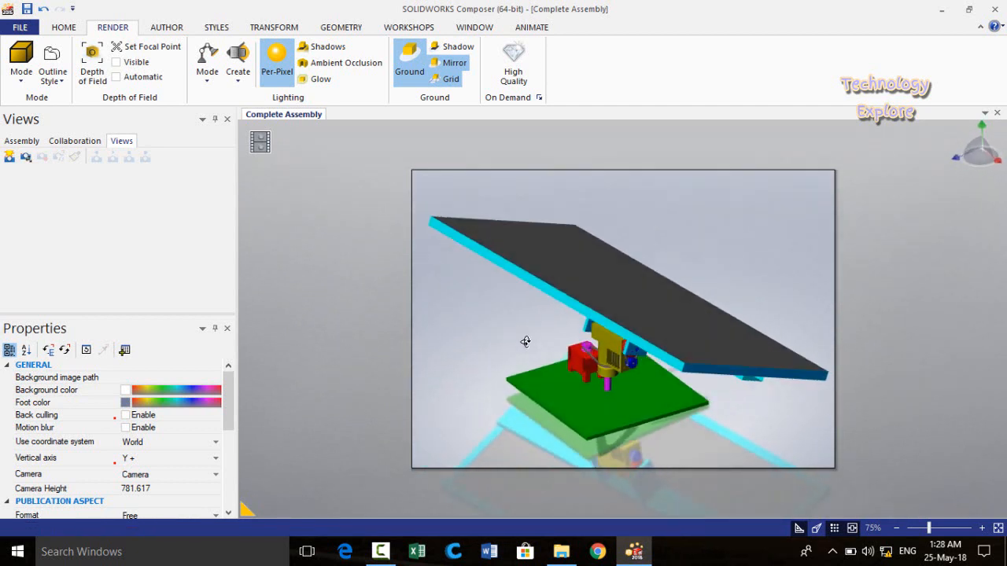
# Display the animation Timeline pane and close it again
pyautogui.click(63, 27)
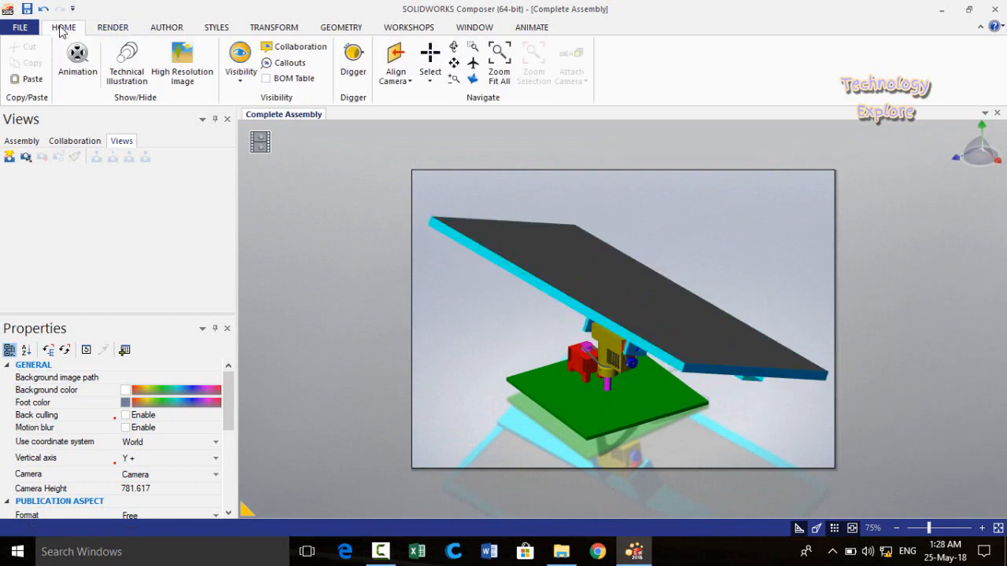
pyautogui.click(78, 69)
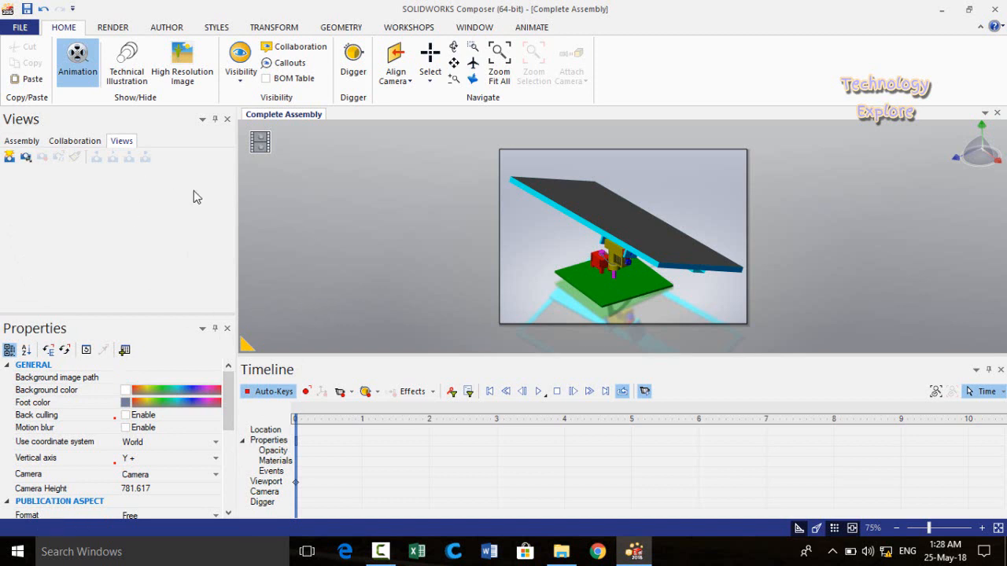
pyautogui.click(1000, 368)
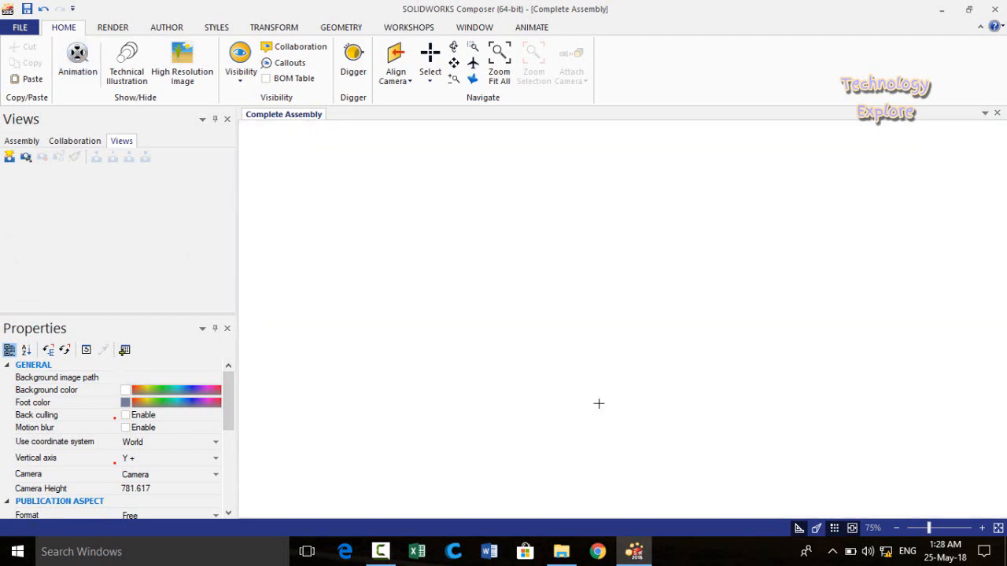
# Close the Properties and Views panes
pyautogui.click(227, 329)
pyautogui.click(227, 119)
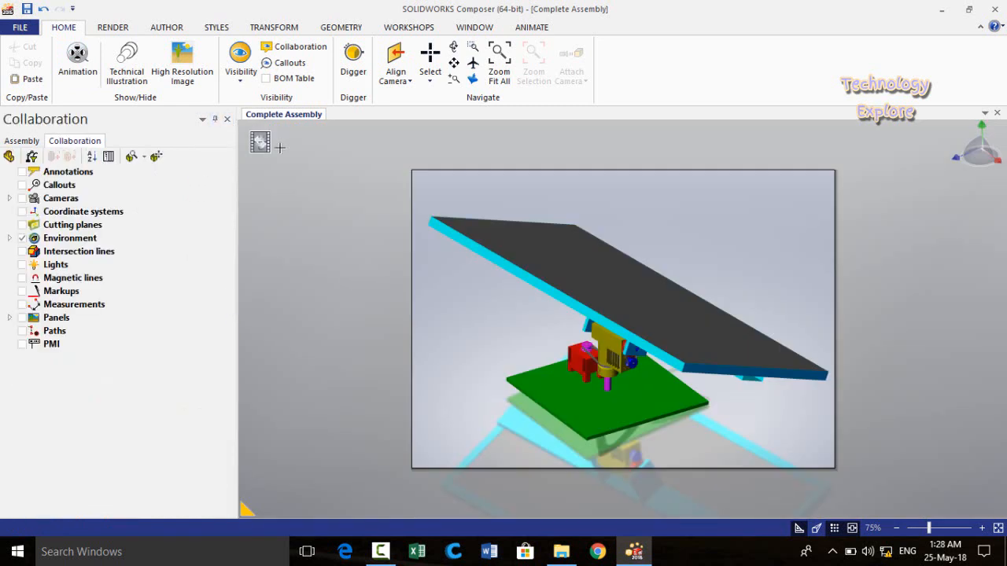
# Display the Timeline, Properties and Views panes
pyautogui.click(473, 28)
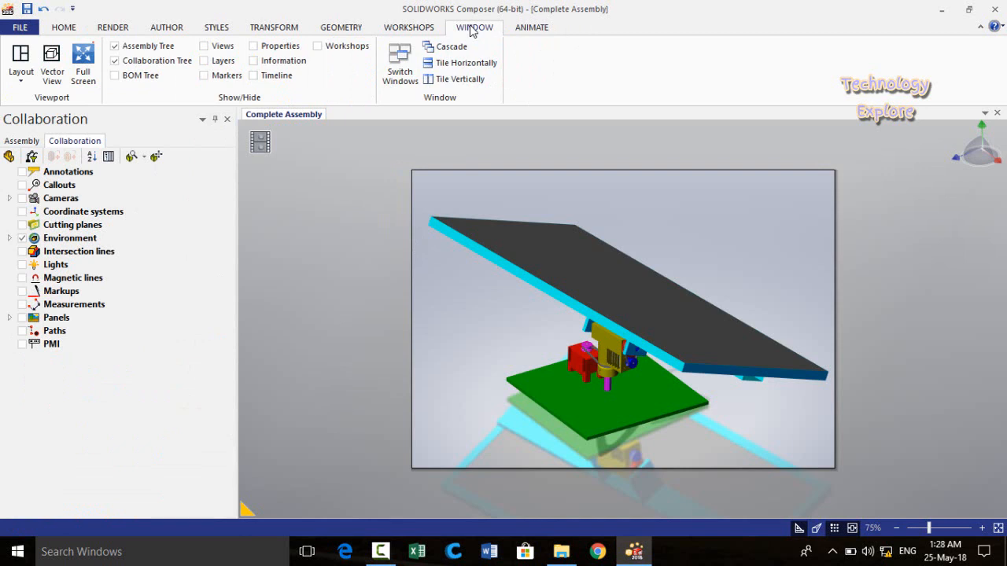
pyautogui.click(254, 75)
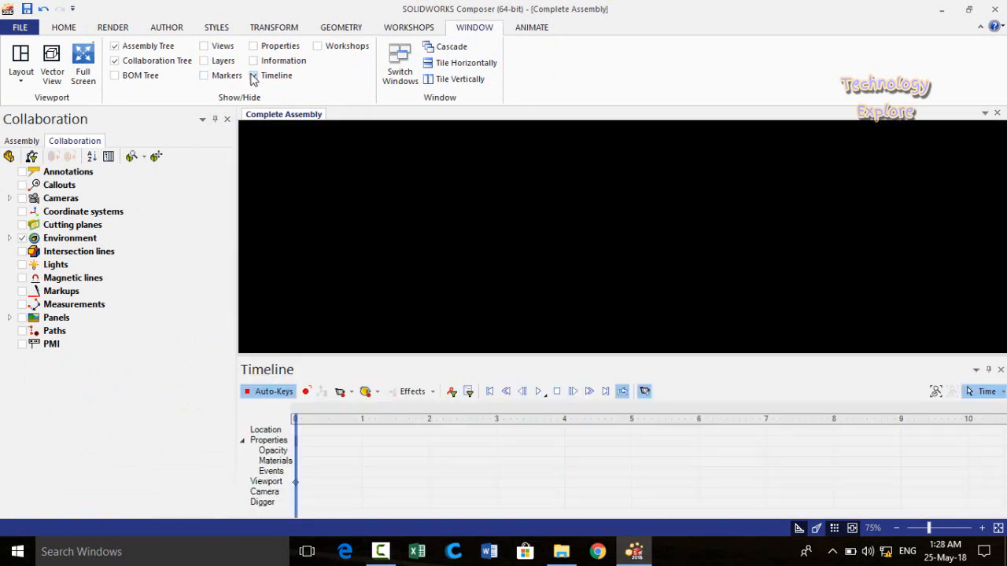
pyautogui.click(263, 48)
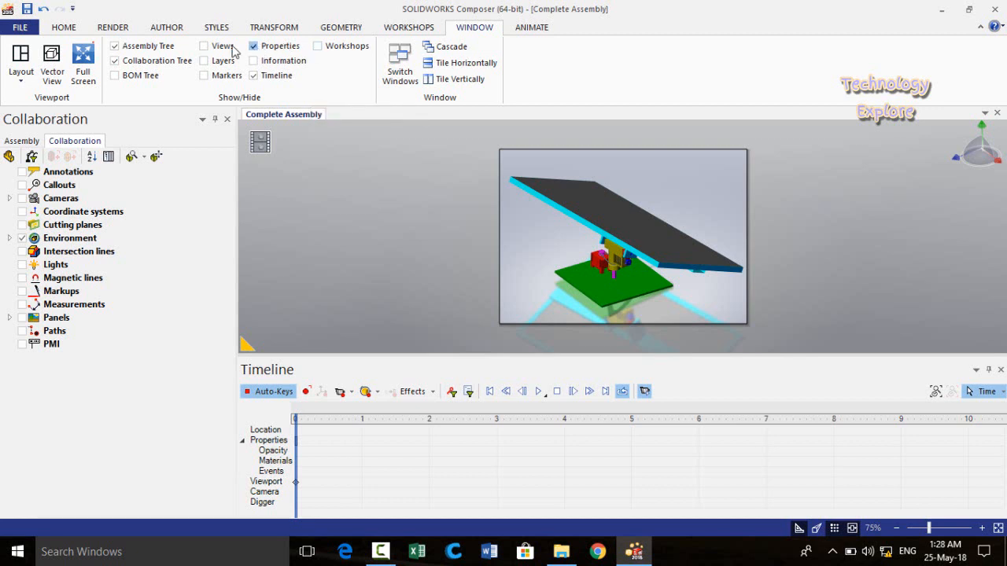
pyautogui.click(205, 46)
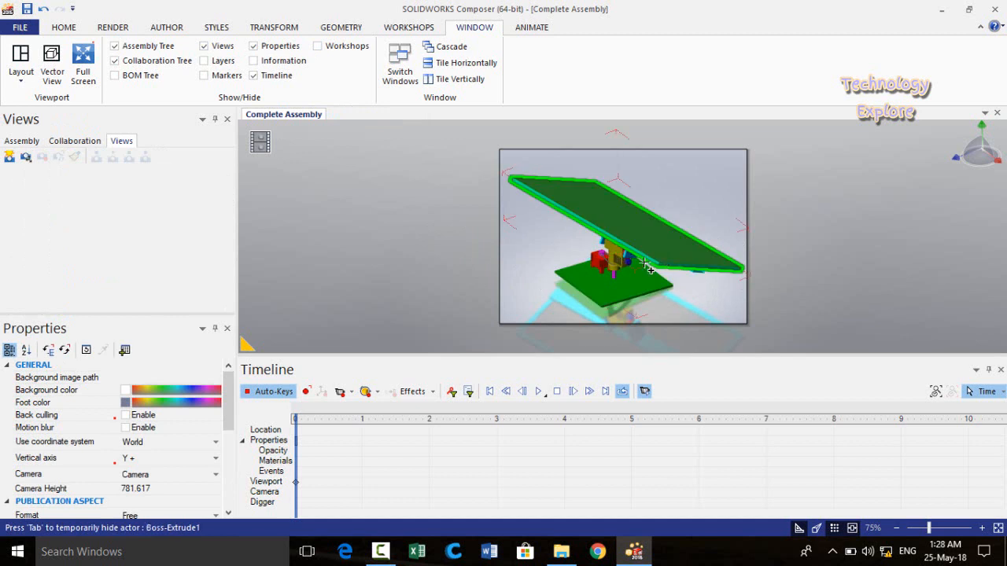
# Zoom in on the assembly, capture a new view of it and place that view at 0 s on the timeline
pyautogui.scroll(2, 631, 259)
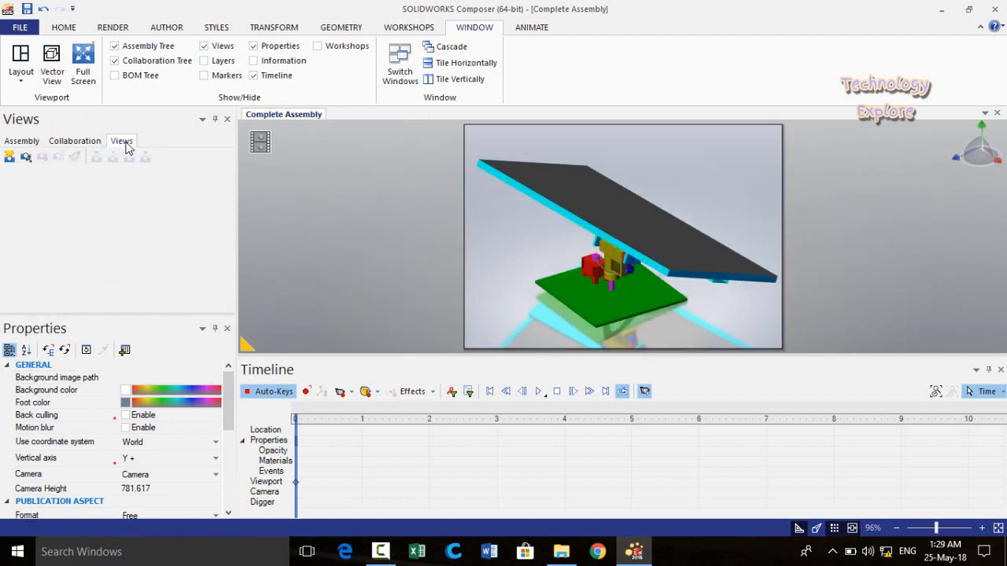
pyautogui.click(10, 159)
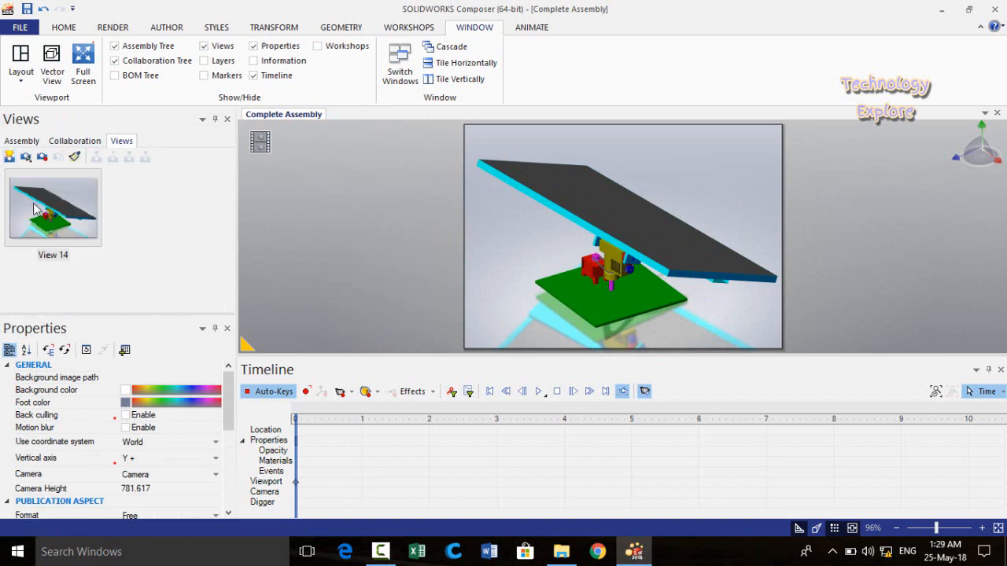
pyautogui.moveTo(37, 207)
pyautogui.mouseDown()
pyautogui.moveTo(228, 308)
pyautogui.moveTo(324, 449)
pyautogui.moveTo(296, 470)
pyautogui.mouseUp()
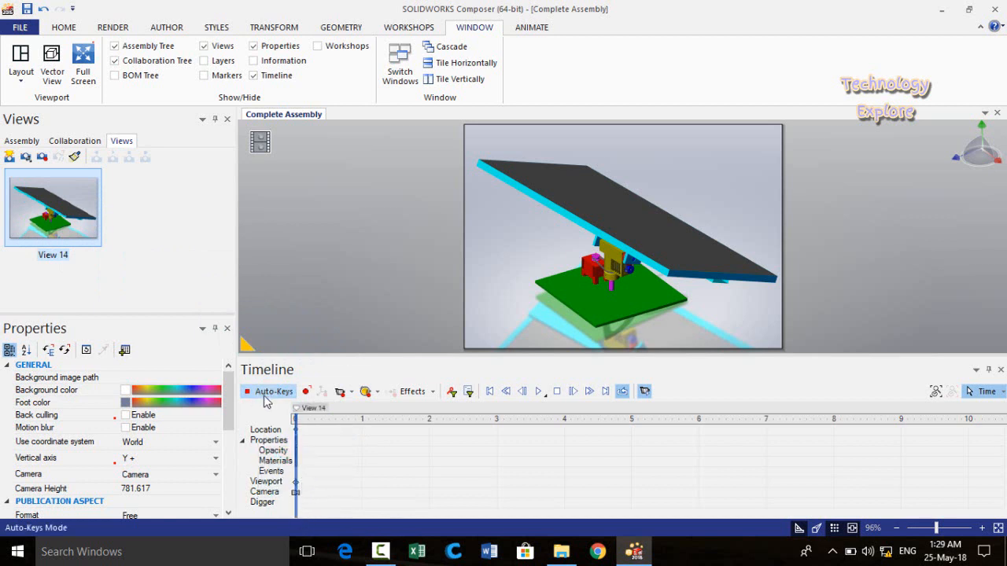
# Set a camera key at about 1.4 s on the timeline, holding the starting view of the assembly
pyautogui.click(268, 396)
pyautogui.click(391, 505)
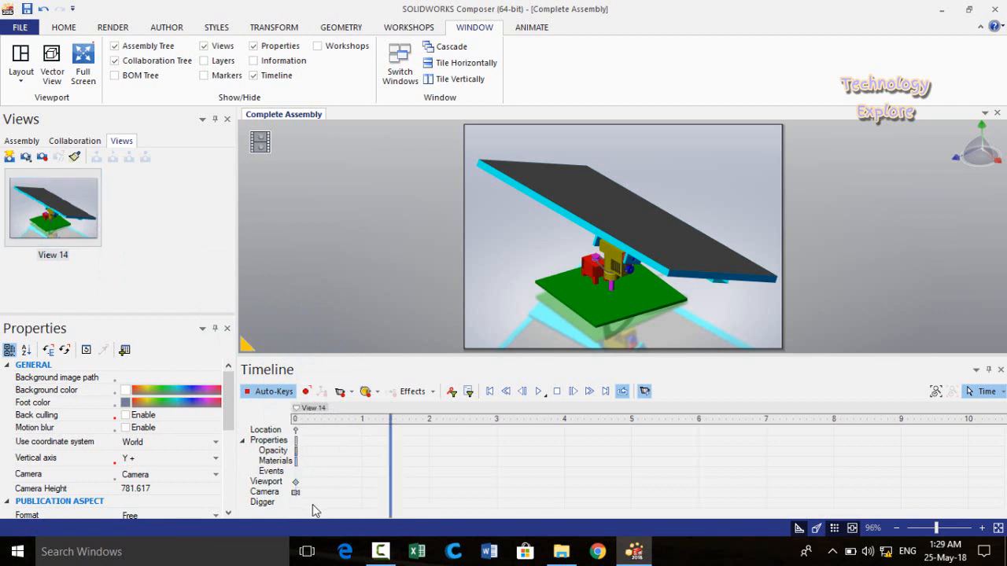
pyautogui.moveTo(391, 500)
pyautogui.mouseDown()
pyautogui.moveTo(295, 500)
pyautogui.moveTo(411, 497)
pyautogui.moveTo(381, 496)
pyautogui.moveTo(400, 497)
pyautogui.moveTo(391, 496)
pyautogui.mouseUp()
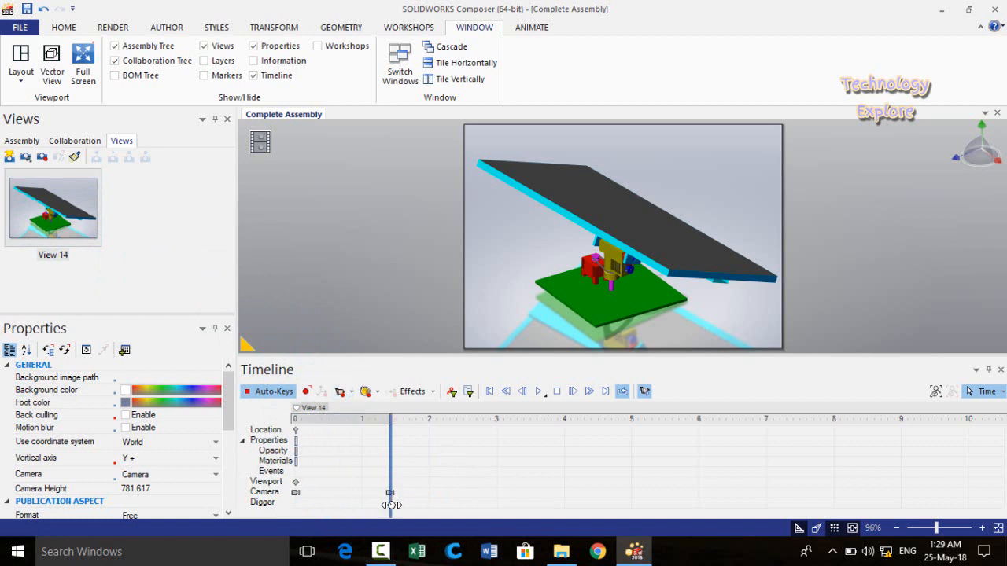
pyautogui.moveTo(391, 498)
pyautogui.mouseDown()
pyautogui.moveTo(290, 503)
pyautogui.moveTo(391, 498)
pyautogui.mouseUp()
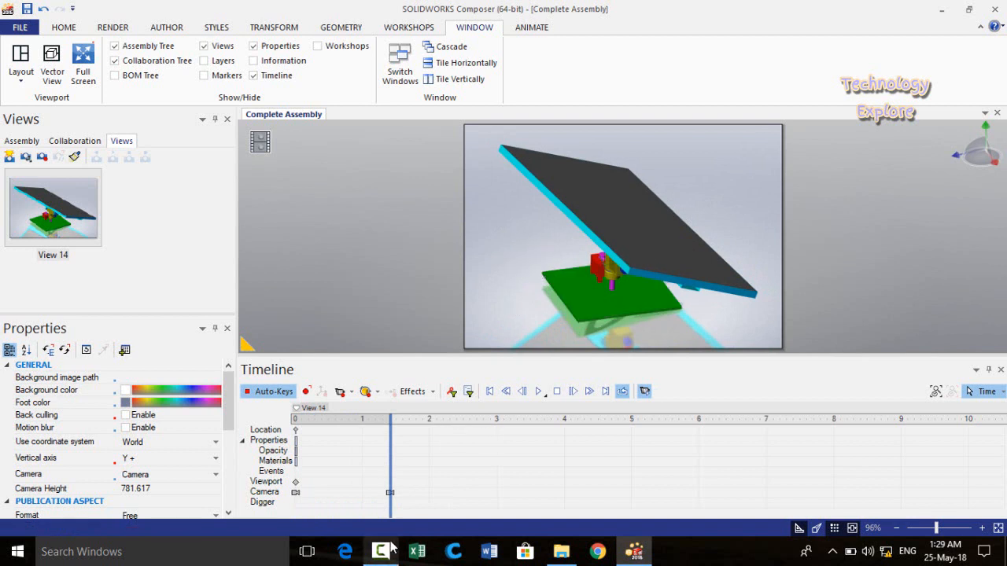
# Set a camera key at 3 s with the assembly rotated to show its mount from the opposite side
pyautogui.moveTo(391, 505); pyautogui.dragTo(496, 502)
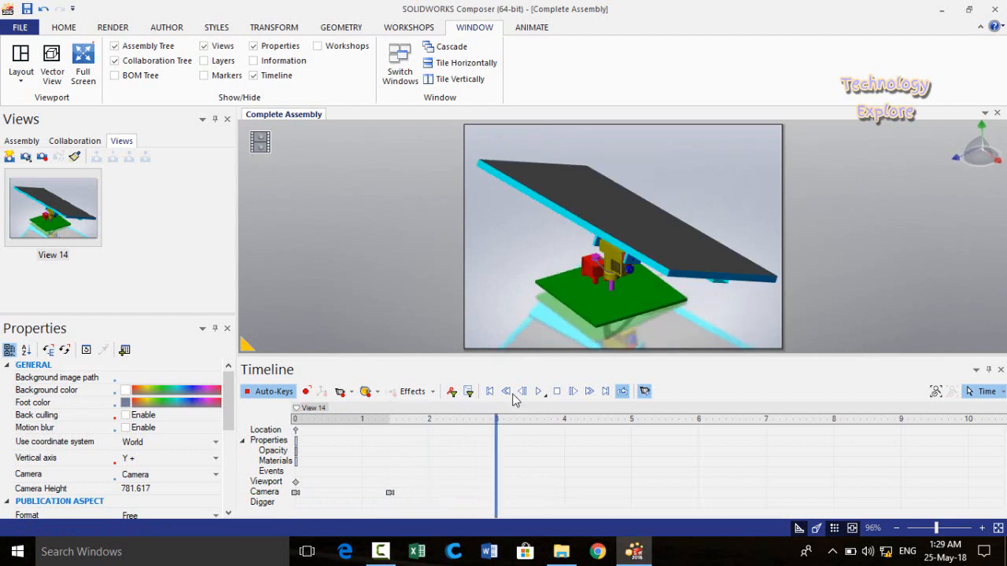
pyautogui.moveTo(522, 255); pyautogui.dragTo(658, 246)
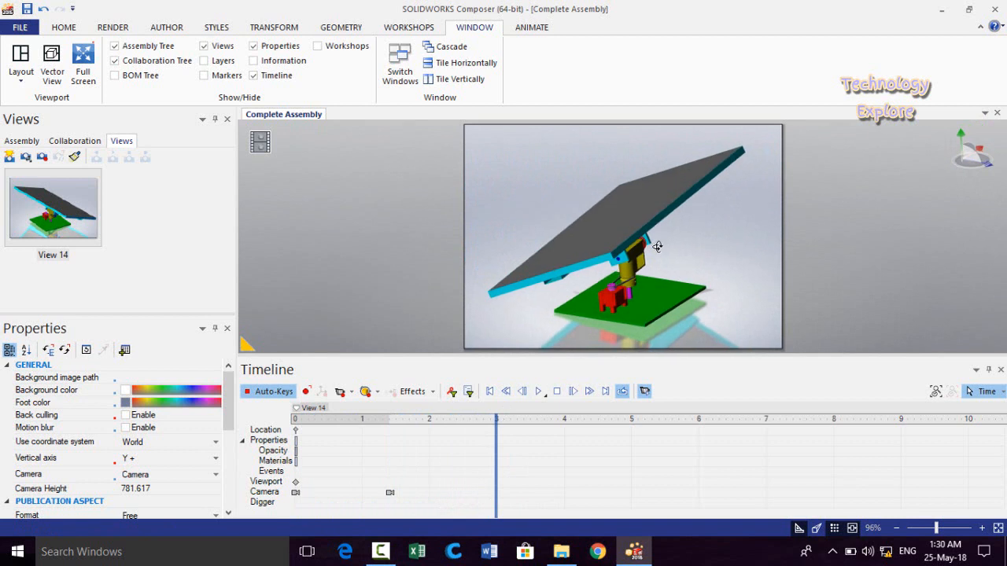
pyautogui.click(340, 390)
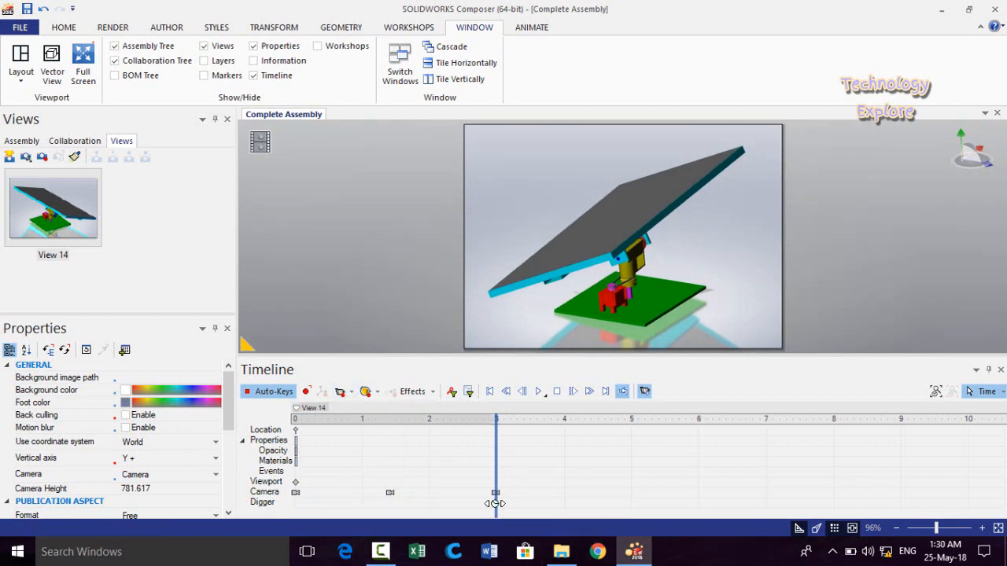
# Set a camera key at 4 s that holds the rotated view of the assembly
pyautogui.moveTo(494, 504); pyautogui.dragTo(496, 528)
pyautogui.click(553, 480)
pyautogui.moveTo(496, 507); pyautogui.dragTo(564, 498)
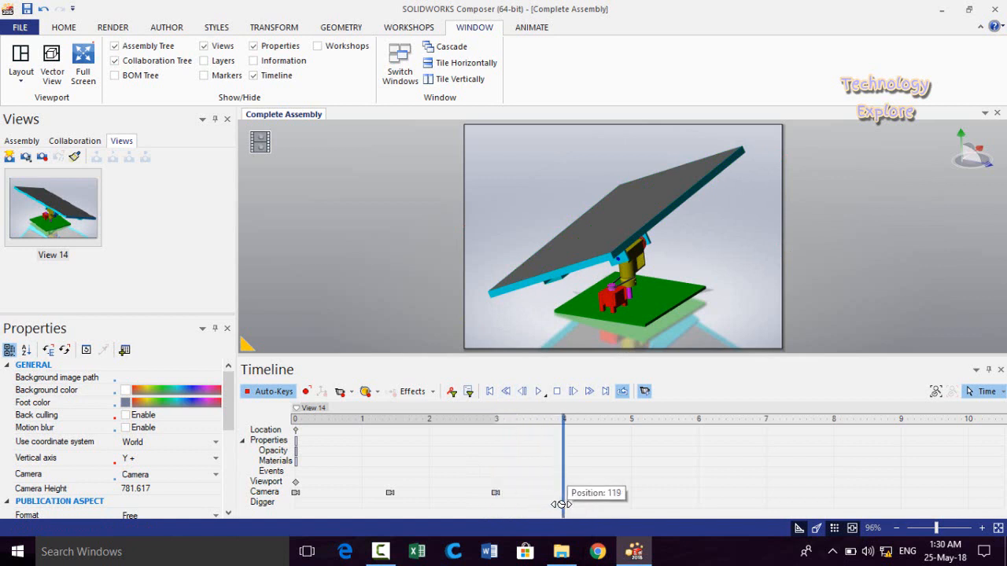
pyautogui.click(340, 392)
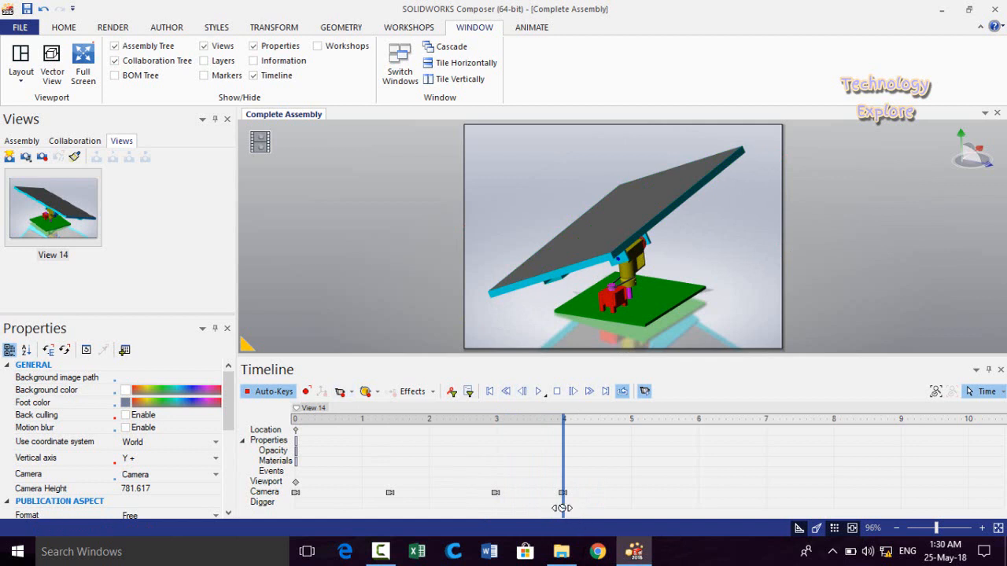
# Set a camera key at 5.5 s with the view zoomed out so the assembly appears much smaller in the frame
pyautogui.moveTo(567, 516); pyautogui.dragTo(664, 507)
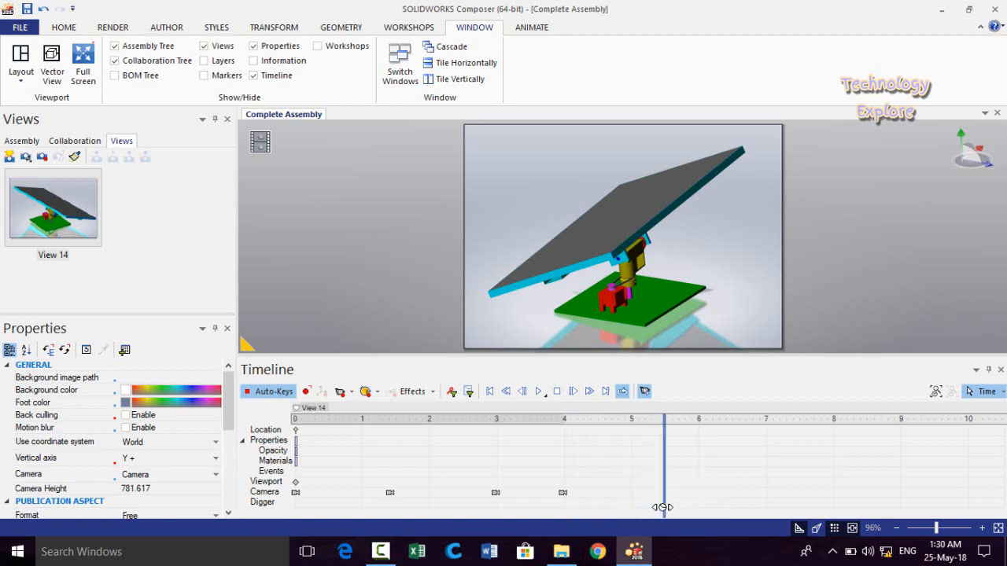
pyautogui.scroll(2, 659, 270)
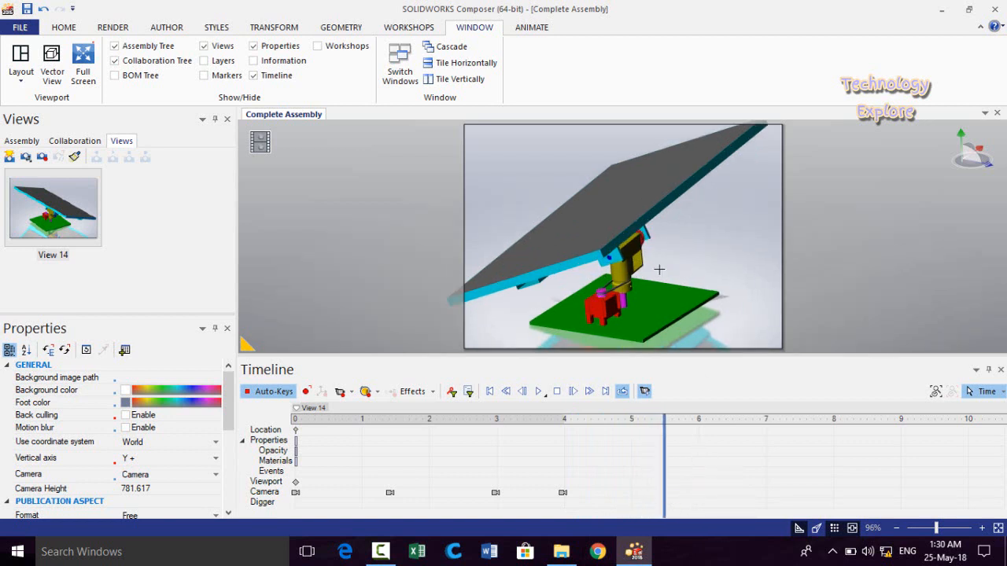
pyautogui.scroll(-6, 659, 270)
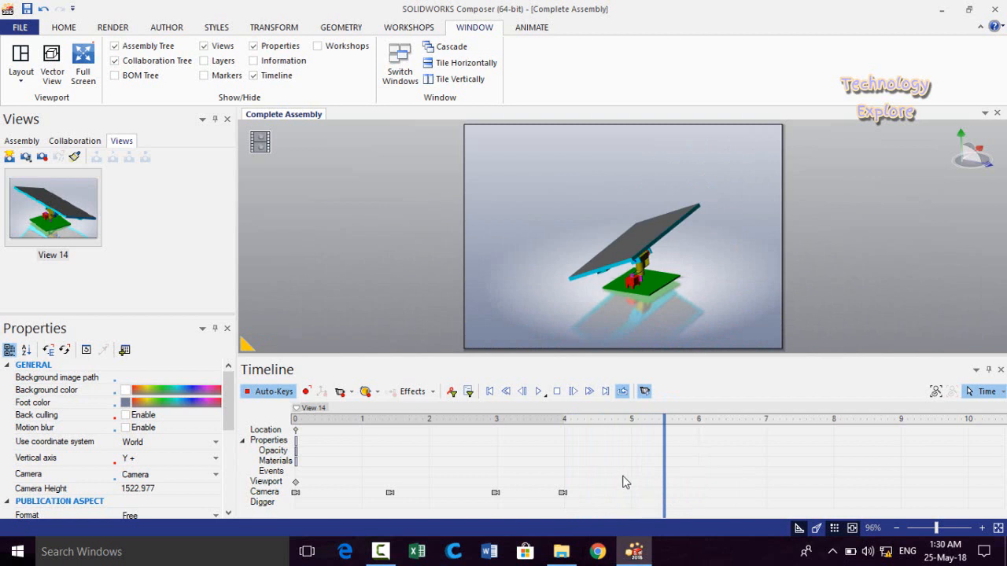
pyautogui.click(340, 398)
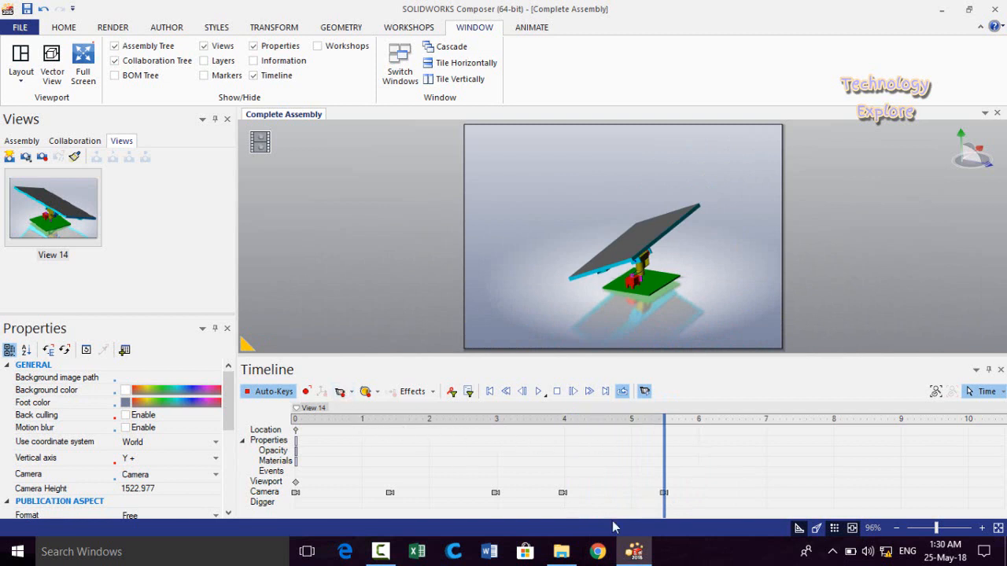
# Set a camera key at 6.5 s holding the zoomed-out view, and place a newly captured view at that time
pyautogui.moveTo(665, 501)
pyautogui.mouseDown()
pyautogui.moveTo(490, 502)
pyautogui.moveTo(576, 499)
pyautogui.moveTo(681, 512)
pyautogui.moveTo(664, 513)
pyautogui.mouseUp()
pyautogui.moveTo(663, 511); pyautogui.dragTo(730, 500)
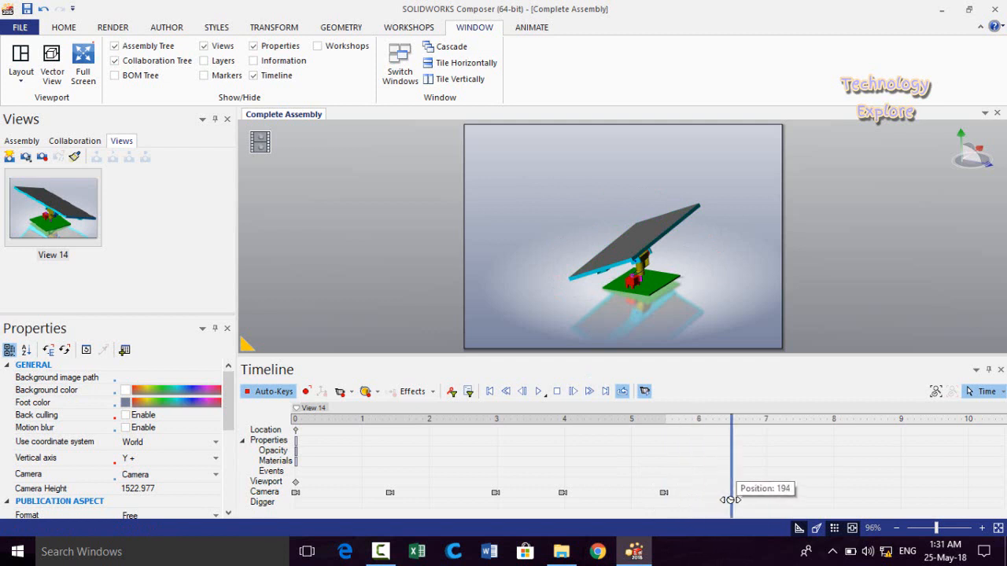
pyautogui.click(340, 393)
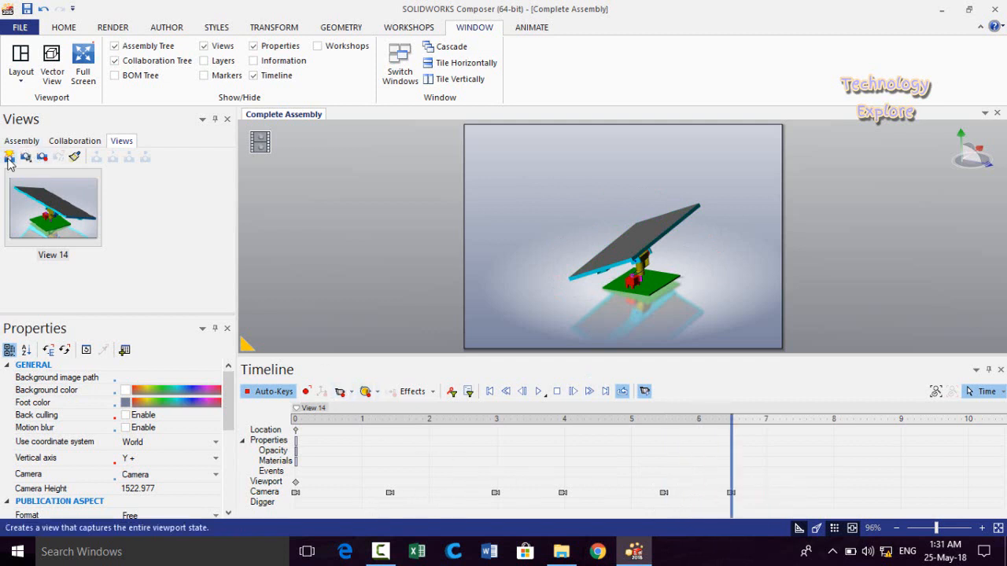
pyautogui.click(42, 157)
pyautogui.moveTo(158, 208)
pyautogui.mouseDown()
pyautogui.moveTo(633, 368)
pyautogui.moveTo(741, 466)
pyautogui.moveTo(728, 466)
pyautogui.moveTo(733, 504)
pyautogui.moveTo(834, 504)
pyautogui.mouseUp()
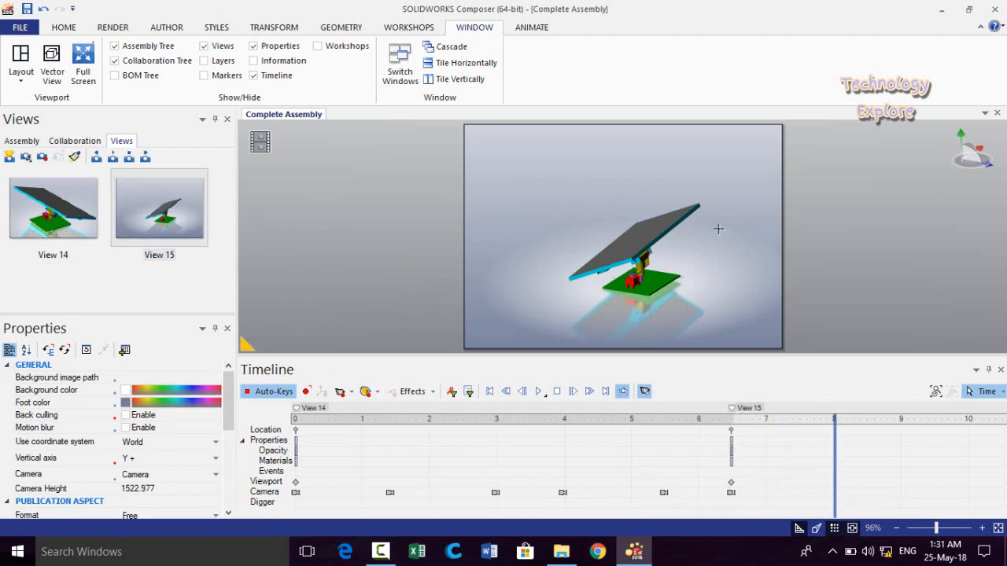
# Translate the solar plate up off its frame along its perpendicular axis at 8 s on the timeline
pyautogui.click(624, 231)
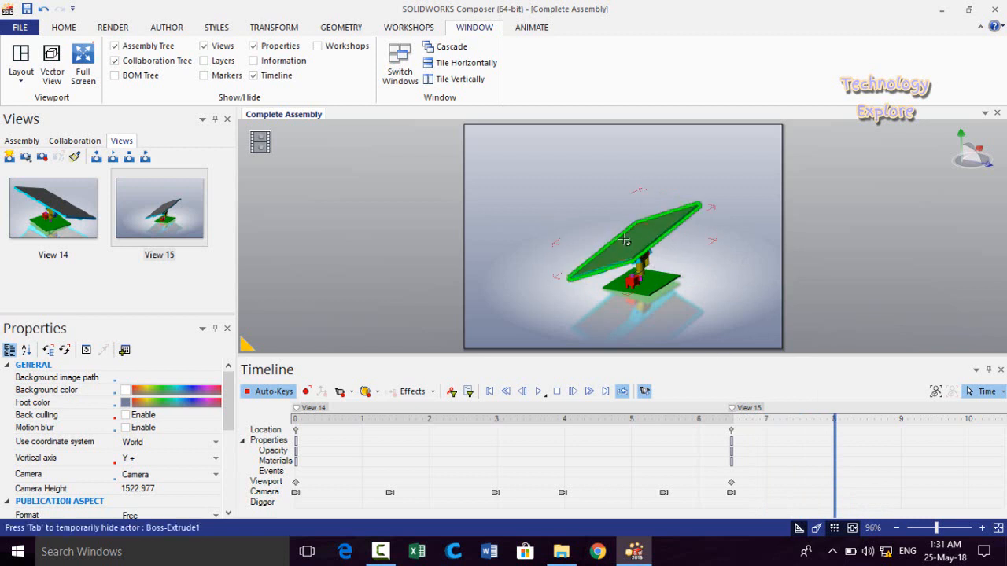
pyautogui.press('Tab')
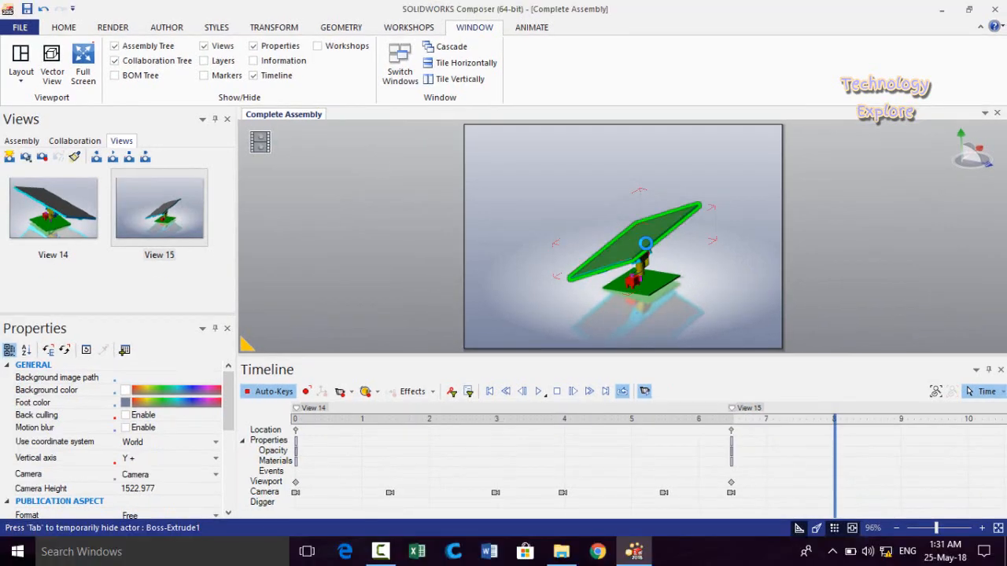
pyautogui.click(625, 235)
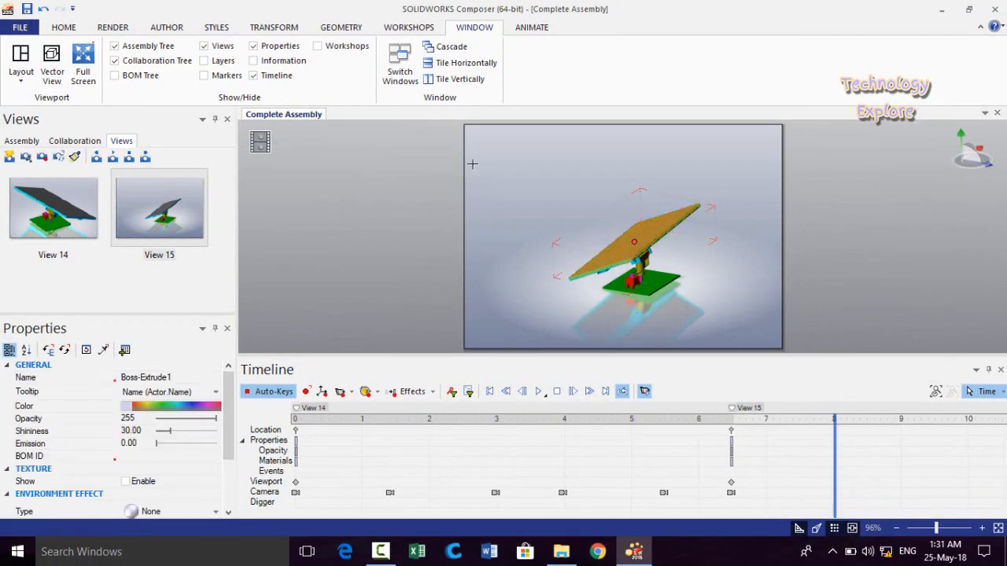
pyautogui.click(263, 30)
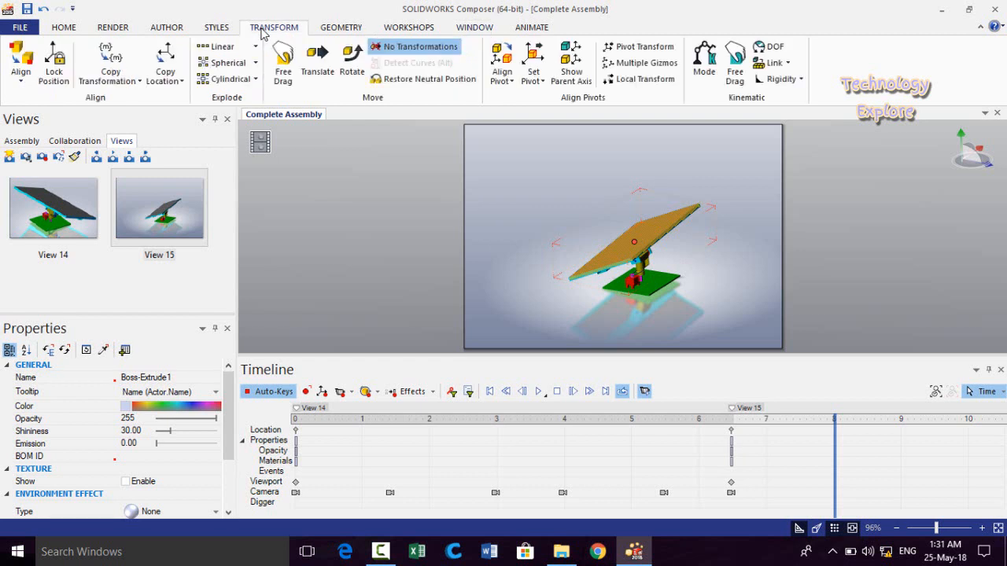
pyautogui.click(317, 69)
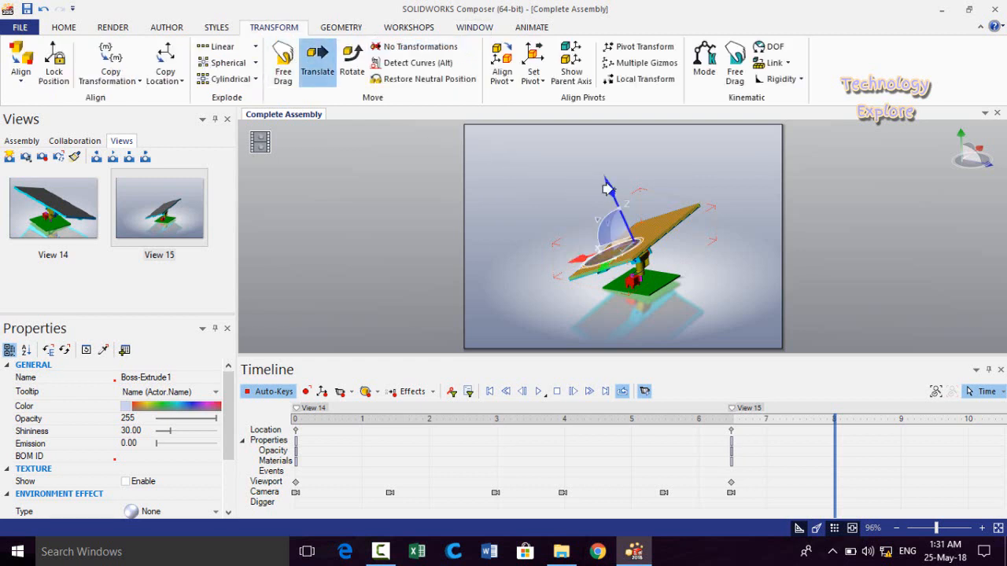
pyautogui.moveTo(608, 189); pyautogui.dragTo(559, 124)
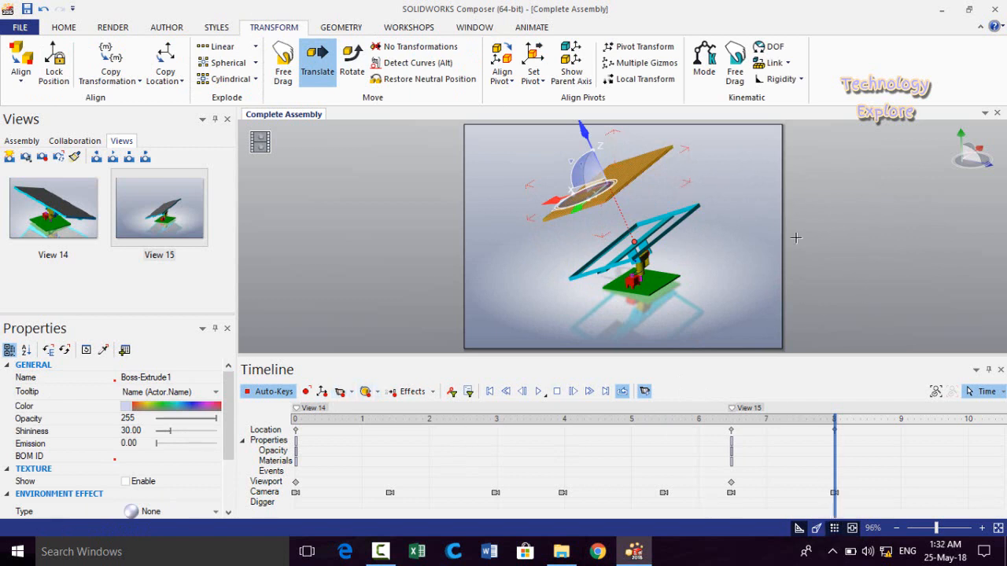
pyautogui.click(807, 203)
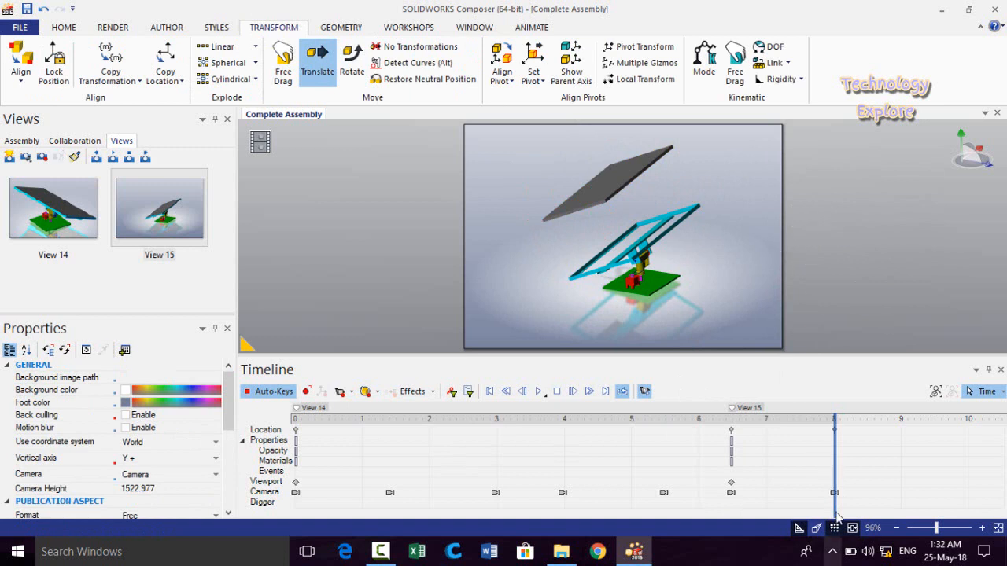
# Set a camera key at 9.5 s with the assembly rotated to show the plate's face, zoomed out slightly and shifted lower in the frame
pyautogui.moveTo(834, 508)
pyautogui.mouseDown()
pyautogui.moveTo(673, 503)
pyautogui.moveTo(816, 492)
pyautogui.moveTo(792, 499)
pyautogui.moveTo(833, 494)
pyautogui.moveTo(737, 504)
pyautogui.moveTo(835, 503)
pyautogui.mouseUp()
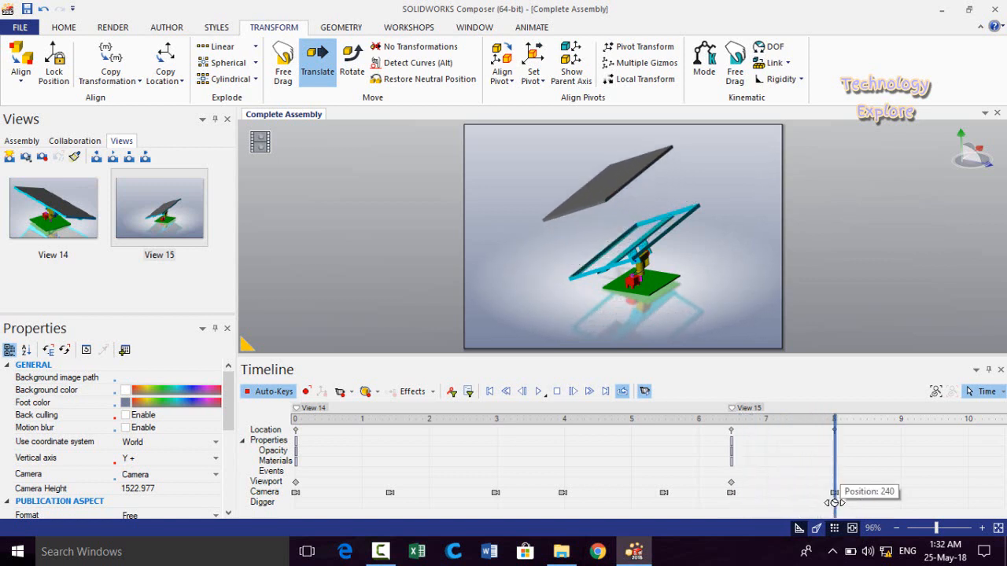
pyautogui.moveTo(902, 482); pyautogui.dragTo(438, 489, button='middle')
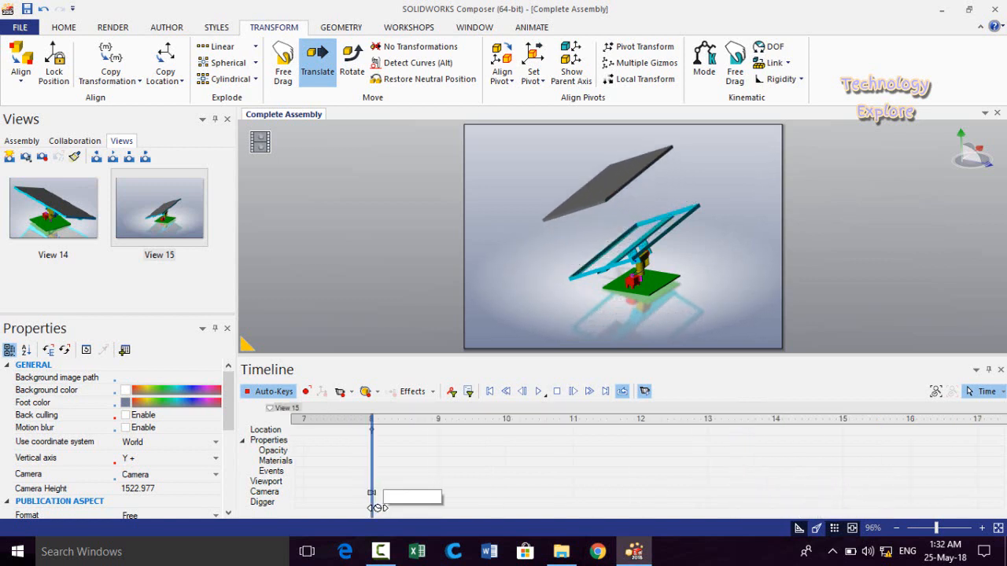
pyautogui.moveTo(371, 510); pyautogui.dragTo(473, 511)
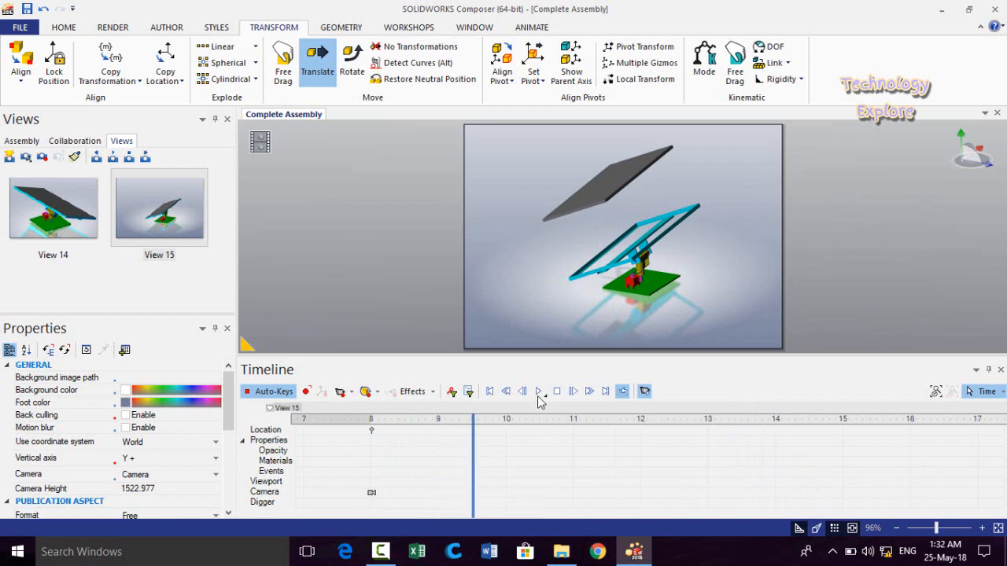
pyautogui.moveTo(559, 319); pyautogui.dragTo(615, 302, button='right')
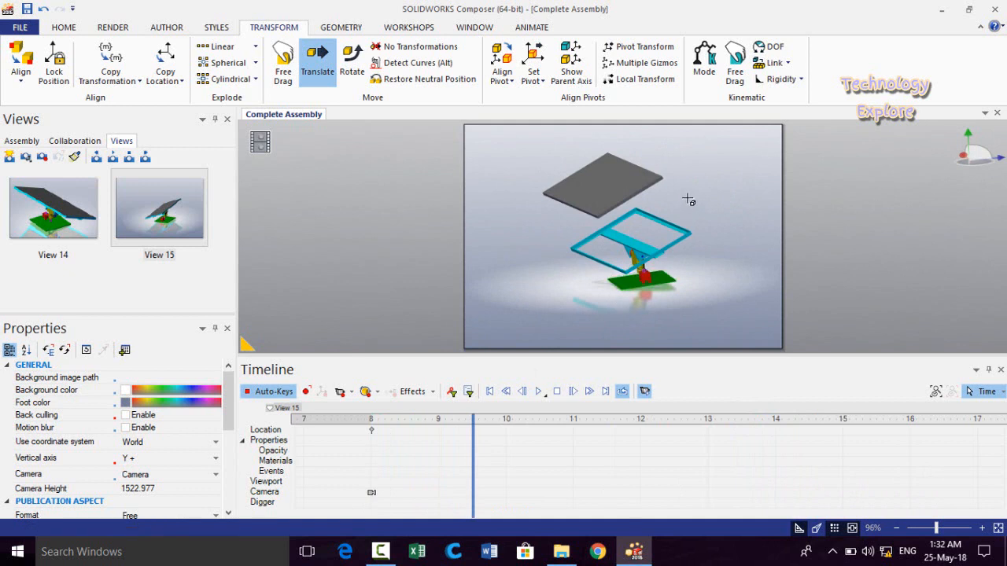
pyautogui.scroll(-1, 688, 198)
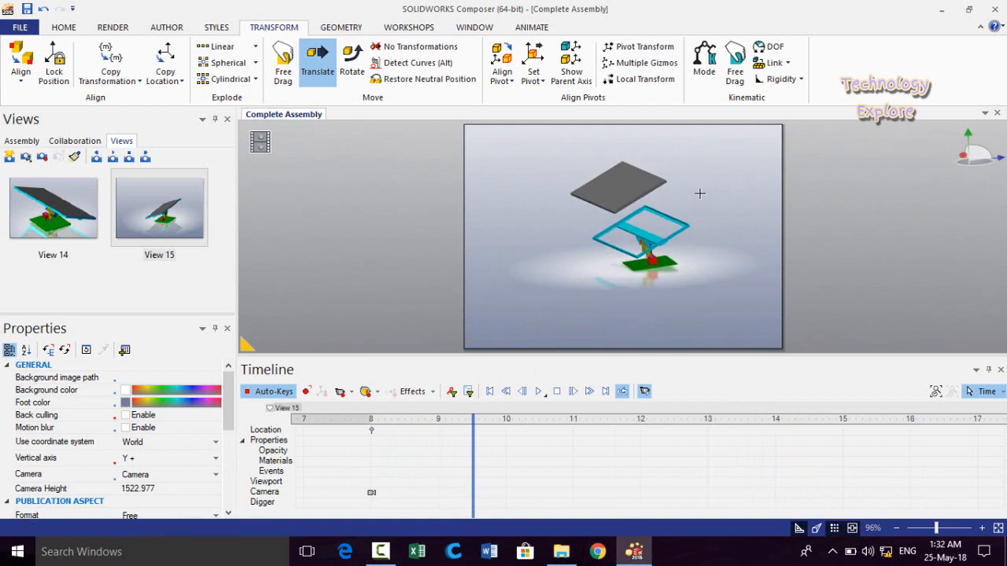
pyautogui.moveTo(702, 188); pyautogui.dragTo(675, 246, button='middle')
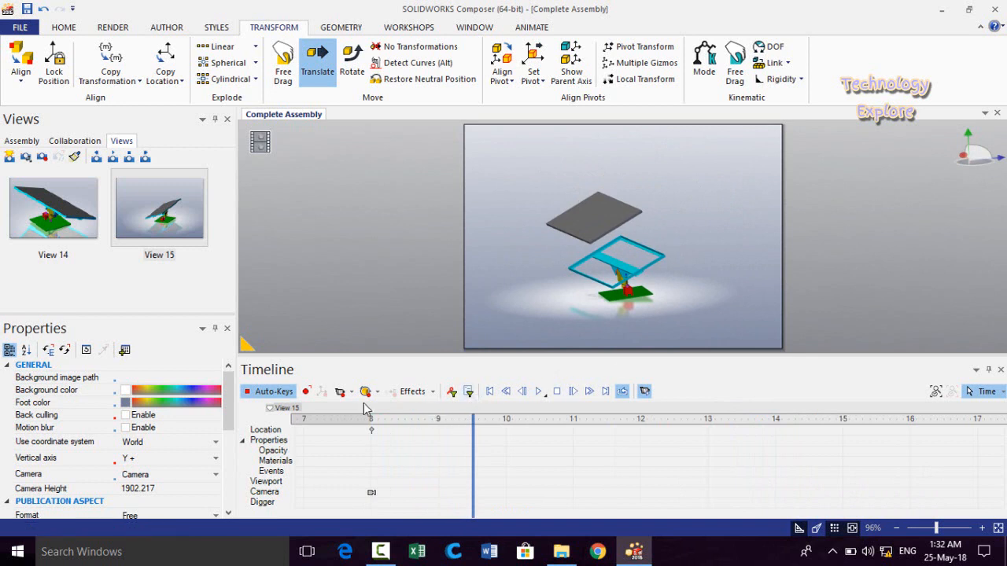
pyautogui.click(340, 392)
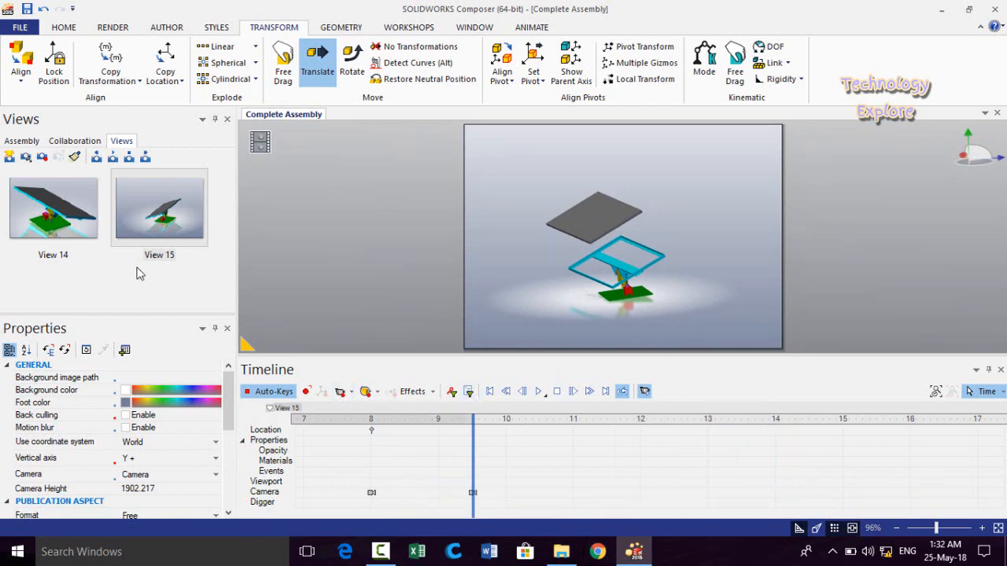
# Capture the current view and place it at 9.5 s, then add a camera key holding that view at about 10.6 s
pyautogui.click(9, 156)
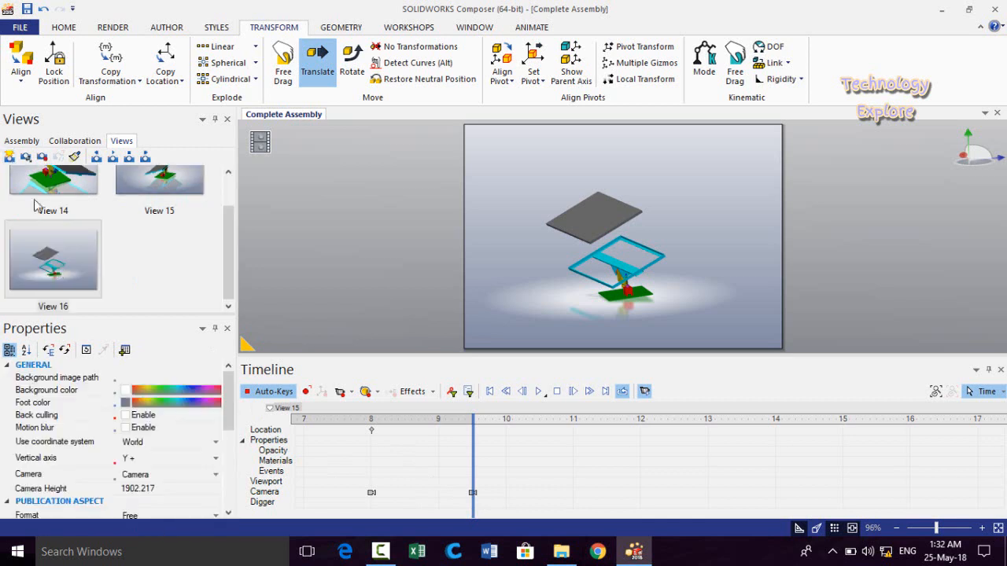
pyautogui.moveTo(53, 263)
pyautogui.mouseDown()
pyautogui.moveTo(161, 306)
pyautogui.moveTo(445, 464)
pyautogui.moveTo(474, 504)
pyautogui.mouseUp()
pyautogui.click(475, 515)
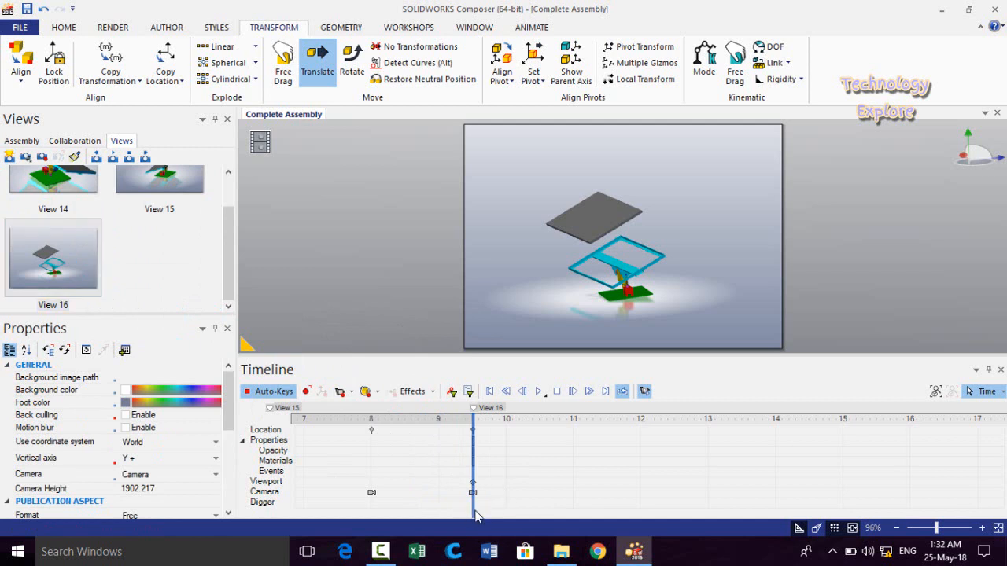
pyautogui.moveTo(473, 513); pyautogui.dragTo(545, 508)
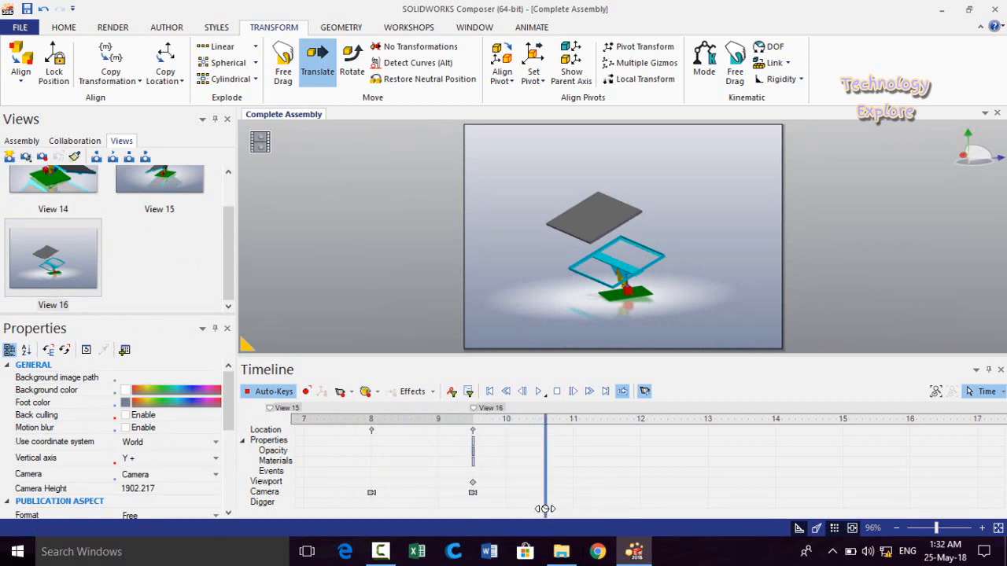
pyautogui.click(339, 392)
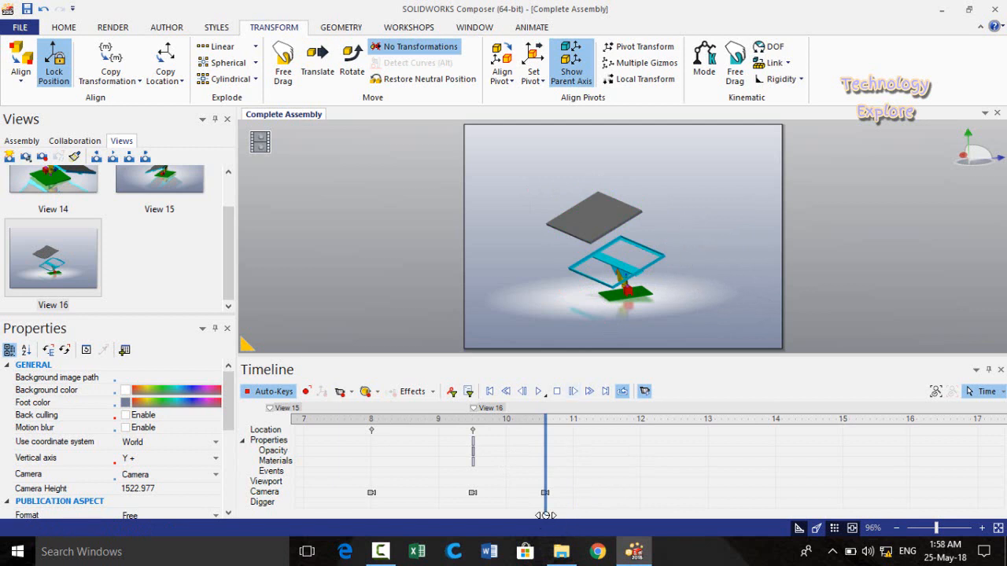
# At about 12.6 s, set the cyan frame's rotation pivot on the axis of the blue pin in its bracket, using On Line/Axis
pyautogui.moveTo(546, 515); pyautogui.dragTo(679, 505)
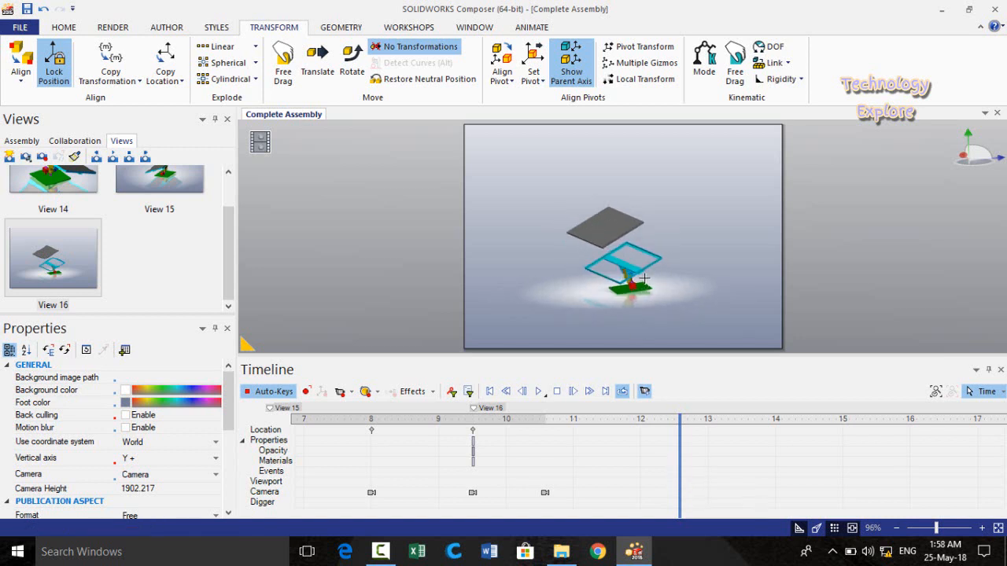
pyautogui.scroll(3, 605, 264)
pyautogui.click(602, 252)
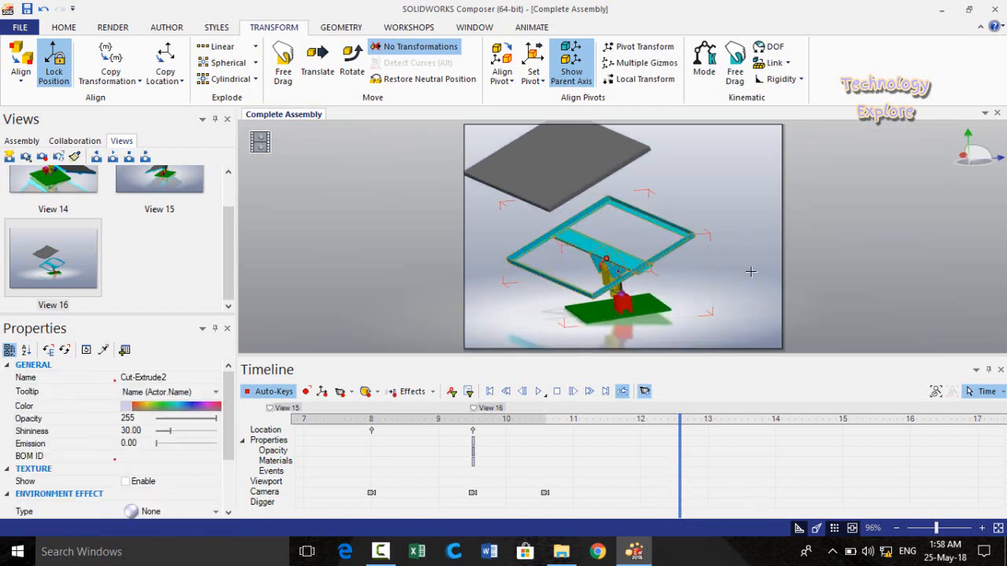
pyautogui.click(353, 64)
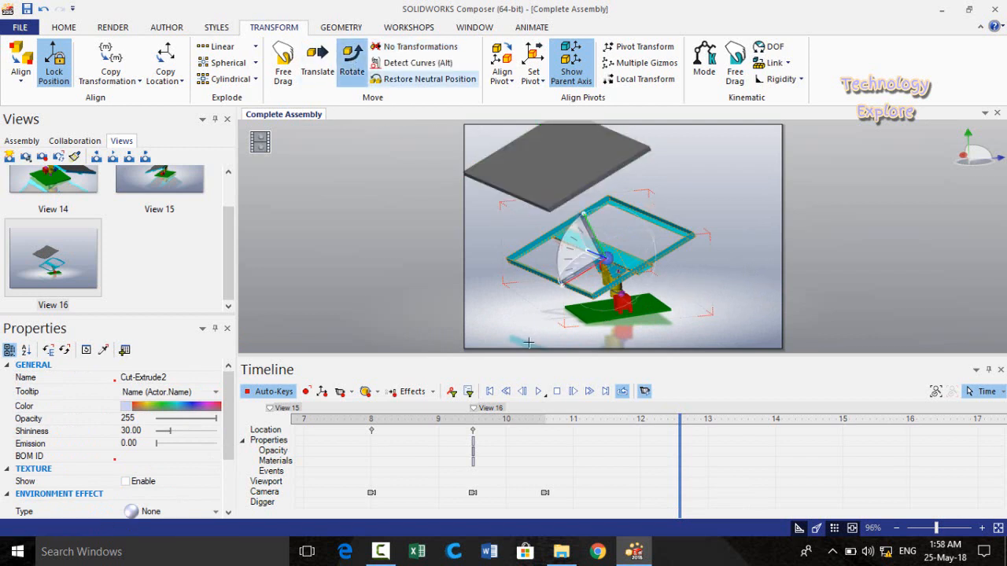
pyautogui.moveTo(528, 331); pyautogui.dragTo(504, 313, button='middle')
pyautogui.scroll(2, 593, 281)
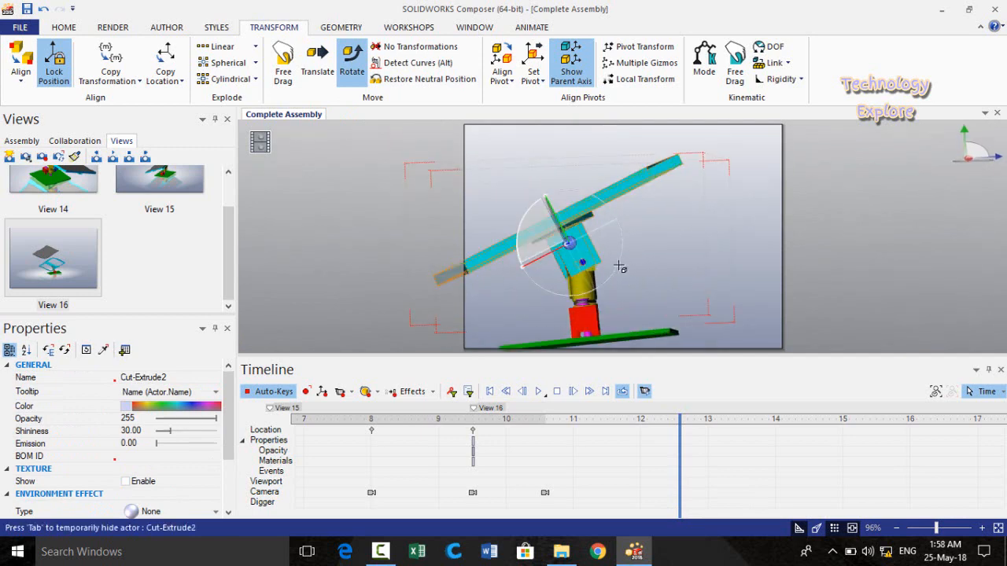
pyautogui.scroll(3, 600, 278)
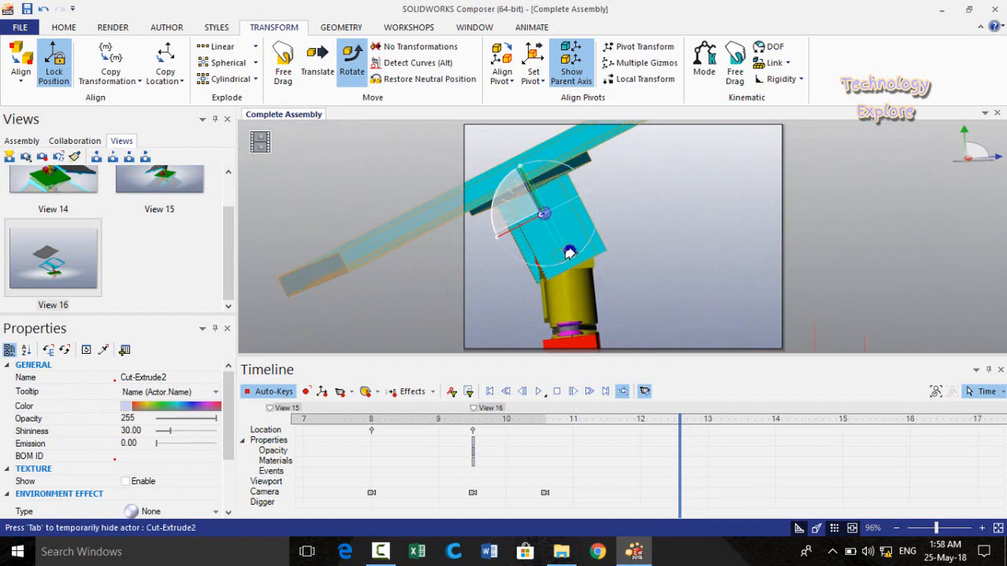
pyautogui.click(548, 264)
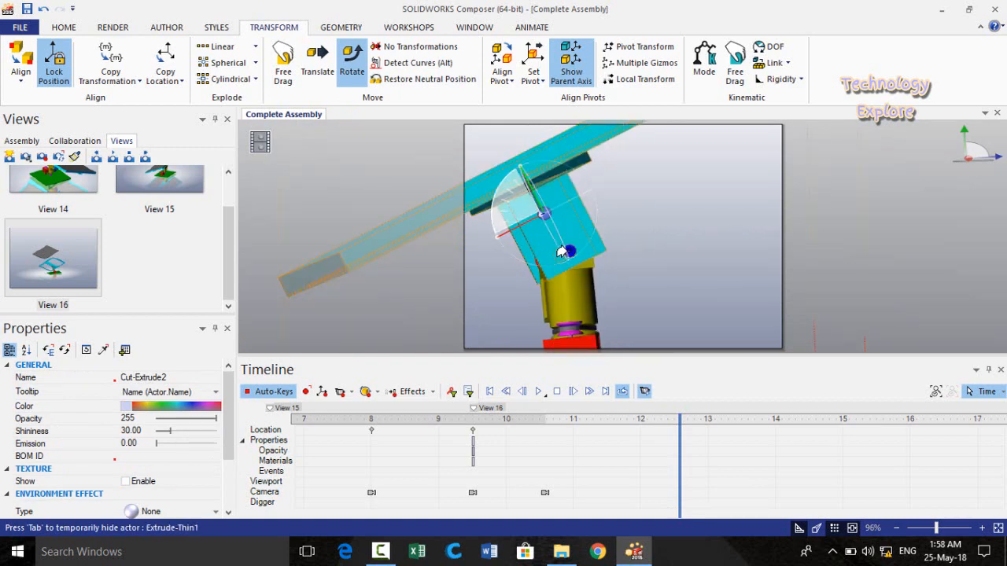
pyautogui.click(536, 81)
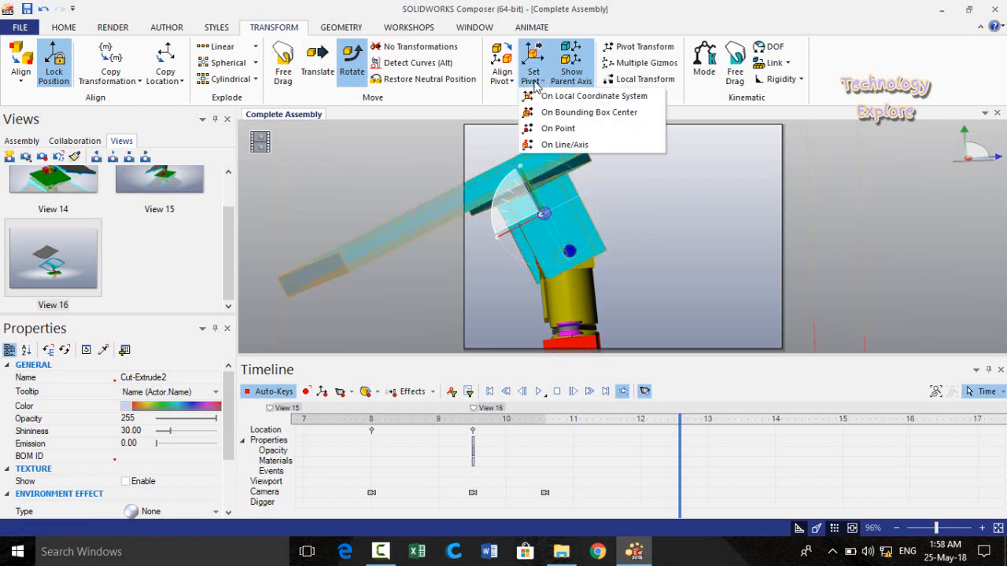
pyautogui.click(559, 145)
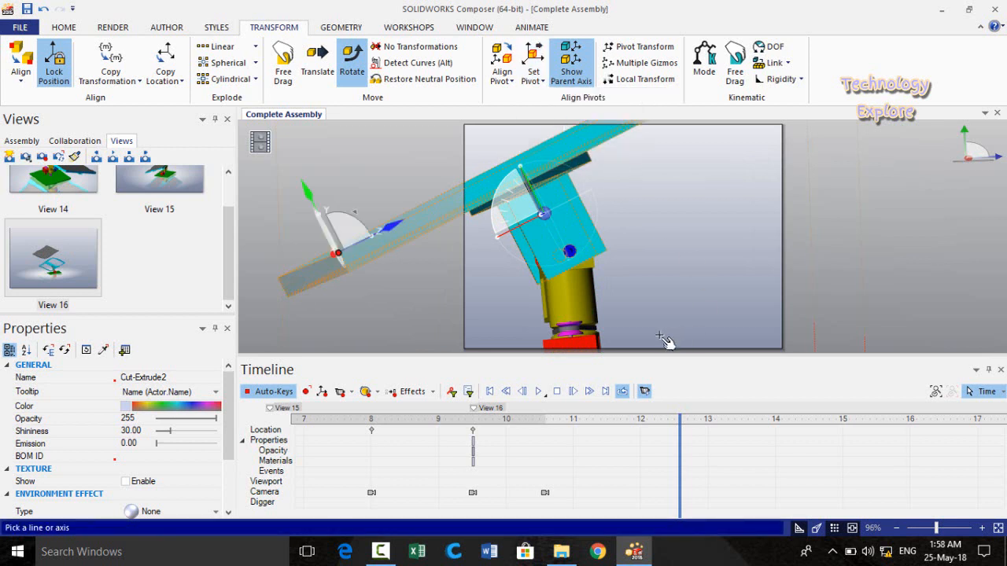
pyautogui.scroll(2, 576, 266)
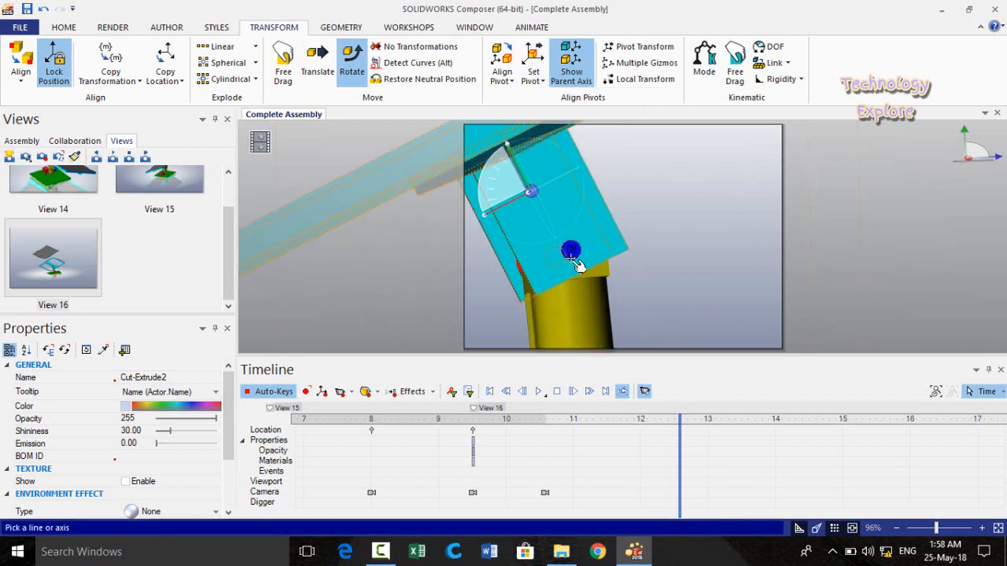
pyautogui.click(572, 252)
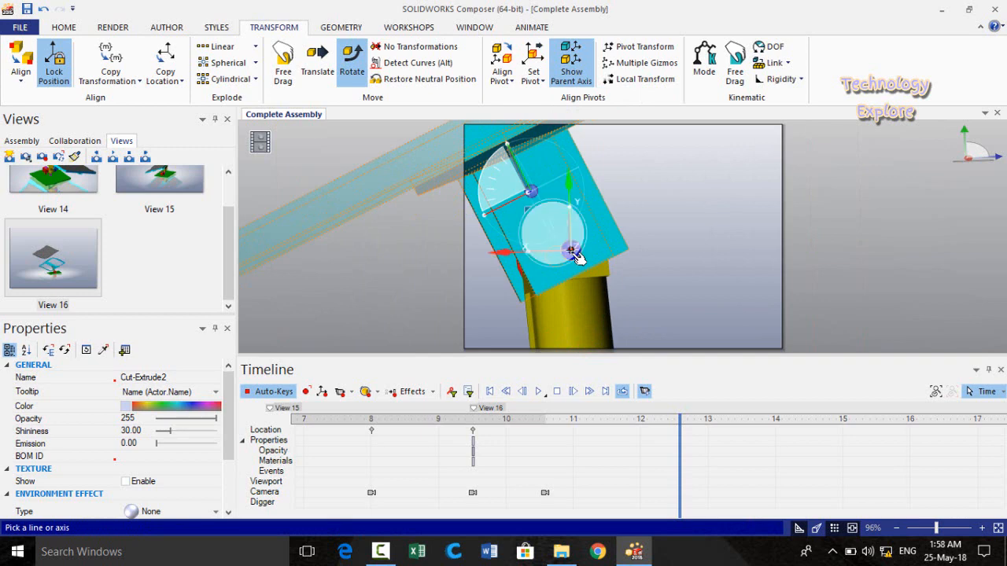
pyautogui.click(571, 253)
pyautogui.click(572, 252)
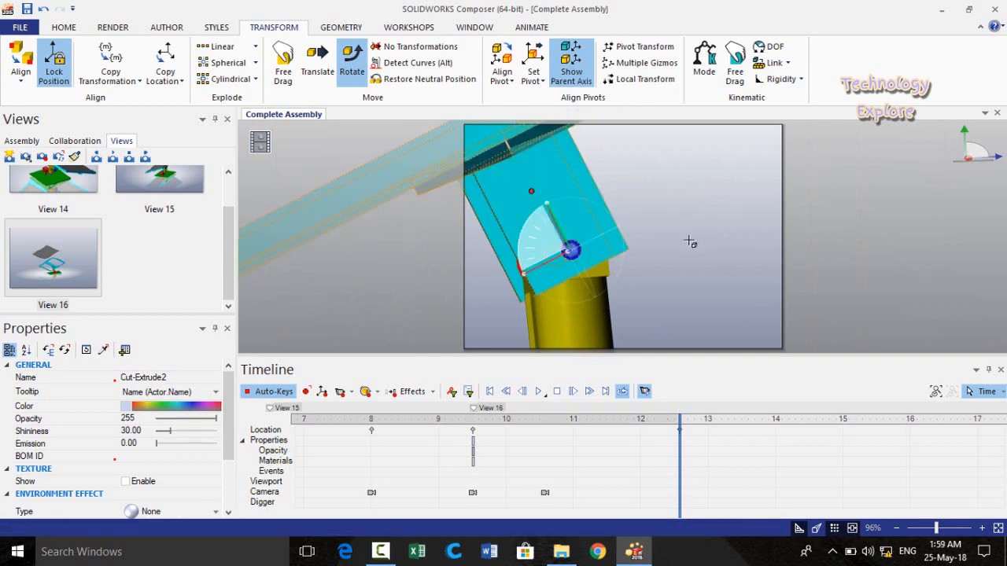
# Rotate the cyan frame about the pin axis at about 12.6 s so that it tilts to the opposite side
pyautogui.scroll(-10, 687, 240)
pyautogui.moveTo(745, 242); pyautogui.dragTo(760, 253, button='middle')
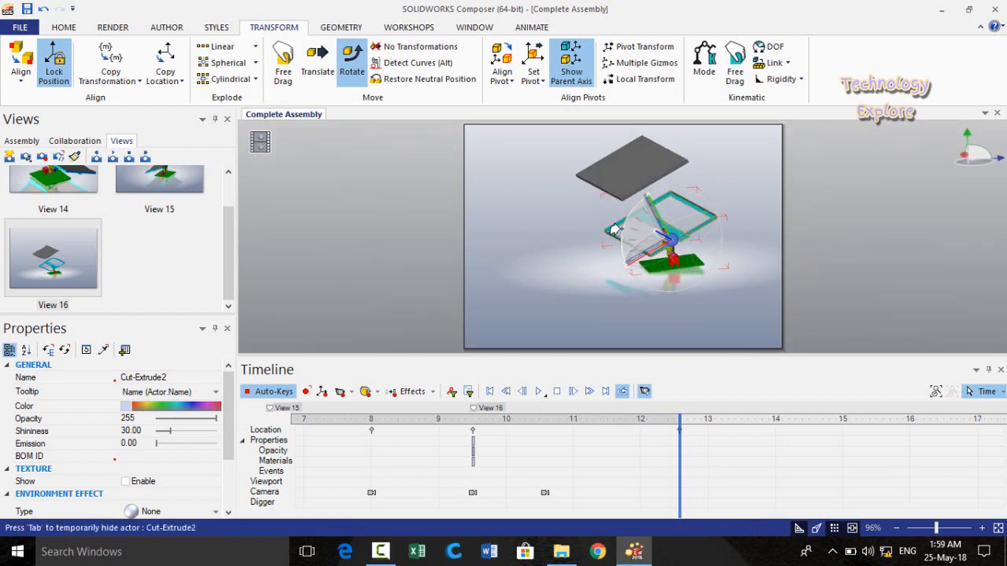
pyautogui.moveTo(617, 230); pyautogui.dragTo(644, 191)
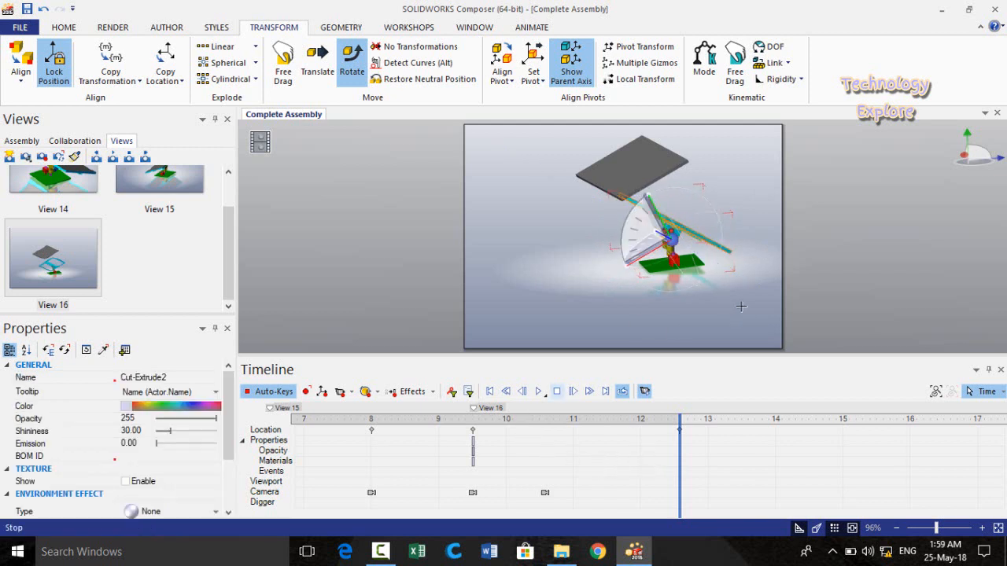
pyautogui.click(843, 246)
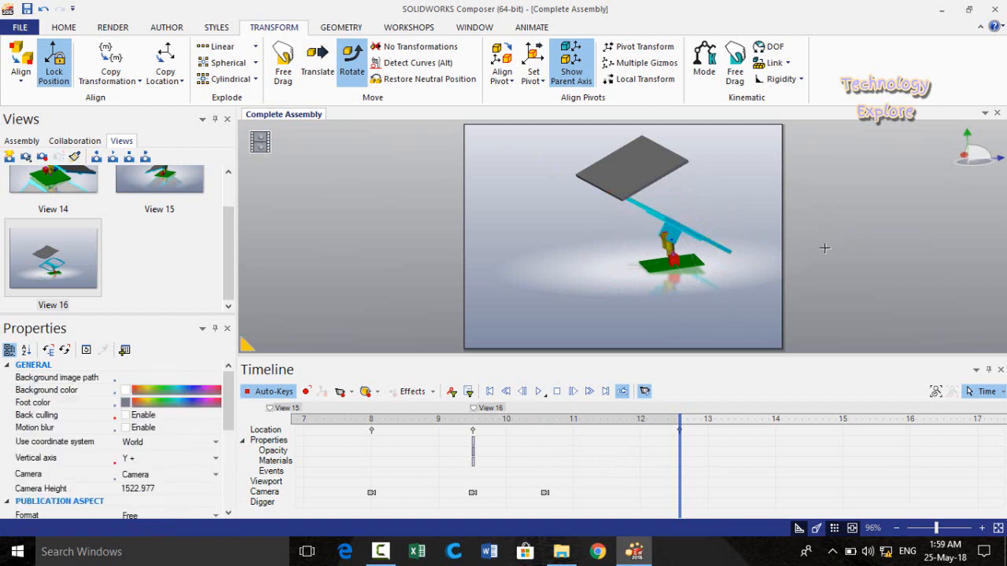
# Set the solar plate's rotation pivot on the same blue pin axis in the frame's bracket, using On Line/Axis
pyautogui.click(628, 170)
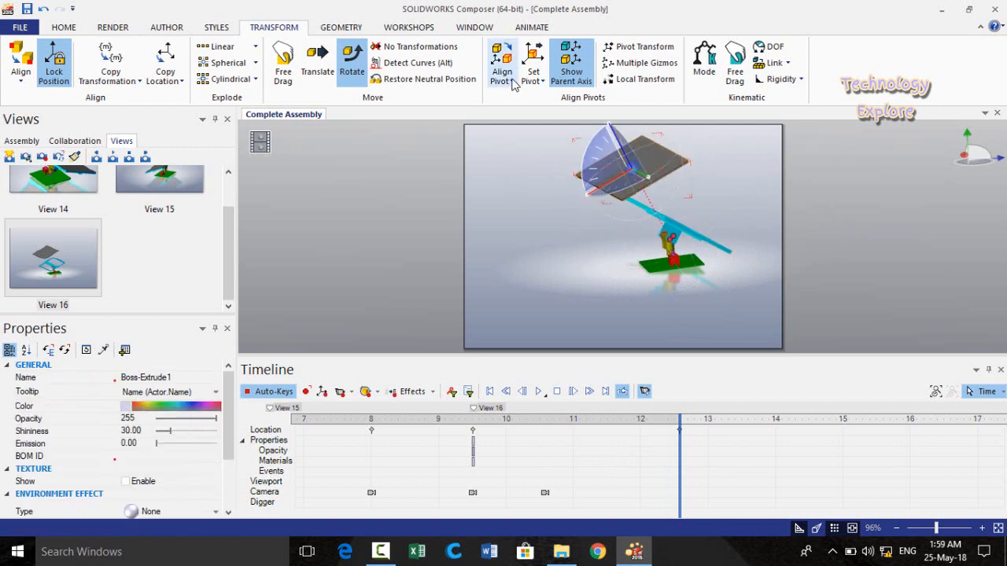
pyautogui.click(534, 77)
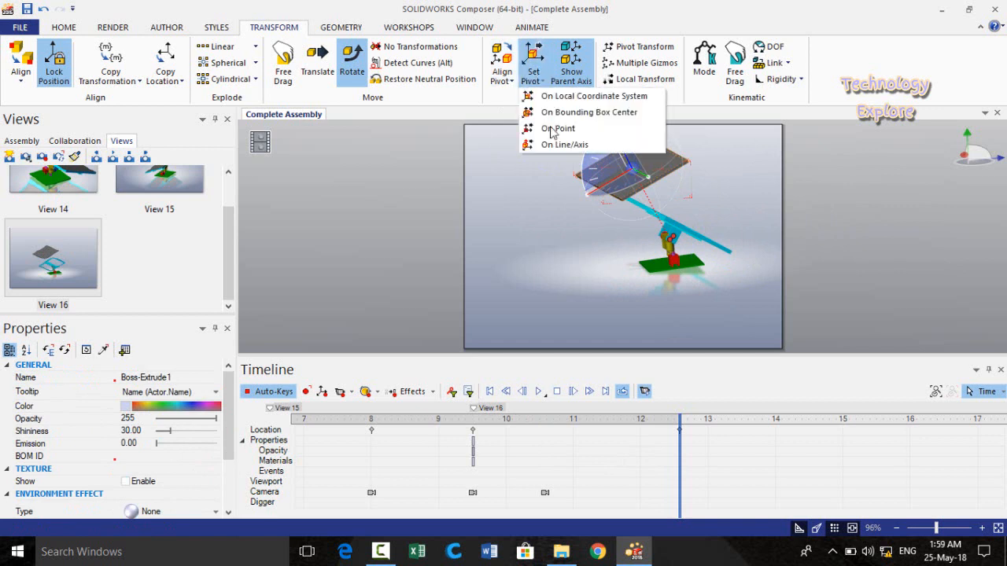
pyautogui.click(555, 146)
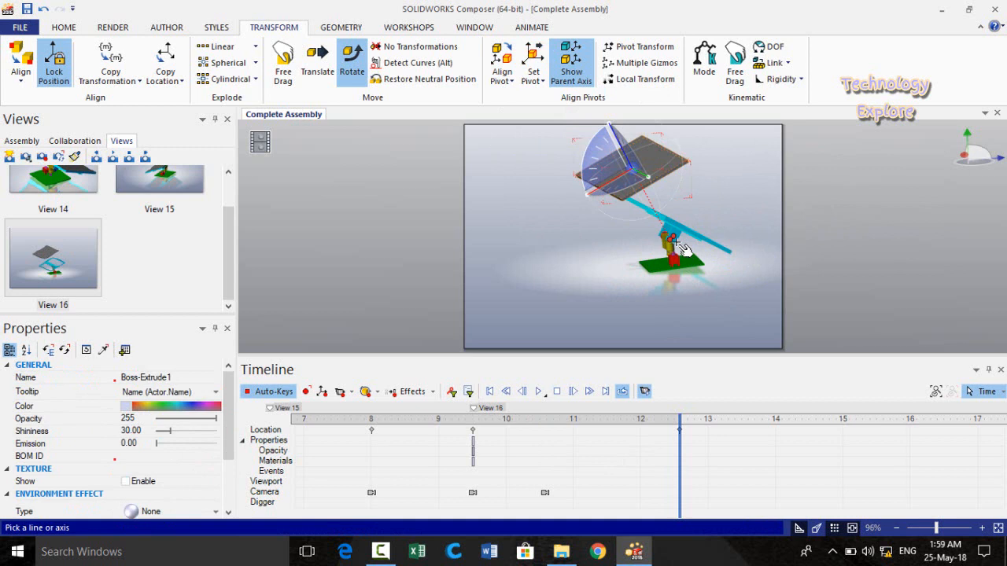
pyautogui.scroll(10, 682, 248)
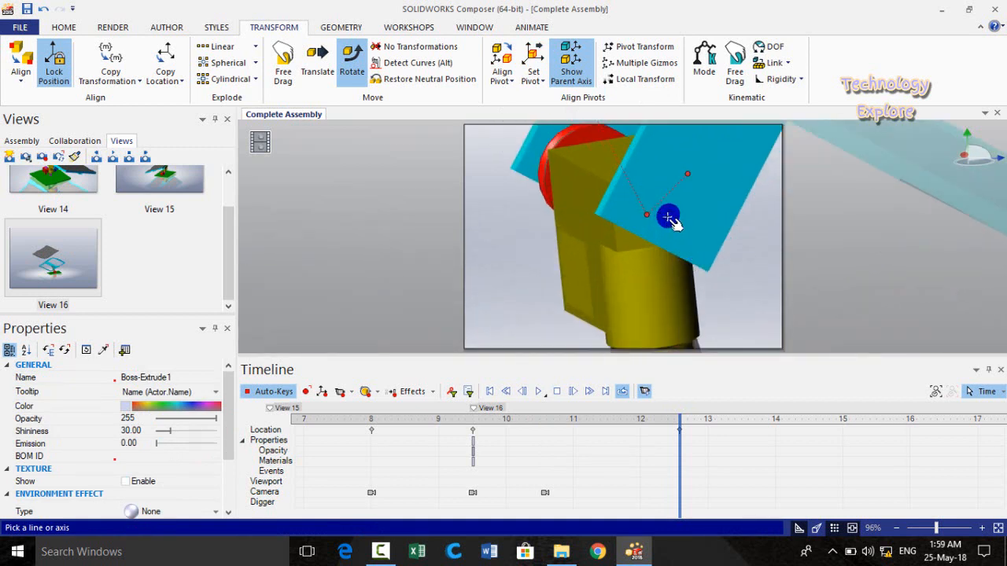
pyautogui.click(667, 217)
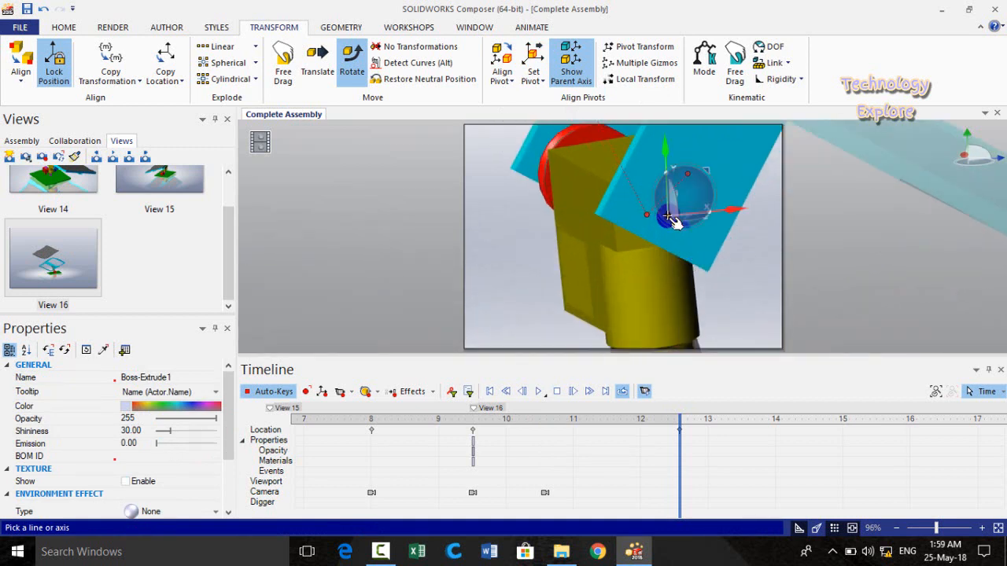
pyautogui.click(667, 216)
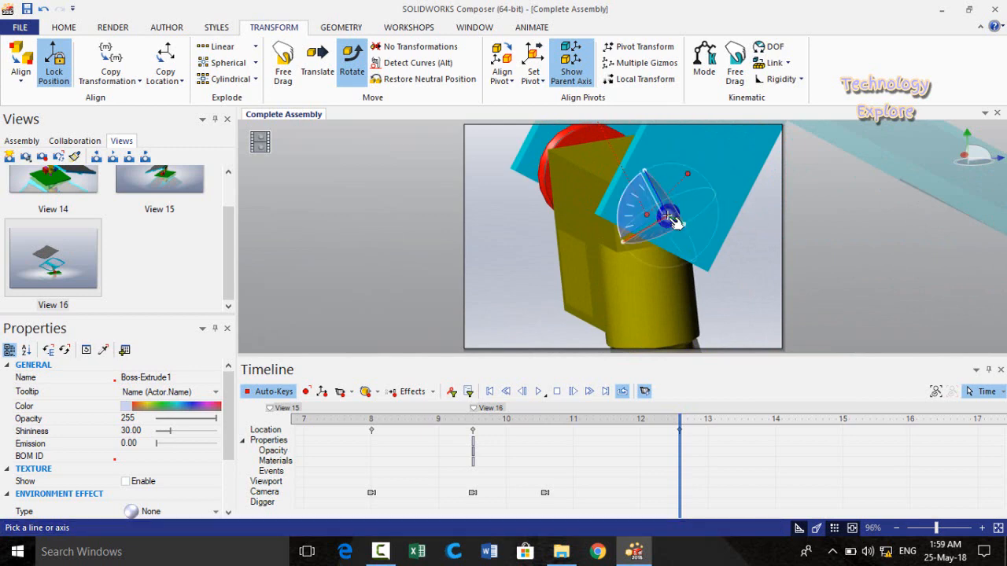
# Rotate the solar plate about the blue pin axis by about -60° so that it lies parallel to the tilted frame
pyautogui.scroll(3, 749, 219)
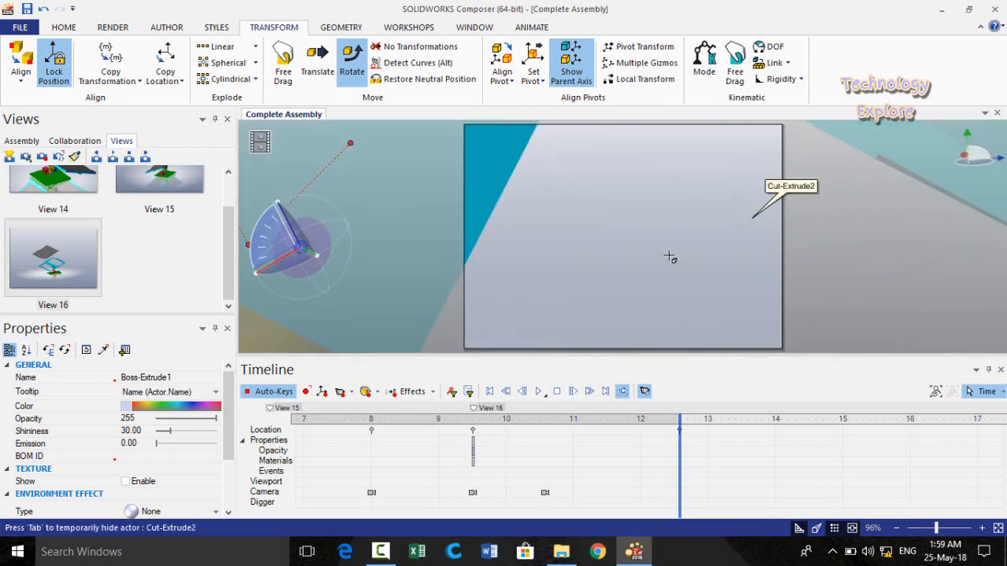
pyautogui.scroll(2, 669, 257)
pyautogui.scroll(-8, 664, 259)
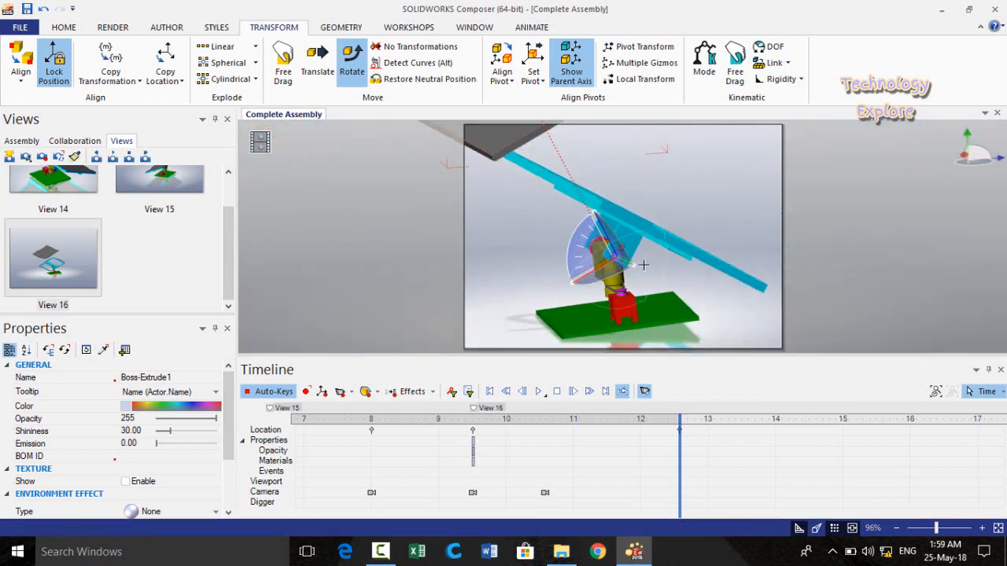
pyautogui.scroll(-3, 644, 265)
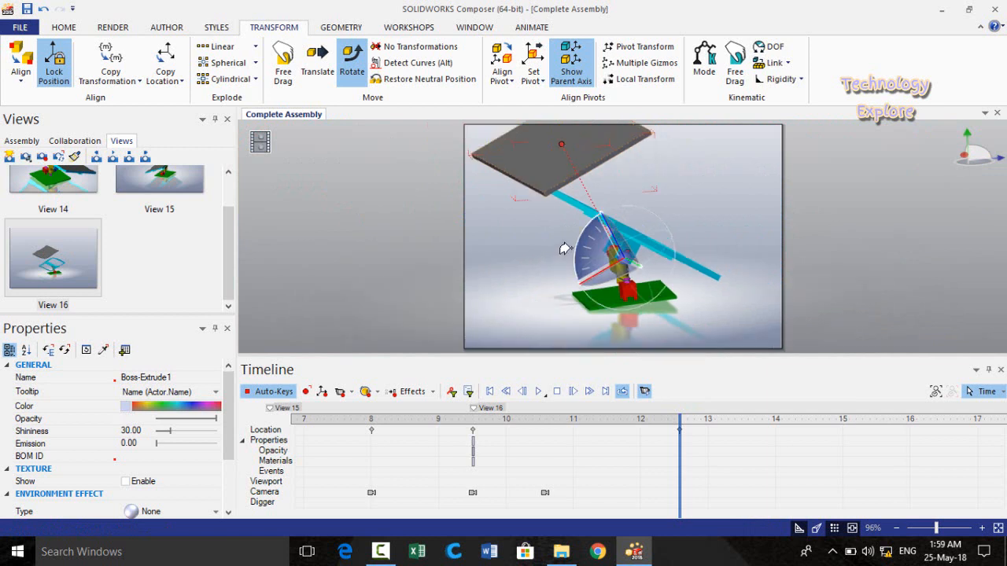
pyautogui.moveTo(564, 248); pyautogui.dragTo(595, 201)
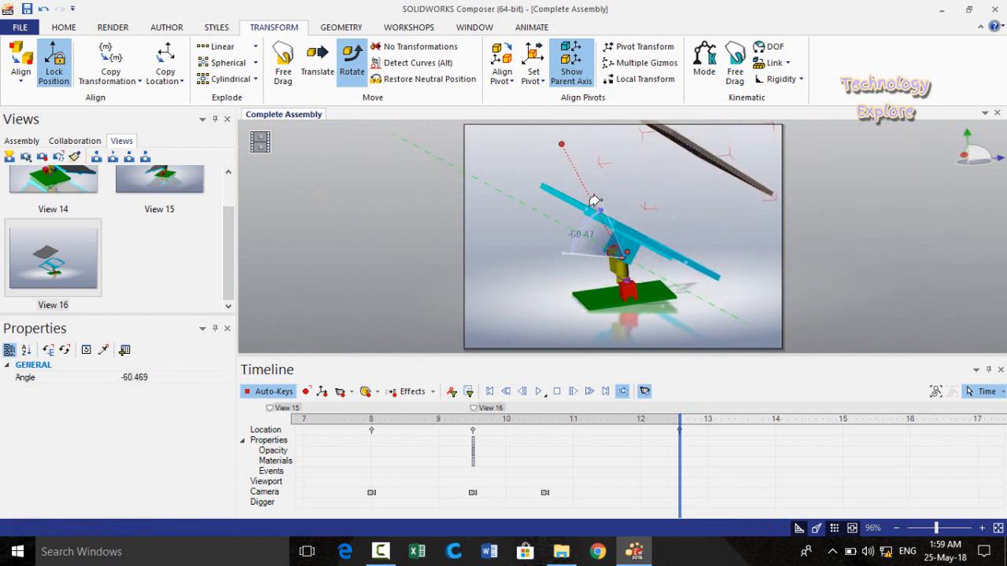
pyautogui.scroll(-3, 700, 191)
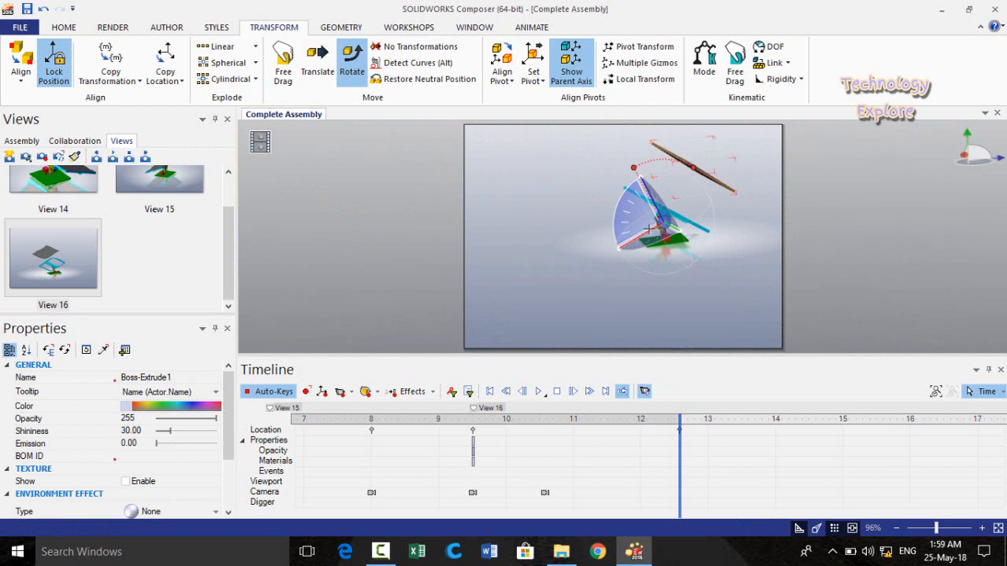
pyautogui.moveTo(730, 253); pyautogui.dragTo(709, 269)
pyautogui.click(846, 234)
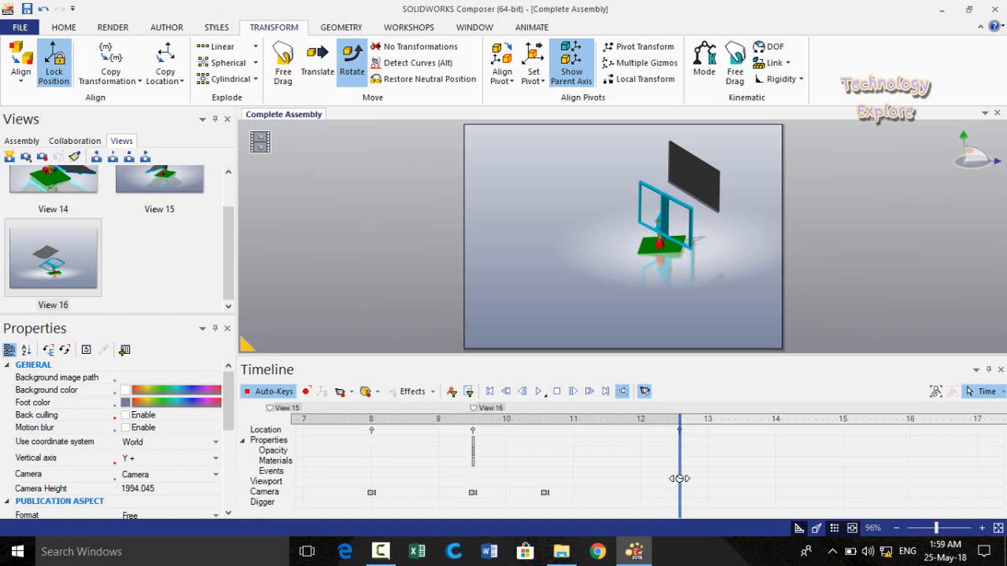
# Orbit to an edge-on view of the tilted plate, capture it at about 12.6 s, and add a camera key holding it at about 13.7 s
pyautogui.moveTo(680, 478)
pyautogui.mouseDown()
pyautogui.moveTo(609, 488)
pyautogui.moveTo(698, 478)
pyautogui.moveTo(678, 490)
pyautogui.moveTo(440, 490)
pyautogui.moveTo(671, 485)
pyautogui.mouseUp()
pyautogui.click(721, 503)
pyautogui.moveTo(672, 485); pyautogui.dragTo(680, 484)
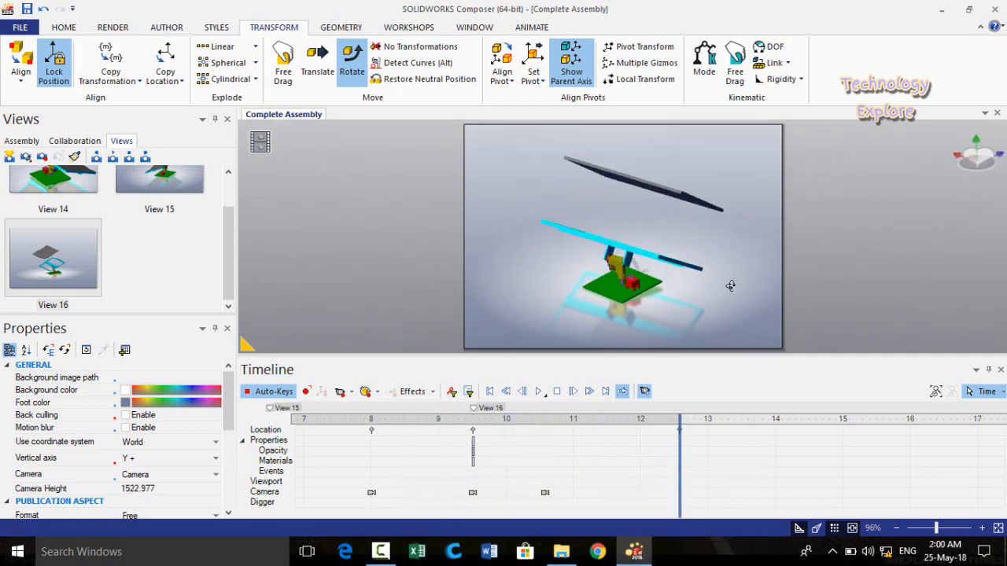
pyautogui.moveTo(730, 285); pyautogui.dragTo(564, 274, button='middle')
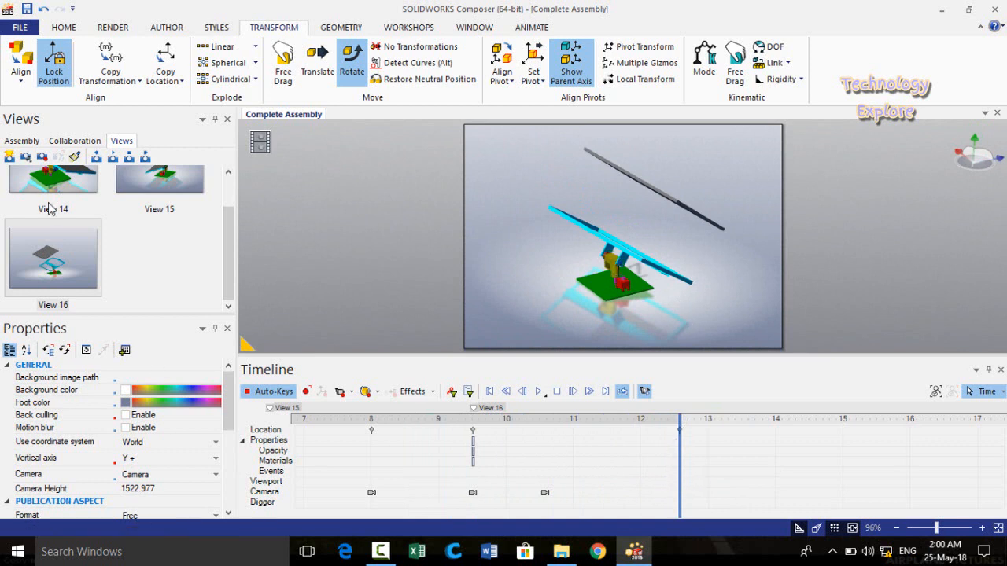
pyautogui.click(9, 155)
pyautogui.moveTo(152, 287)
pyautogui.mouseDown()
pyautogui.moveTo(670, 472)
pyautogui.moveTo(685, 508)
pyautogui.moveTo(752, 509)
pyautogui.mouseUp()
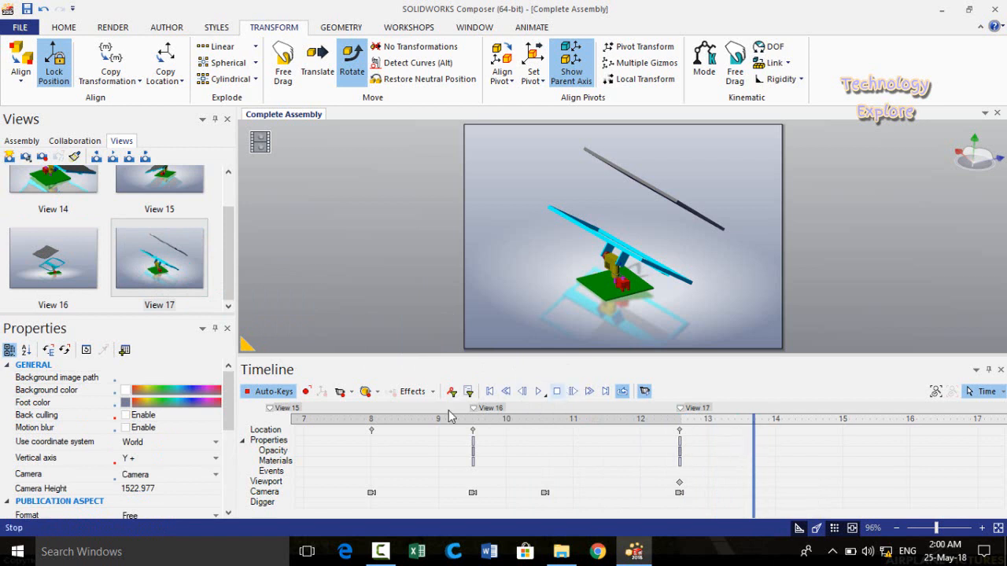
pyautogui.click(340, 391)
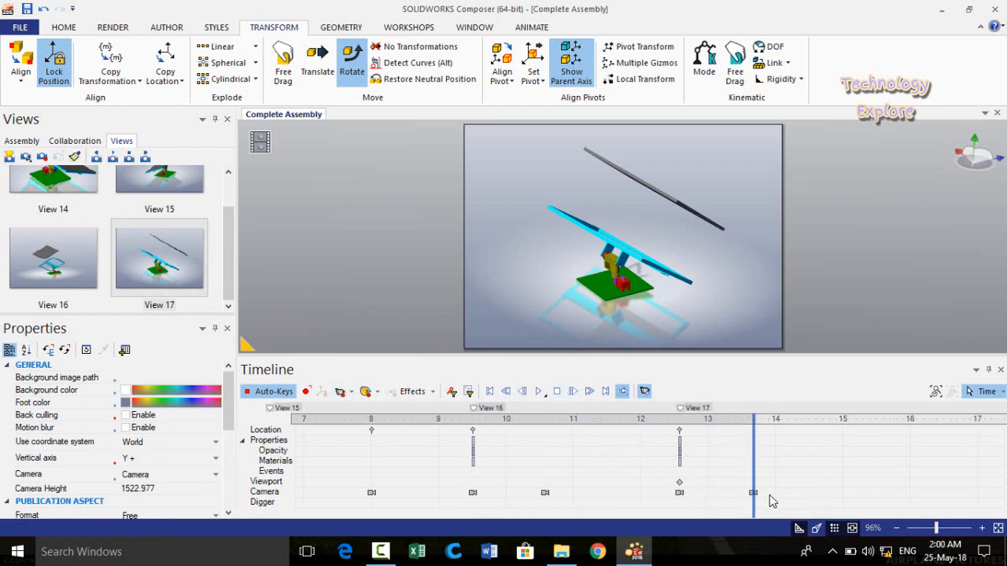
# Add a camera key at about 15 s with a closer, low view facing the frame's brackets and the yellow housing
pyautogui.moveTo(753, 503); pyautogui.dragTo(845, 503)
pyautogui.moveTo(629, 326); pyautogui.dragTo(633, 244, button='middle')
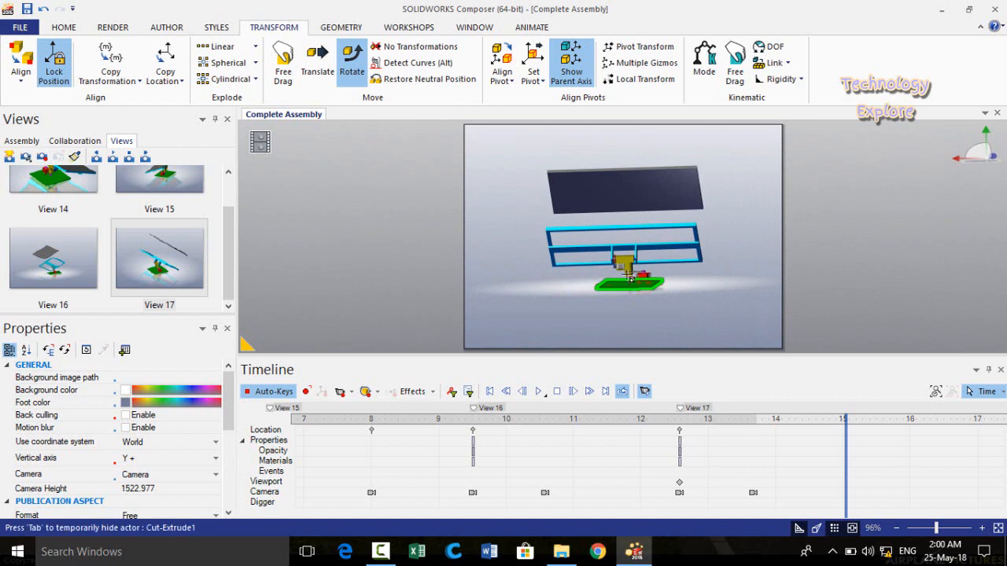
pyautogui.scroll(3, 630, 279)
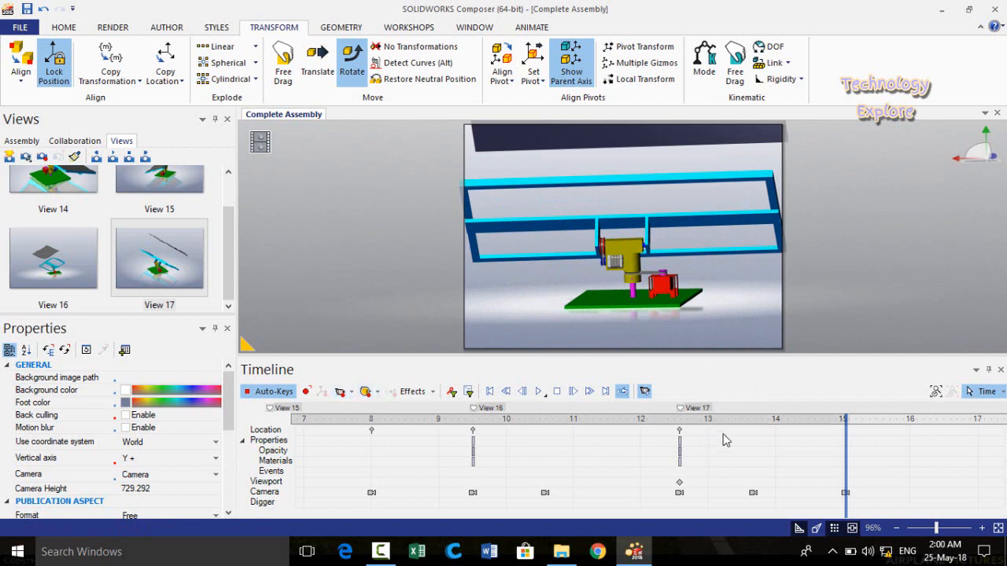
# Fade out the yellow housing by keying its opacity at 255 at about 15 s and at 0 at about 16.4 s
pyautogui.click(625, 250)
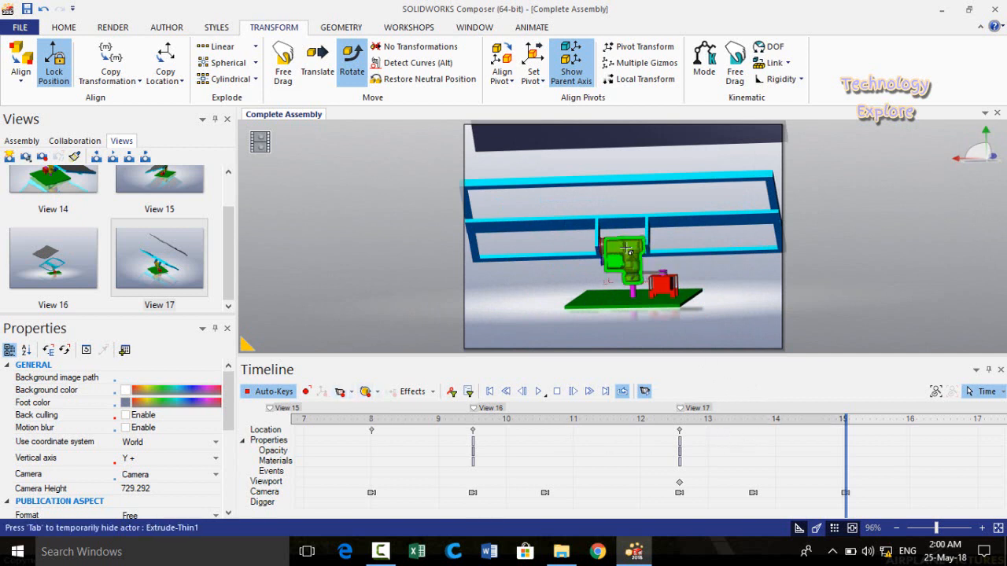
pyautogui.click(625, 250)
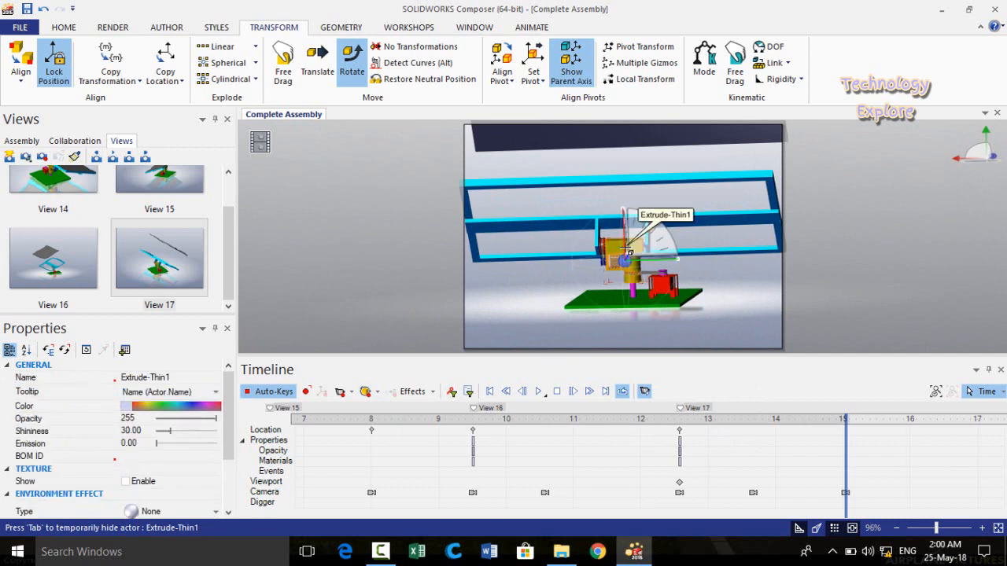
pyautogui.click(351, 67)
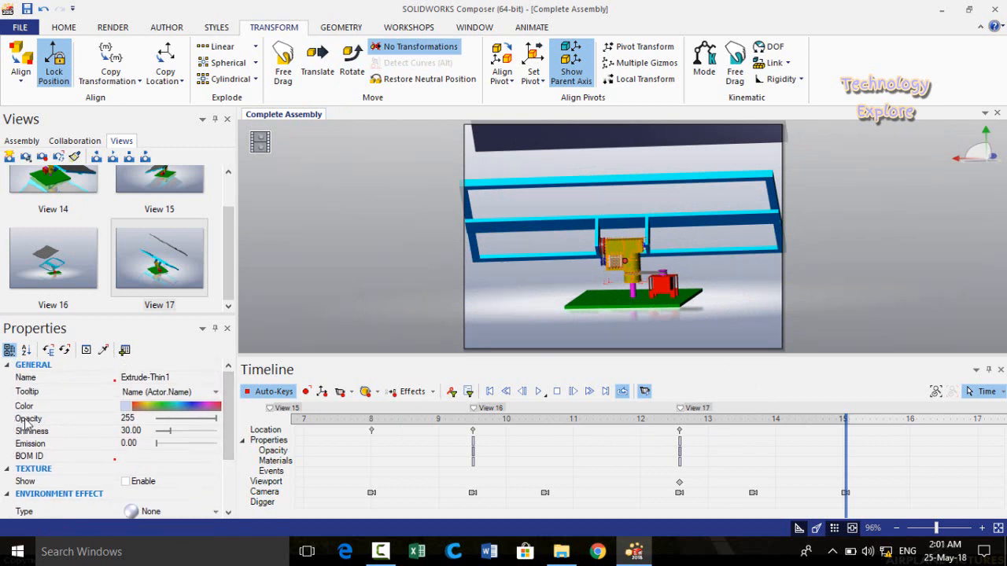
pyautogui.click(217, 425)
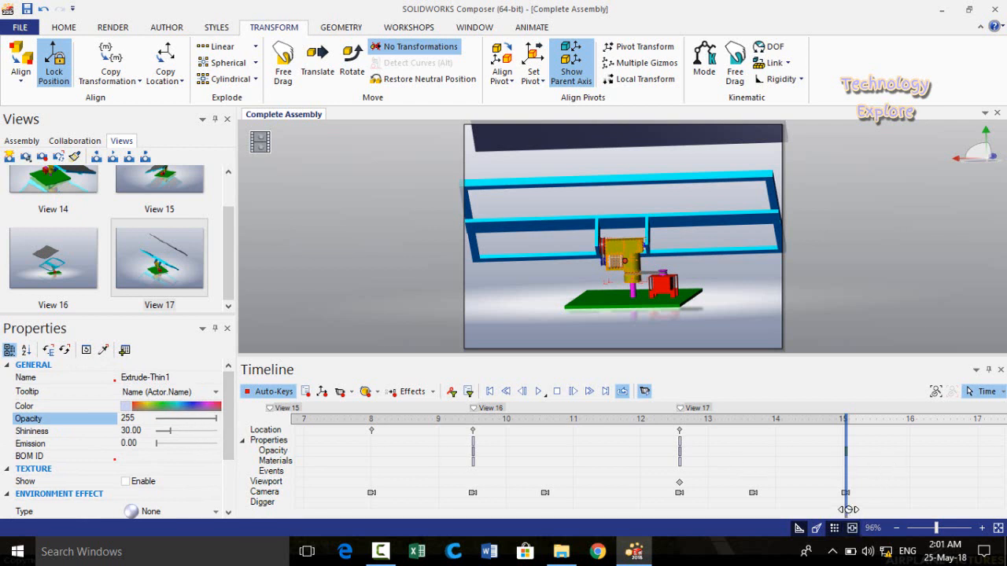
pyautogui.moveTo(848, 513); pyautogui.dragTo(936, 508)
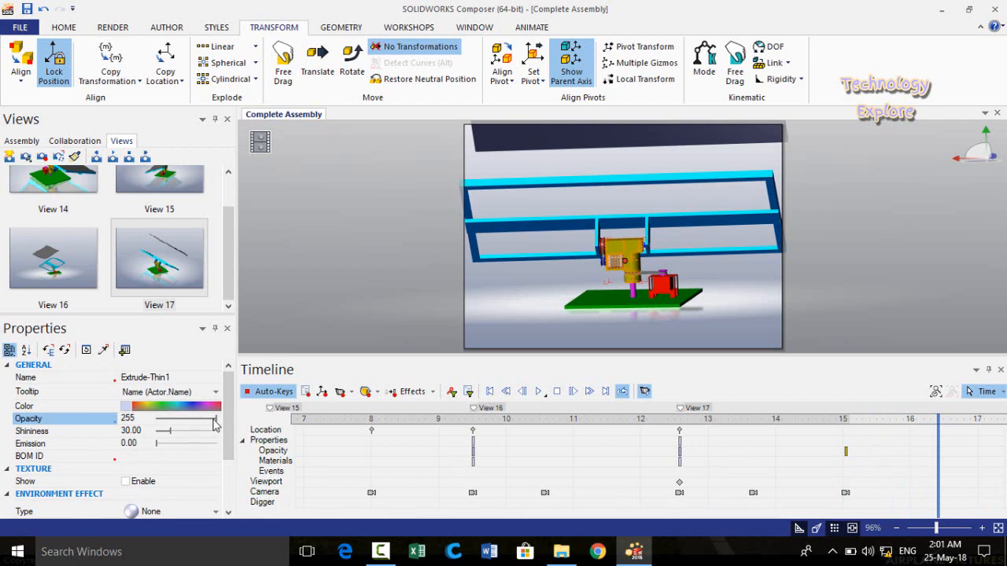
pyautogui.moveTo(214, 423); pyautogui.dragTo(154, 424)
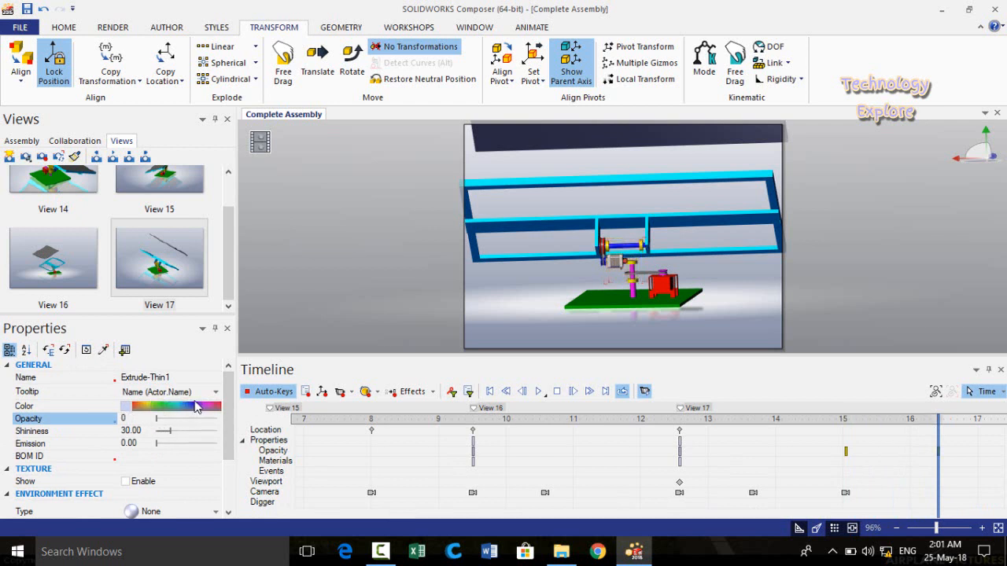
pyautogui.click(889, 265)
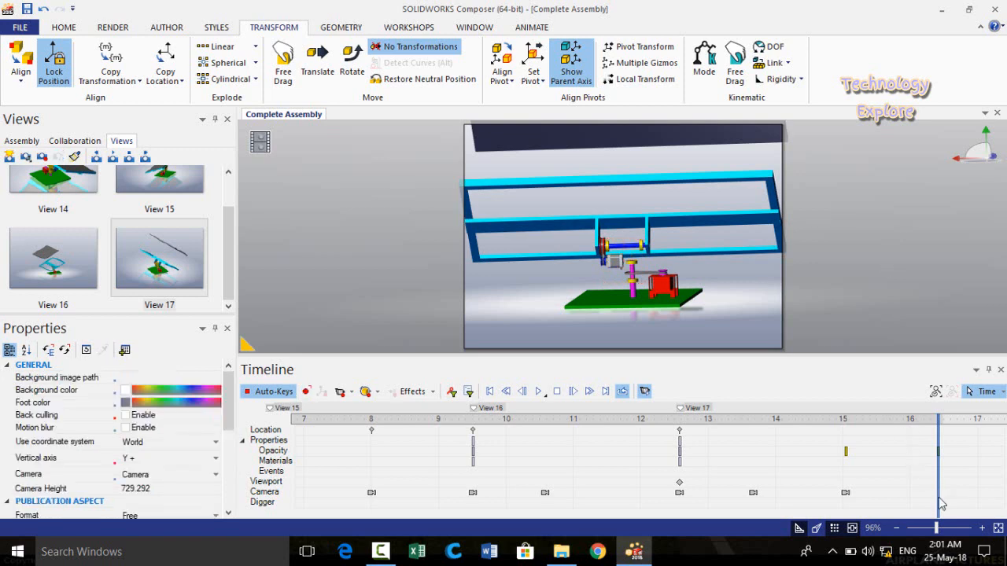
# Add a camera key at about 16.4 s with a close-up of the exposed shafts, bearings and motors
pyautogui.moveTo(941, 504)
pyautogui.mouseDown()
pyautogui.moveTo(715, 481)
pyautogui.moveTo(939, 497)
pyautogui.mouseUp()
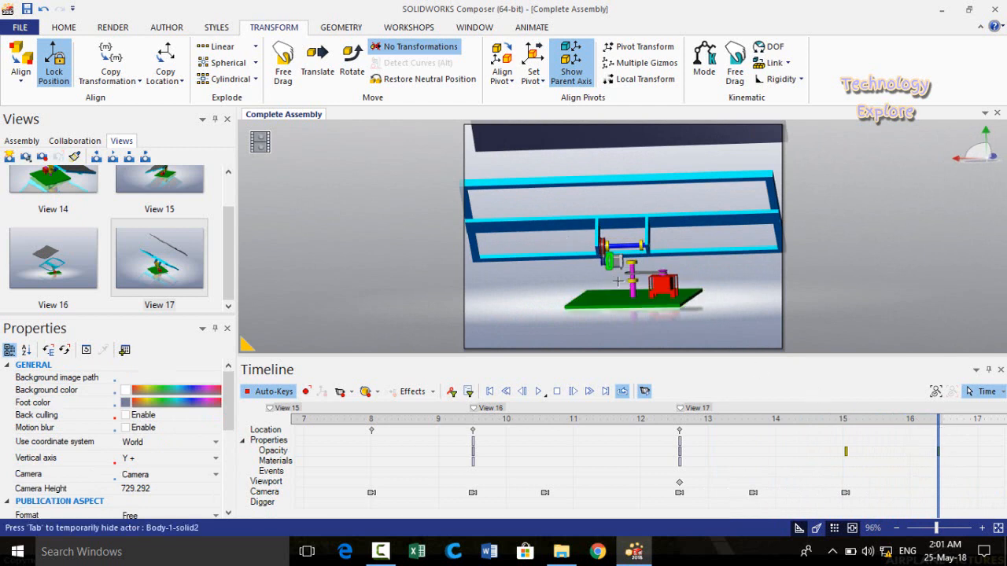
pyautogui.scroll(5, 619, 280)
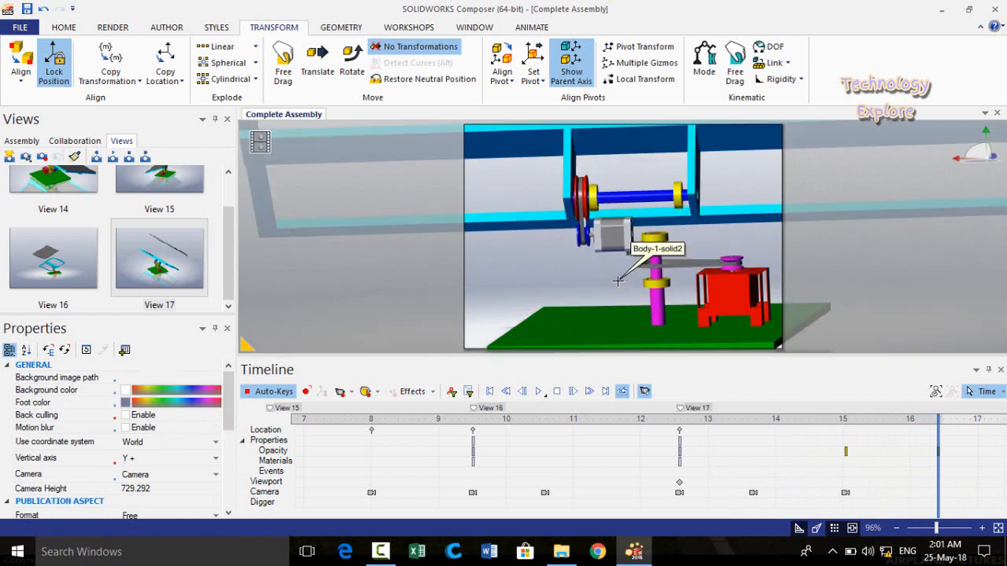
pyautogui.click(339, 391)
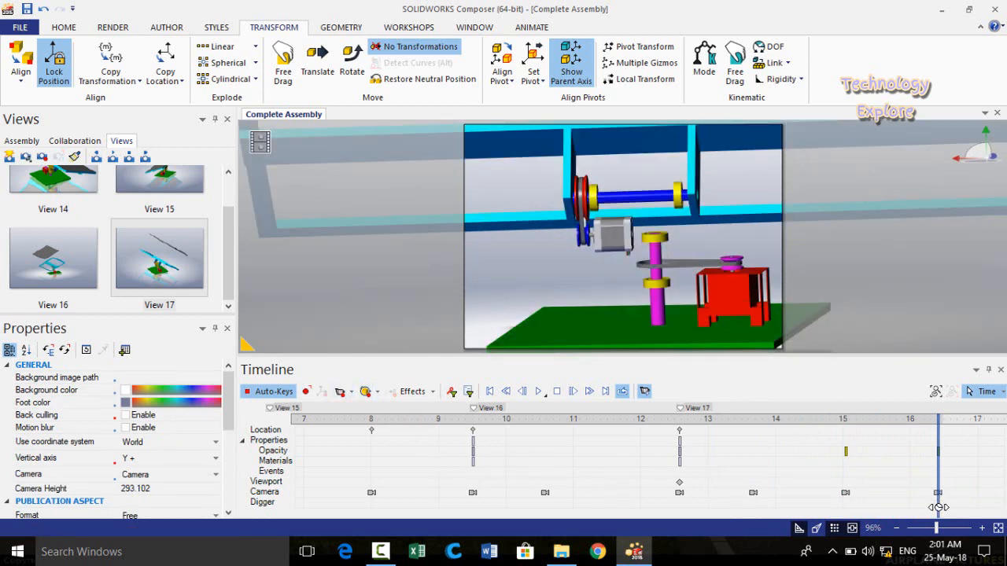
pyautogui.moveTo(937, 504)
pyautogui.mouseDown()
pyautogui.moveTo(734, 507)
pyautogui.moveTo(936, 510)
pyautogui.mouseUp()
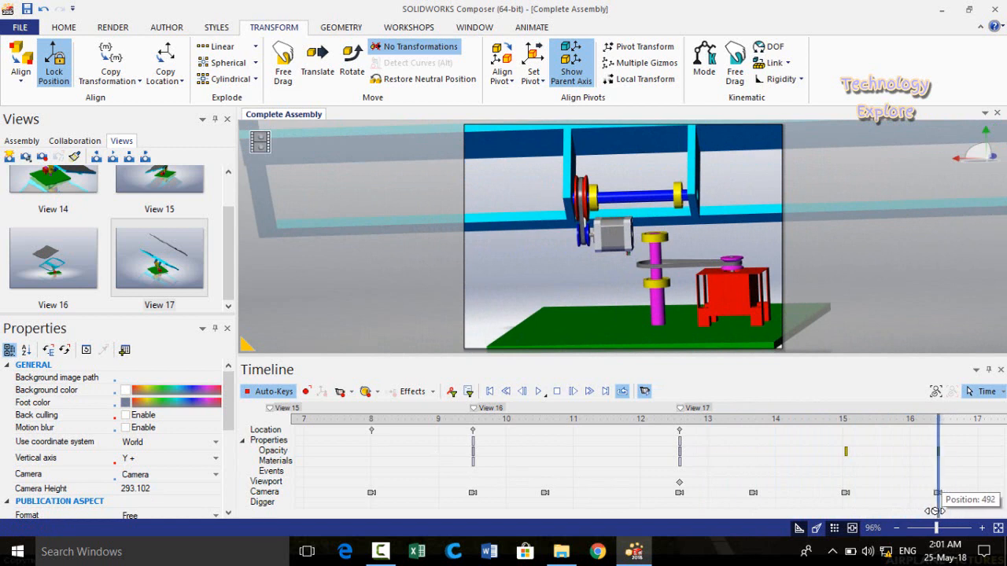
# At about 16.4 s, place a 2D text reading "Besring 6202" in the empty area beside the magenta shaft
pyautogui.moveTo(934, 483); pyautogui.dragTo(431, 472, button='middle')
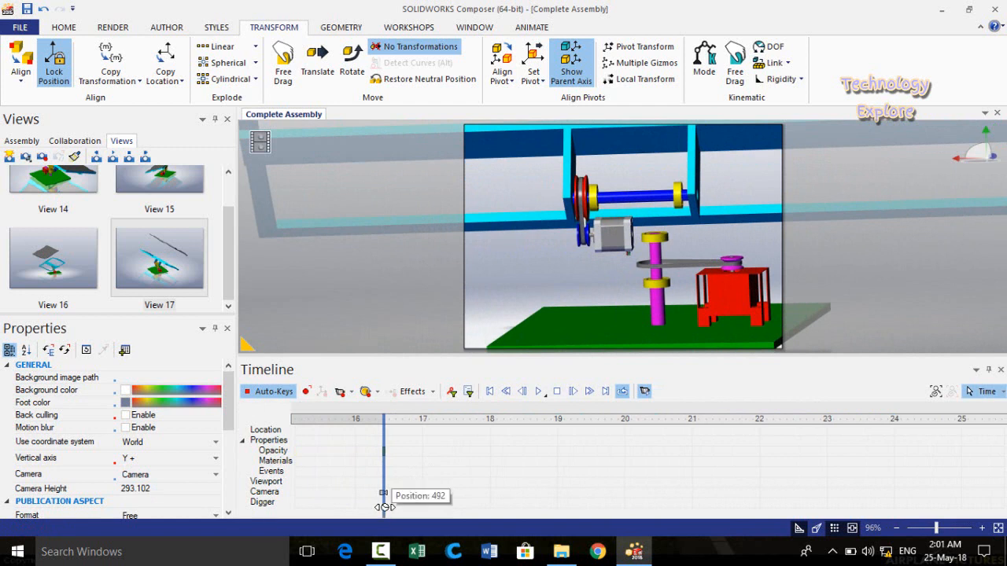
pyautogui.moveTo(385, 510)
pyautogui.mouseDown()
pyautogui.moveTo(495, 507)
pyautogui.moveTo(383, 509)
pyautogui.mouseUp()
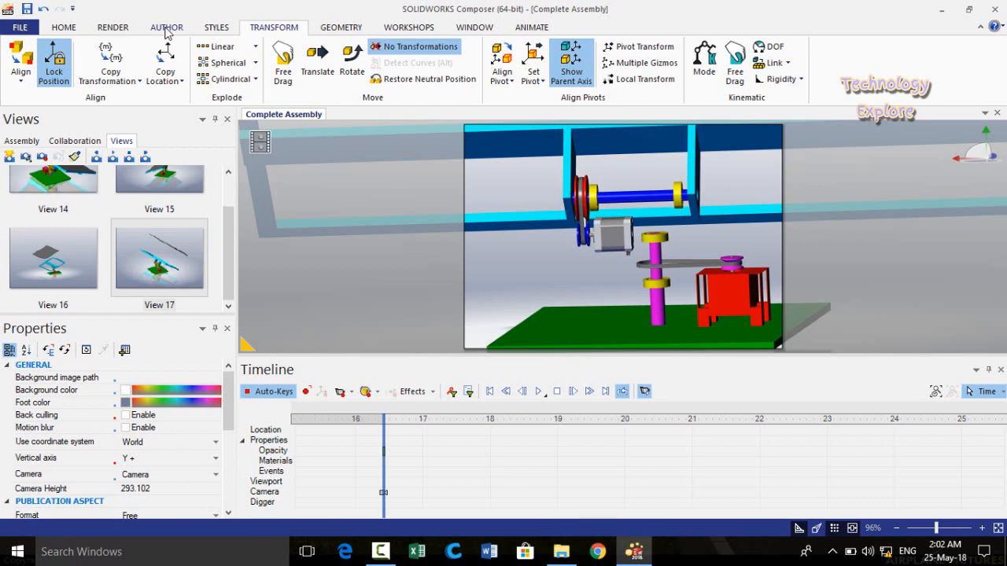
pyautogui.click(166, 27)
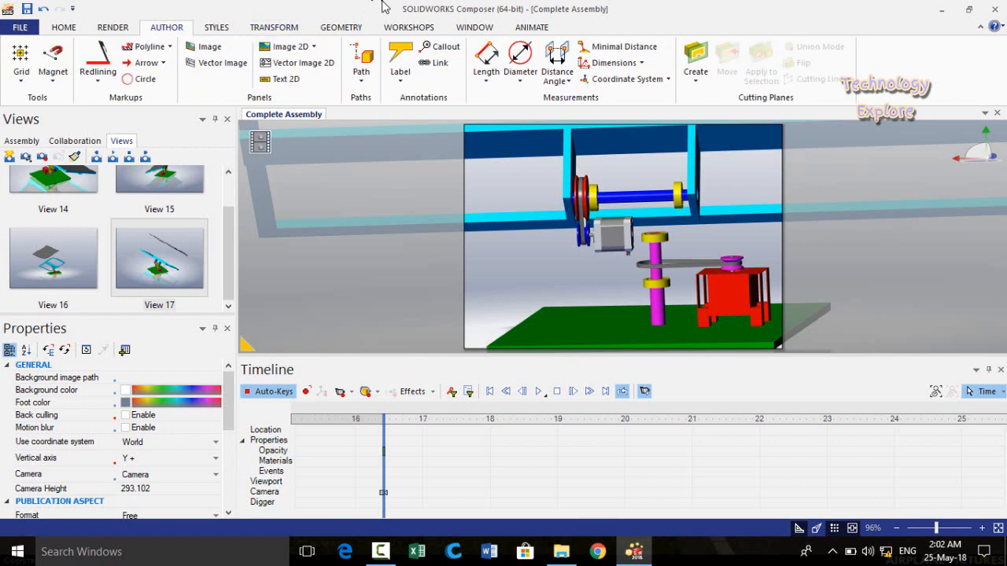
pyautogui.click(282, 82)
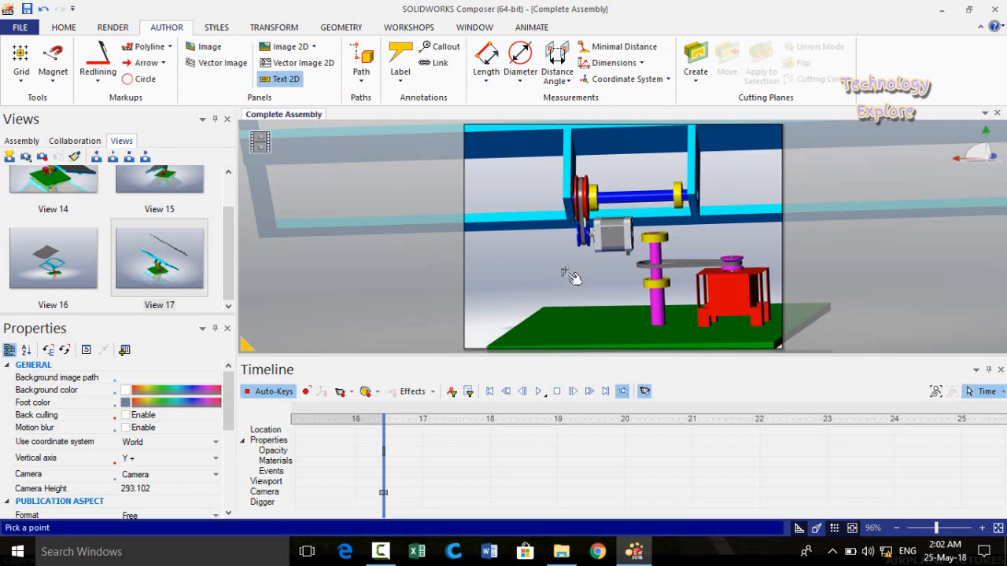
pyautogui.click(531, 270)
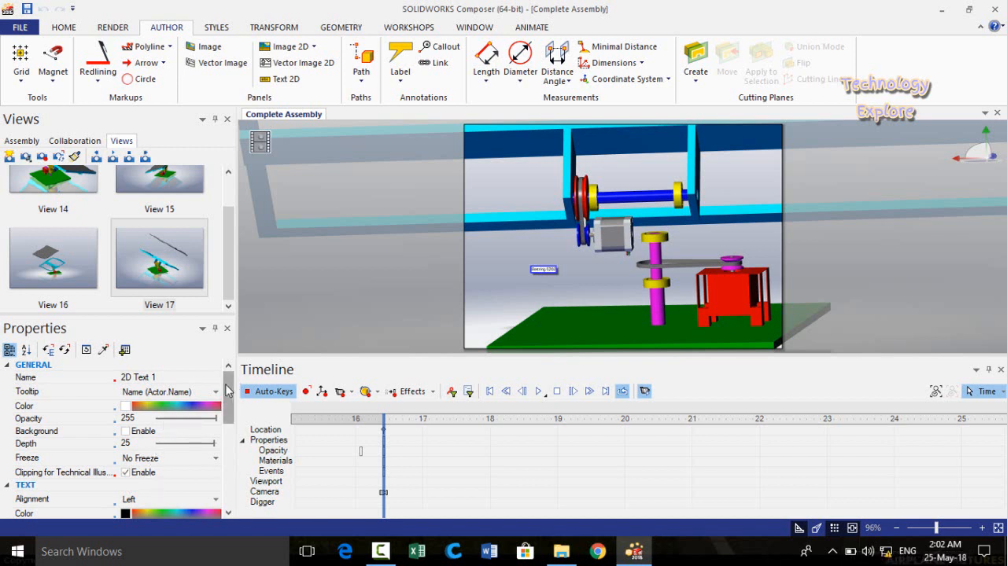
# Set the text size of the "Besring 6202" label to 24
pyautogui.moveTo(226, 389); pyautogui.dragTo(227, 385)
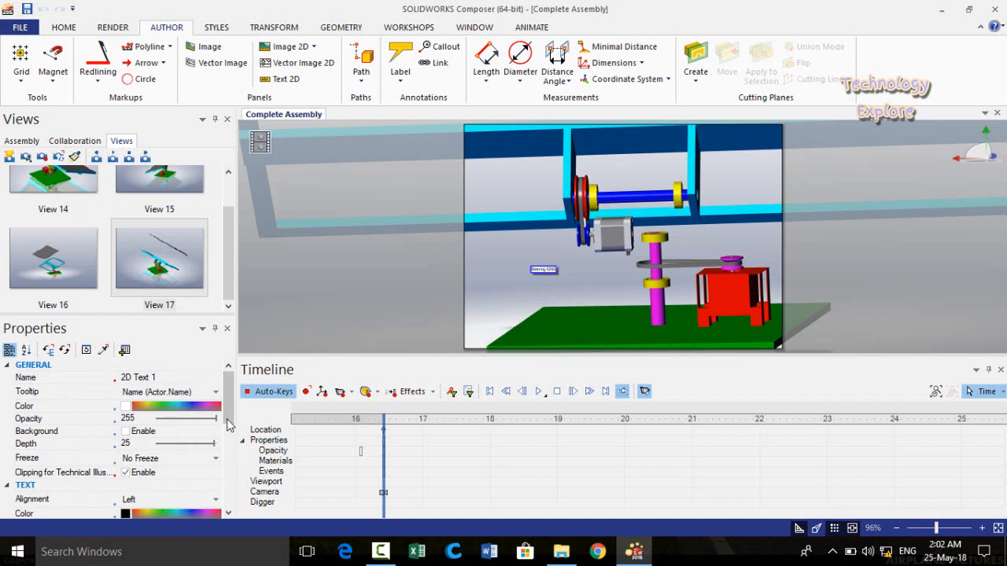
pyautogui.click(228, 443)
pyautogui.moveTo(226, 443); pyautogui.dragTo(226, 445)
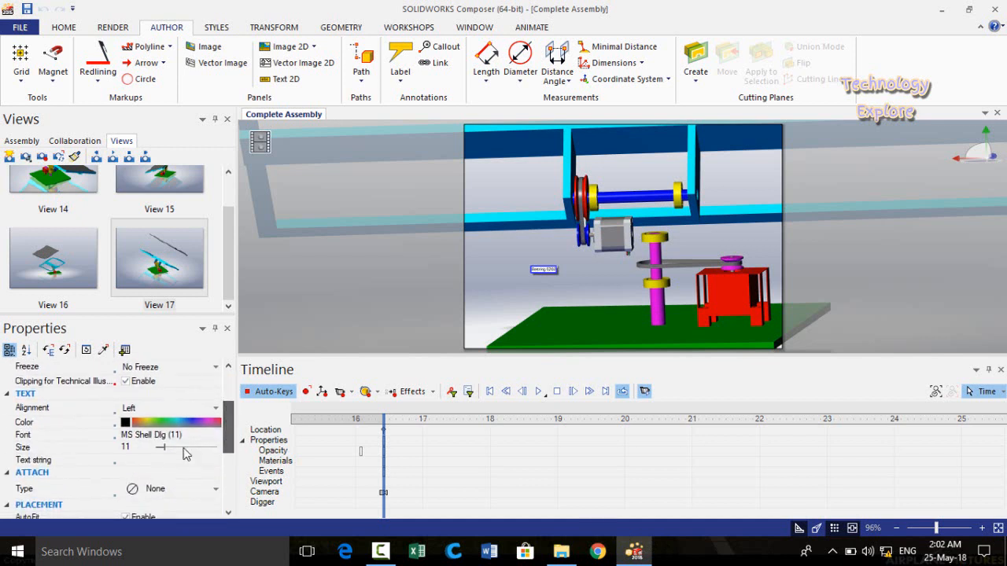
pyautogui.moveTo(164, 447); pyautogui.dragTo(177, 454)
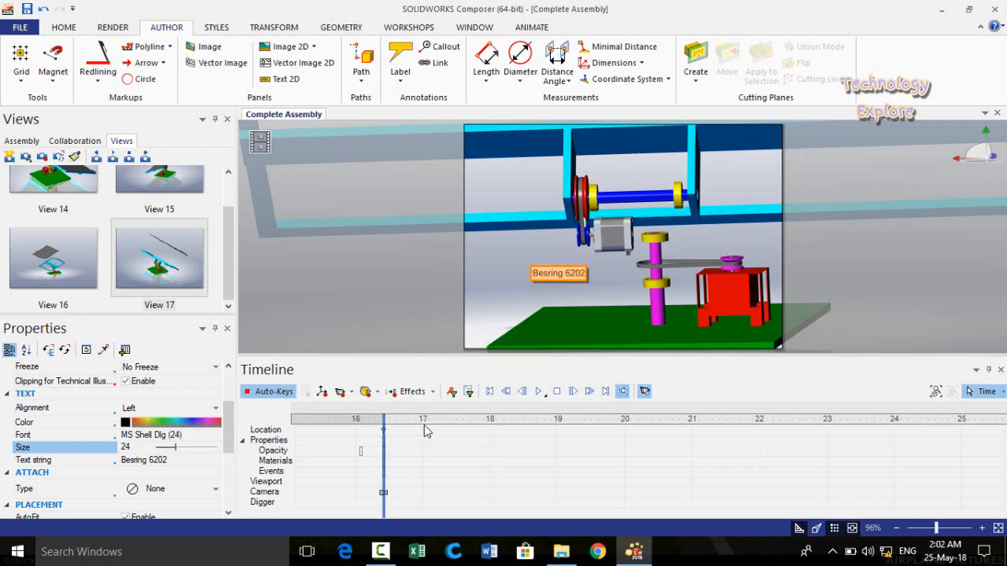
pyautogui.moveTo(383, 509)
pyautogui.mouseDown()
pyautogui.moveTo(346, 508)
pyautogui.moveTo(383, 508)
pyautogui.mouseUp()
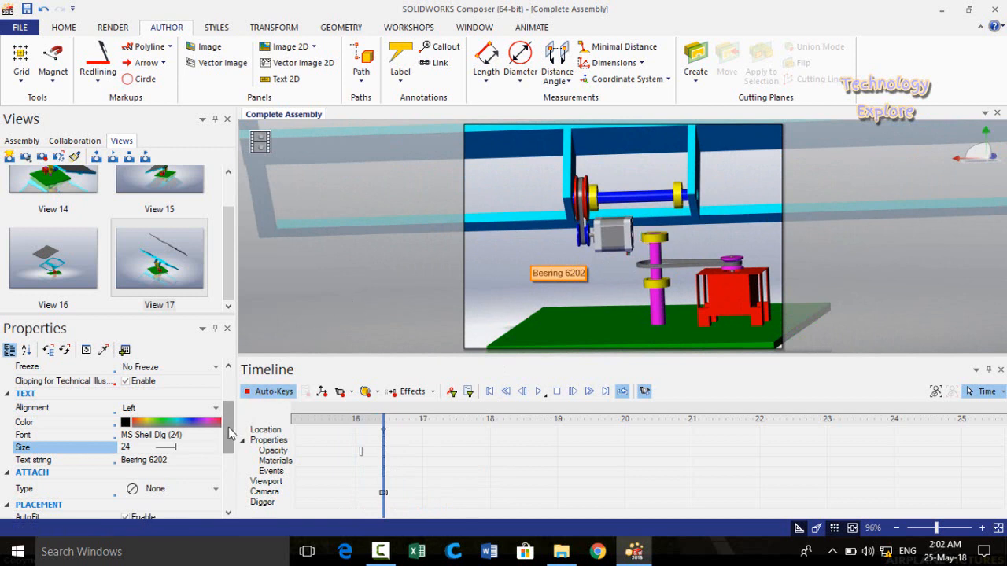
# Set the attachment type of the "Besring 6202" label to Line
pyautogui.scroll(-1, 231, 424)
pyautogui.scroll(2, 230, 425)
pyautogui.scroll(3, 233, 415)
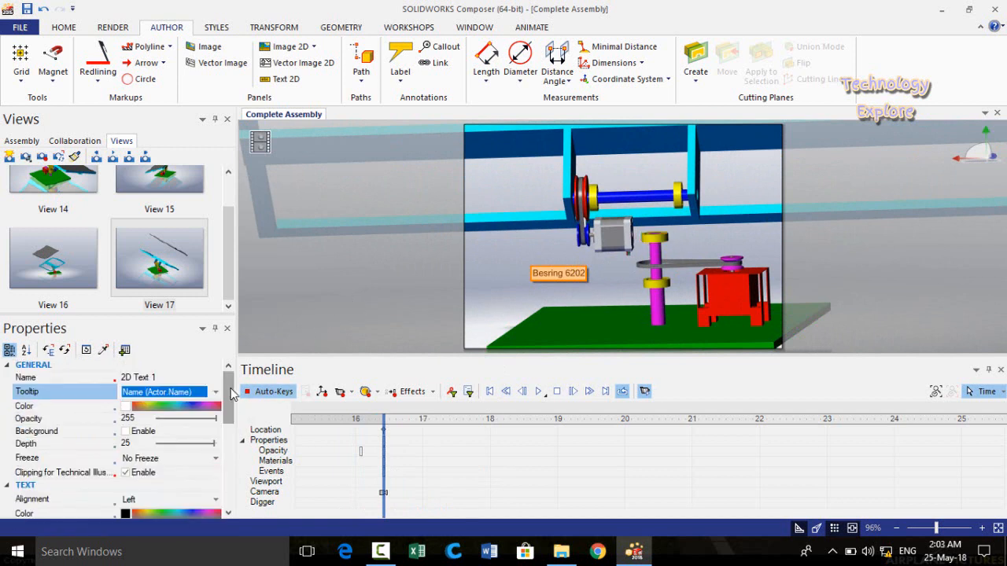
pyautogui.scroll(-4, 232, 424)
pyautogui.scroll(-2, 232, 434)
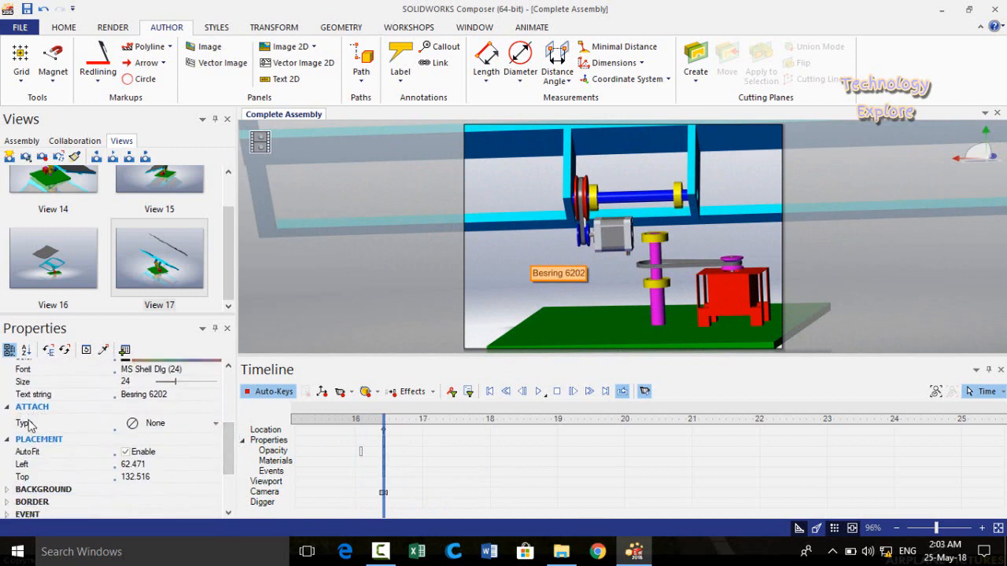
pyautogui.click(216, 427)
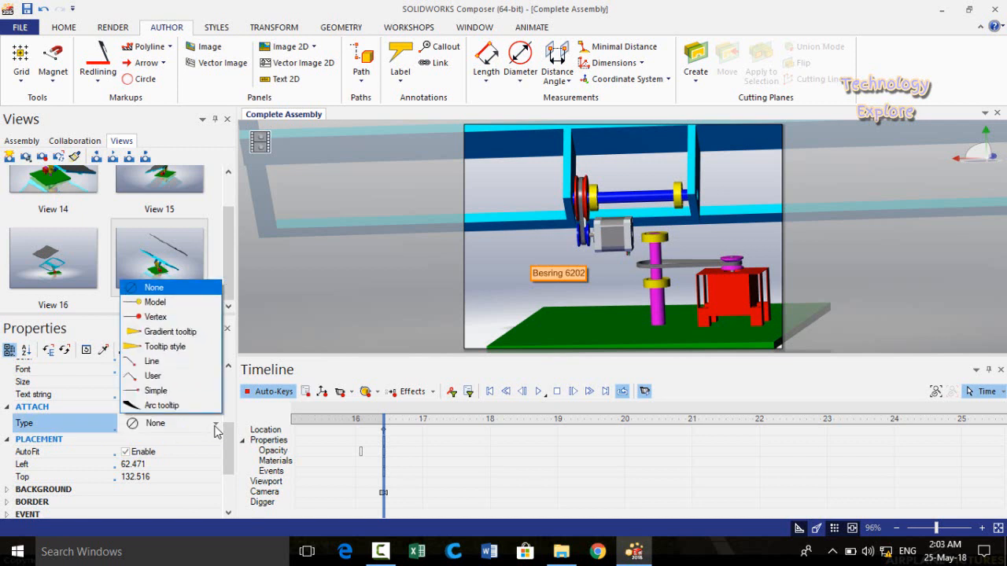
pyautogui.click(157, 364)
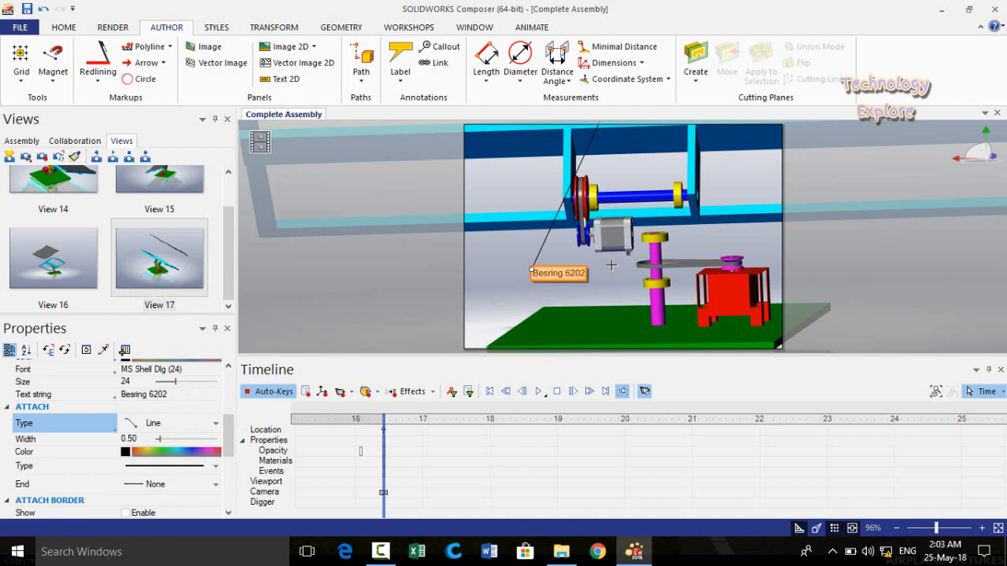
# Anchor the free end of the label's leader line on the upper yellow bearing of the magenta shaft
pyautogui.scroll(3, 603, 294)
pyautogui.scroll(-5, 607, 294)
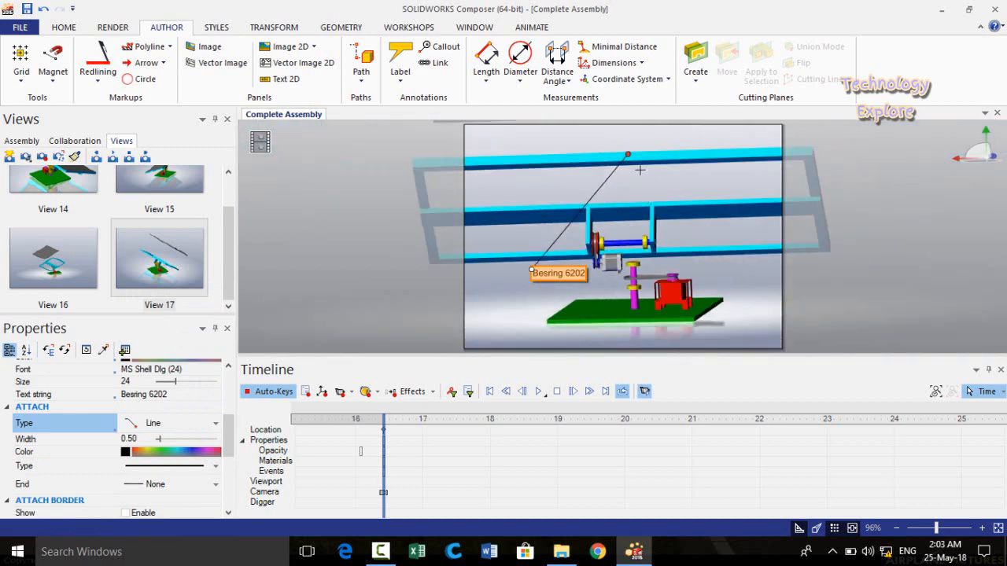
pyautogui.moveTo(627, 154); pyautogui.dragTo(610, 258)
pyautogui.scroll(5, 642, 285)
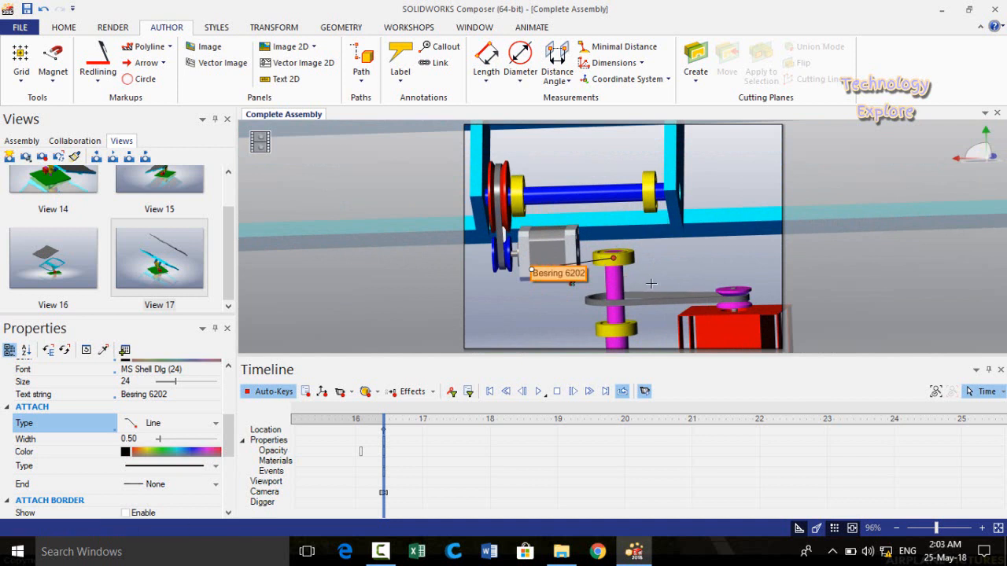
pyautogui.scroll(-3, 636, 288)
# Move the "Besring 6202" label to the empty area beside the blue shaft's frame bracket, above the red motor mount, and deselect it
pyautogui.click(547, 277)
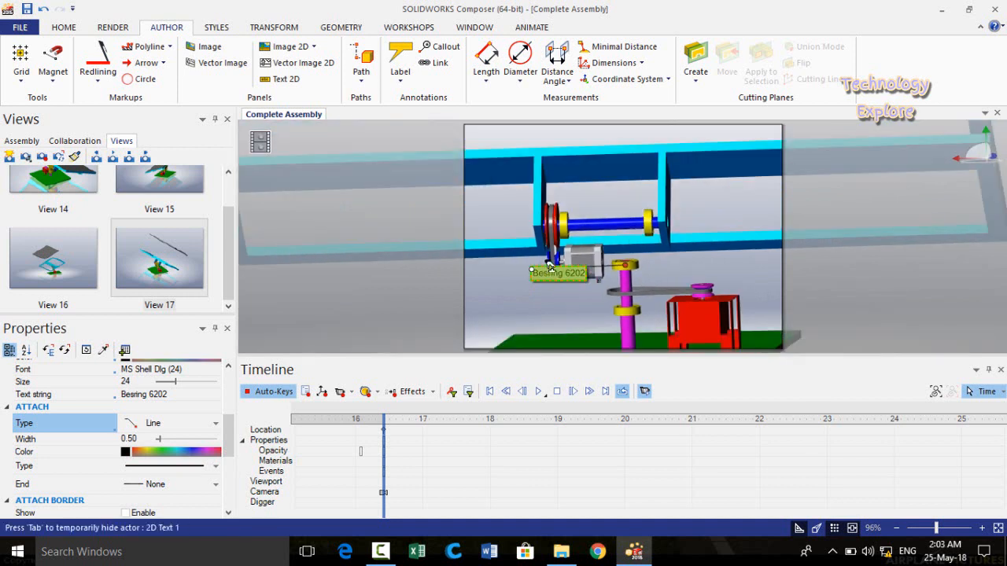
pyautogui.moveTo(674, 248); pyautogui.dragTo(720, 206)
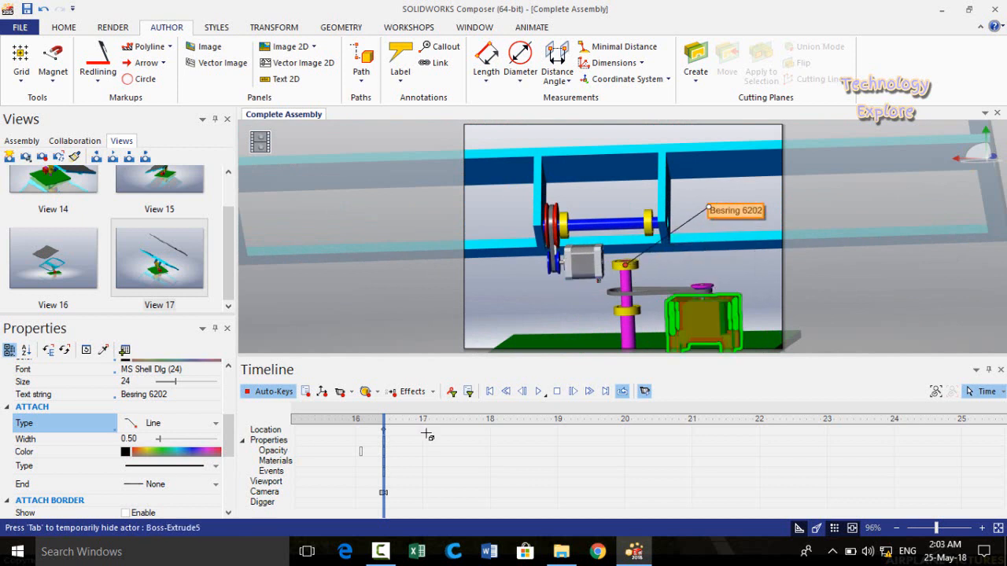
pyautogui.click(409, 294)
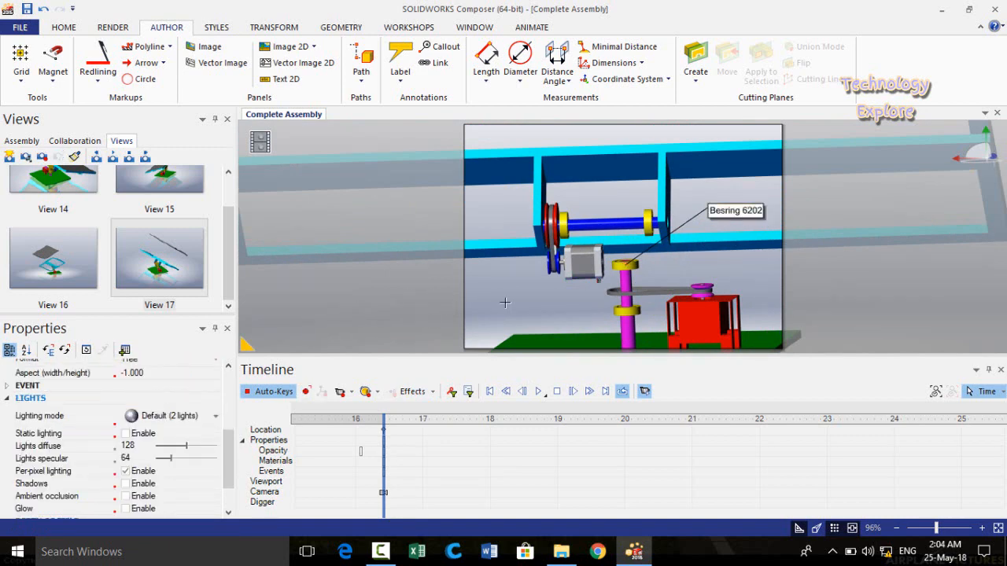
# Capture the labelled close-up from the 16.4 s camera key as a new view and place it on the timeline at about 16.4 s
pyautogui.moveTo(383, 502)
pyautogui.mouseDown()
pyautogui.moveTo(310, 502)
pyautogui.moveTo(430, 504)
pyautogui.moveTo(359, 506)
pyautogui.moveTo(384, 508)
pyautogui.mouseUp()
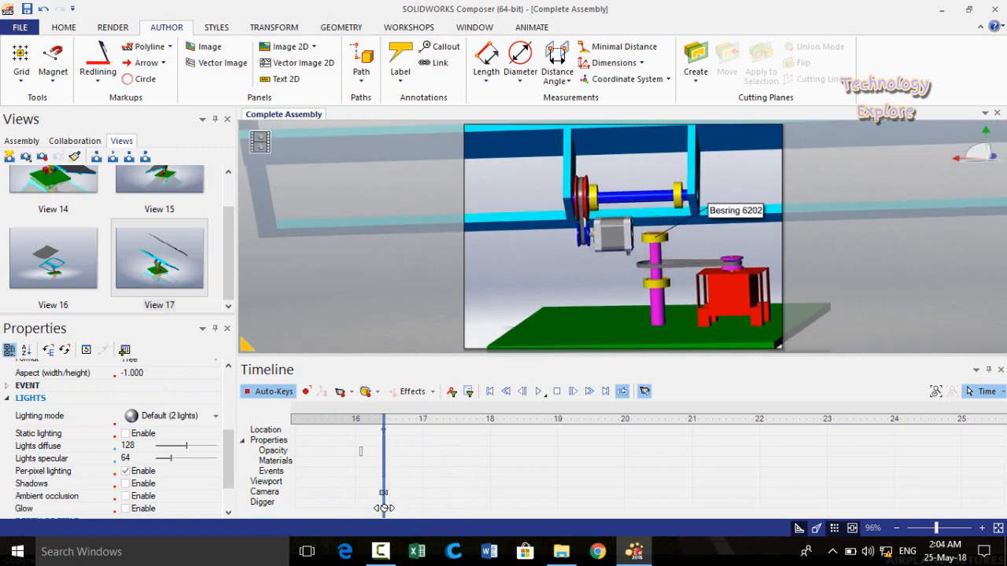
pyautogui.click(10, 157)
pyautogui.moveTo(25, 236)
pyautogui.mouseDown()
pyautogui.moveTo(331, 405)
pyautogui.moveTo(381, 476)
pyautogui.moveTo(384, 513)
pyautogui.moveTo(492, 515)
pyautogui.moveTo(449, 507)
pyautogui.mouseUp()
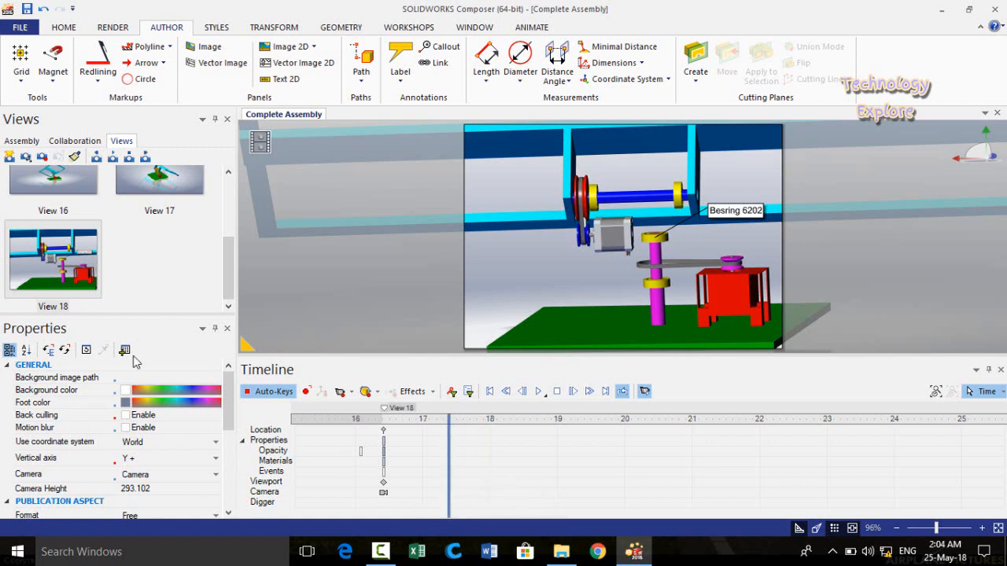
# Add camera keys at about 17.4 s with the same close-up and at 19 s with a wider view from above
pyautogui.click(338, 391)
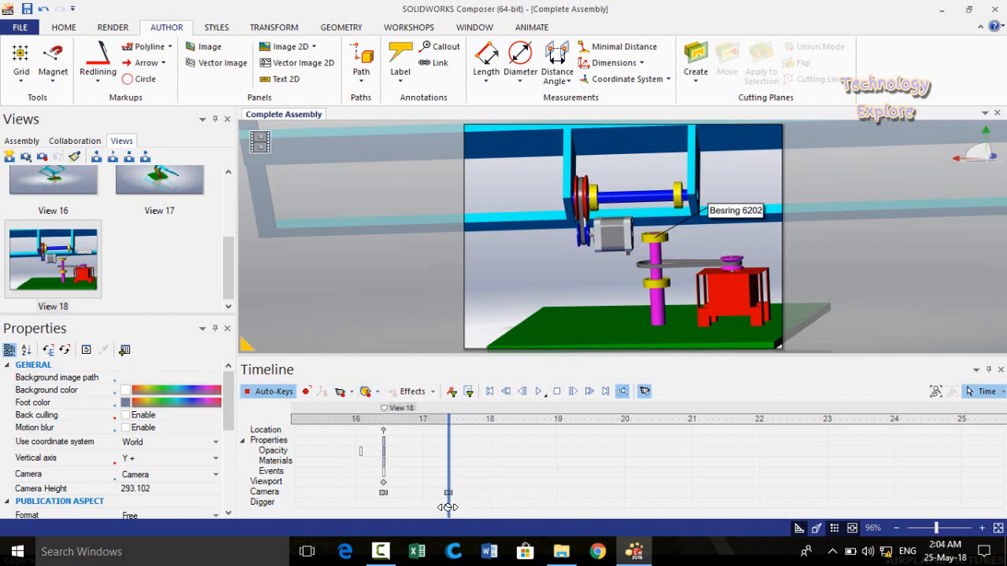
pyautogui.moveTo(448, 508); pyautogui.dragTo(557, 503)
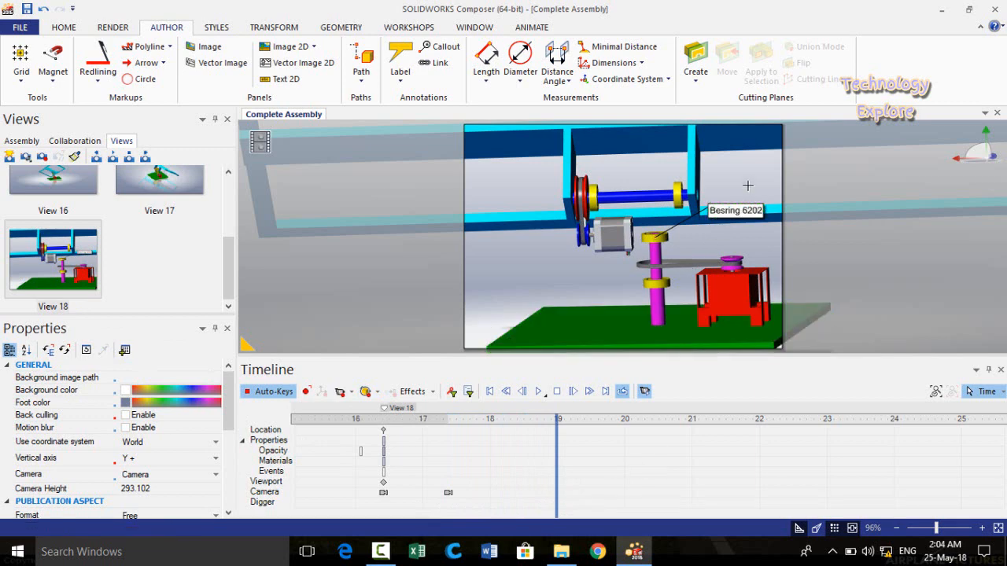
pyautogui.scroll(-2, 747, 185)
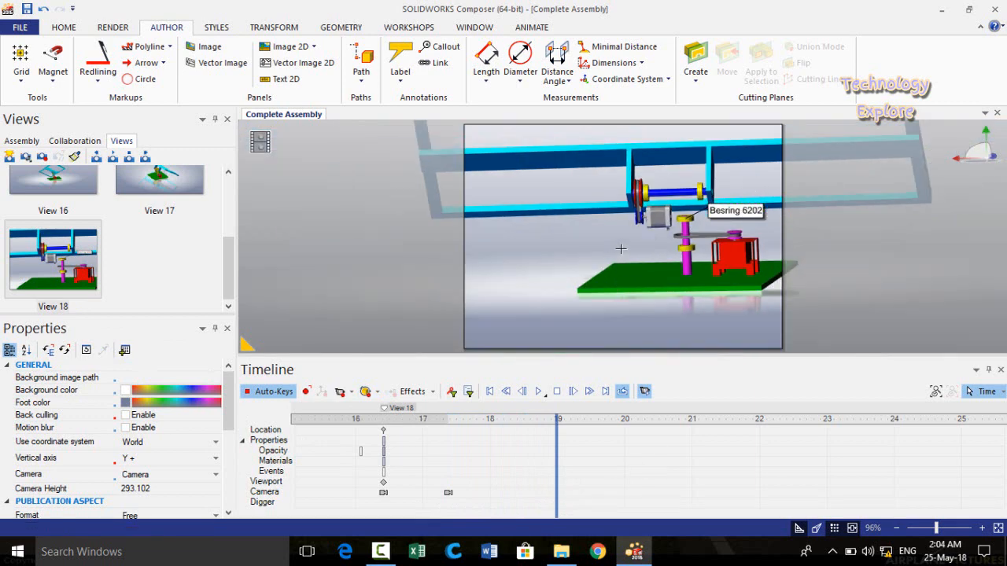
pyautogui.click(342, 392)
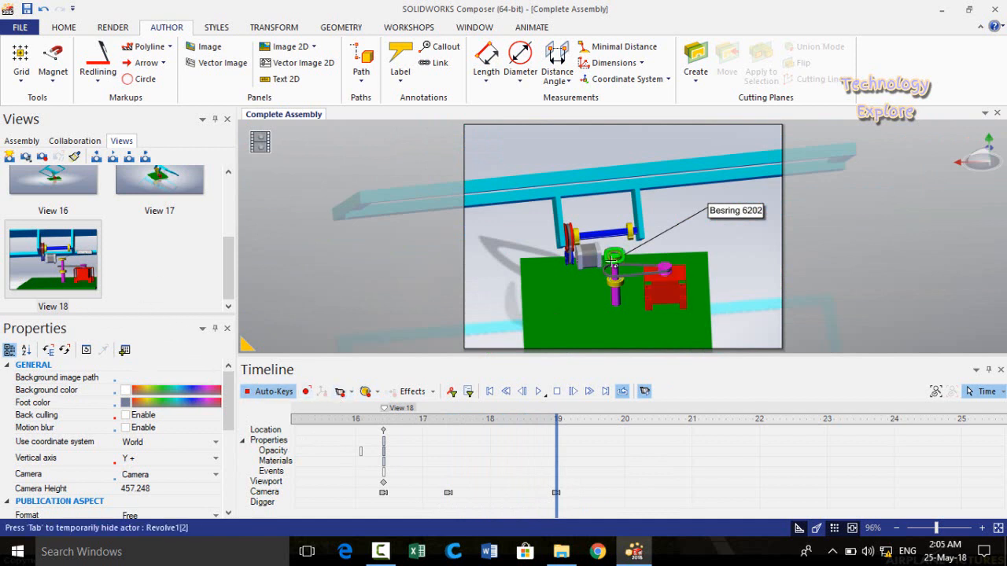
# At 19 s, translate the upper bearing6202 vertically up off the magenta shaft to above the blue shaft
pyautogui.click(21, 141)
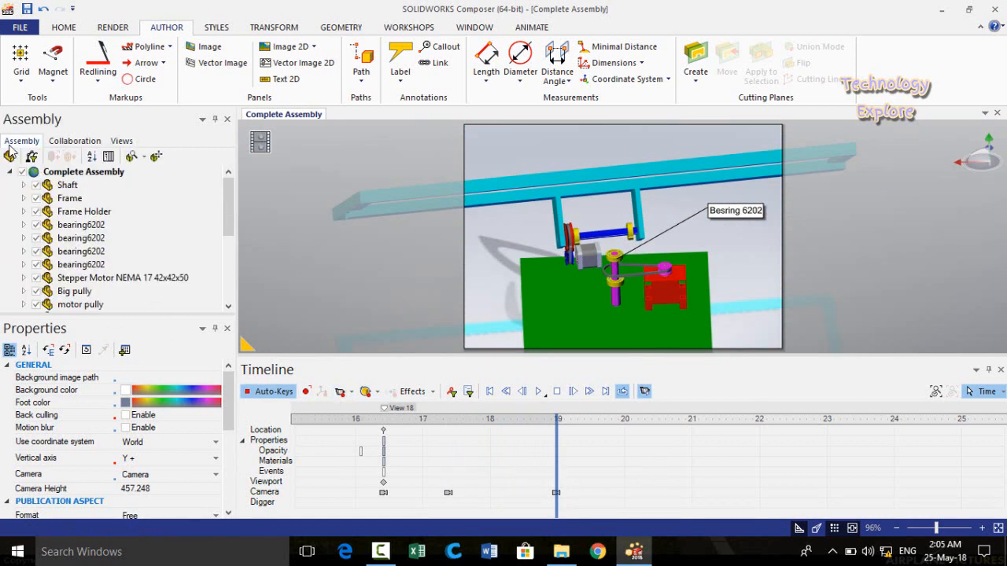
pyautogui.click(69, 228)
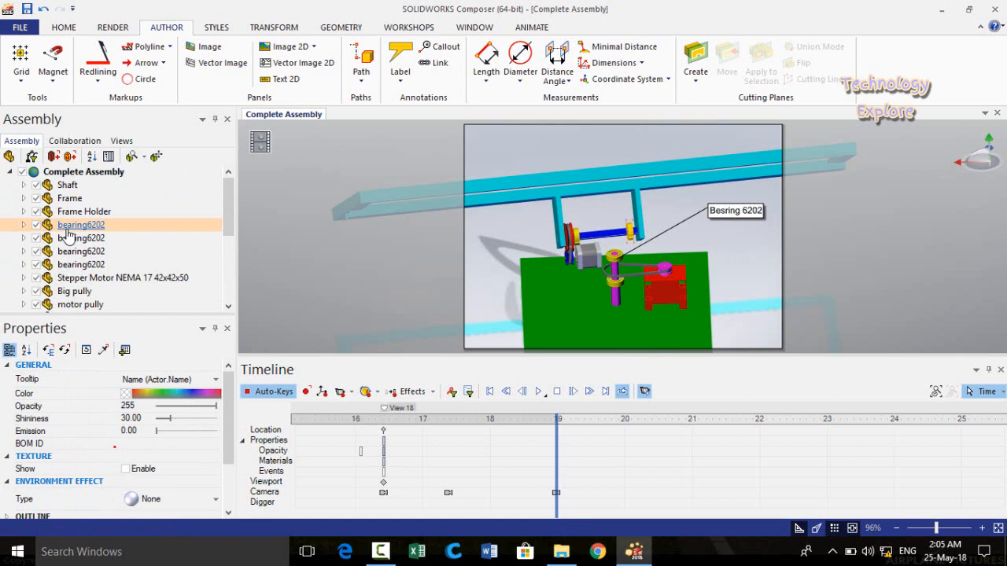
pyautogui.click(398, 259)
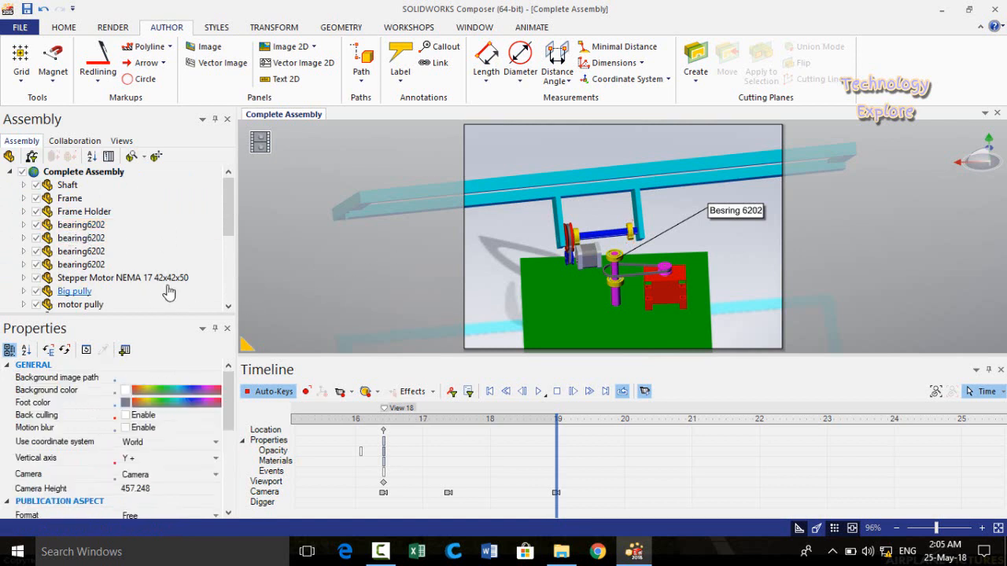
pyautogui.click(157, 240)
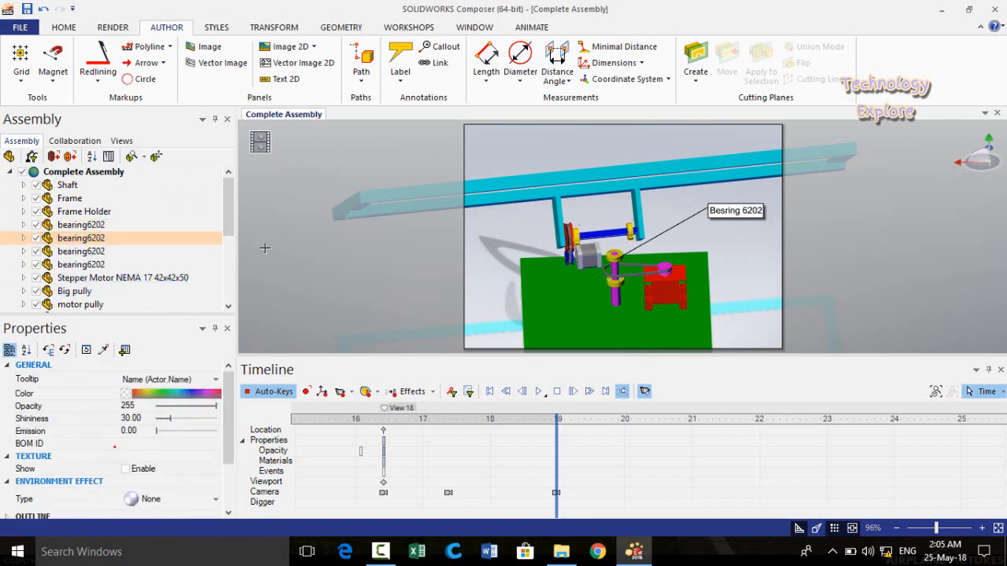
pyautogui.click(88, 253)
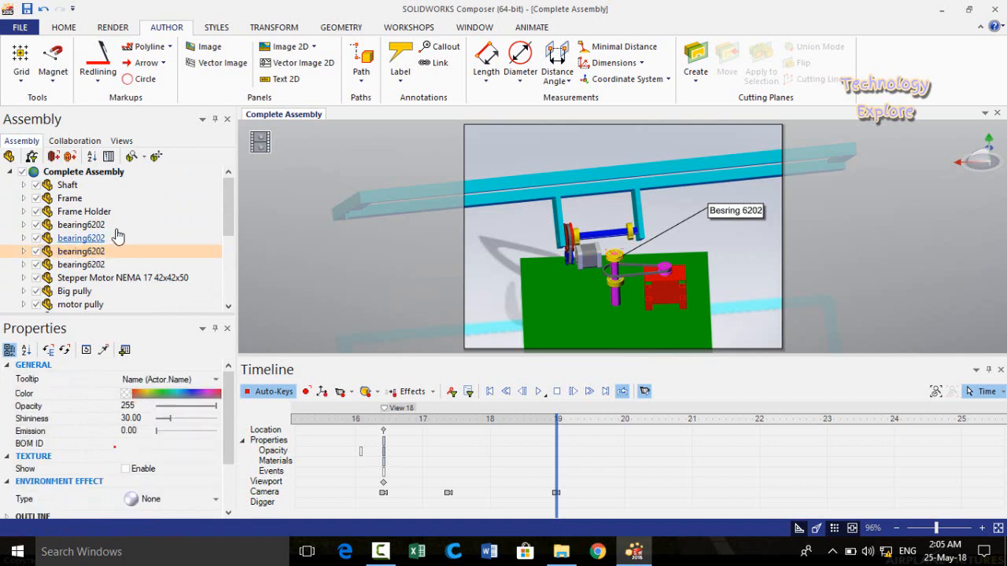
pyautogui.click(264, 30)
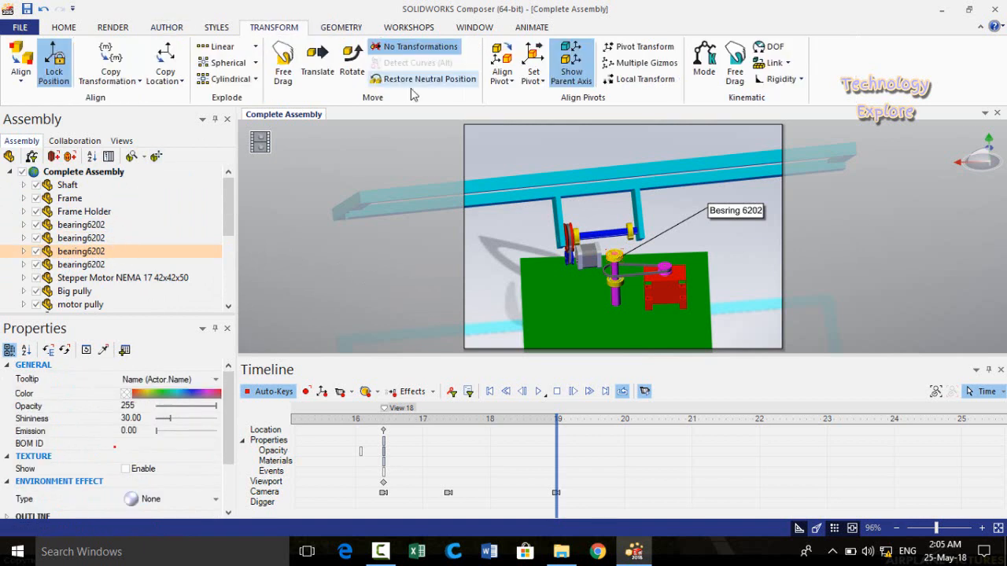
pyautogui.click(313, 61)
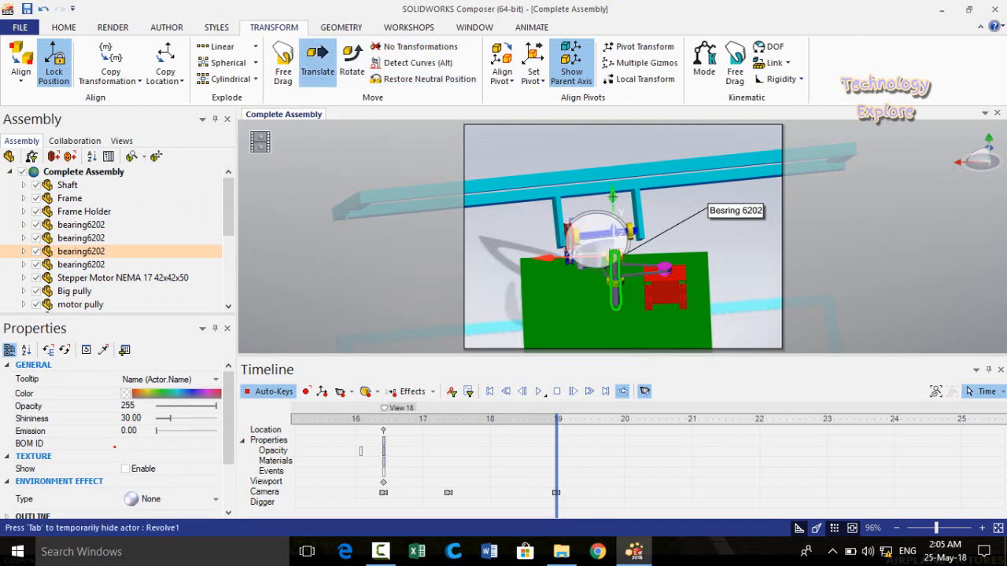
pyautogui.moveTo(612, 195); pyautogui.dragTo(601, 149)
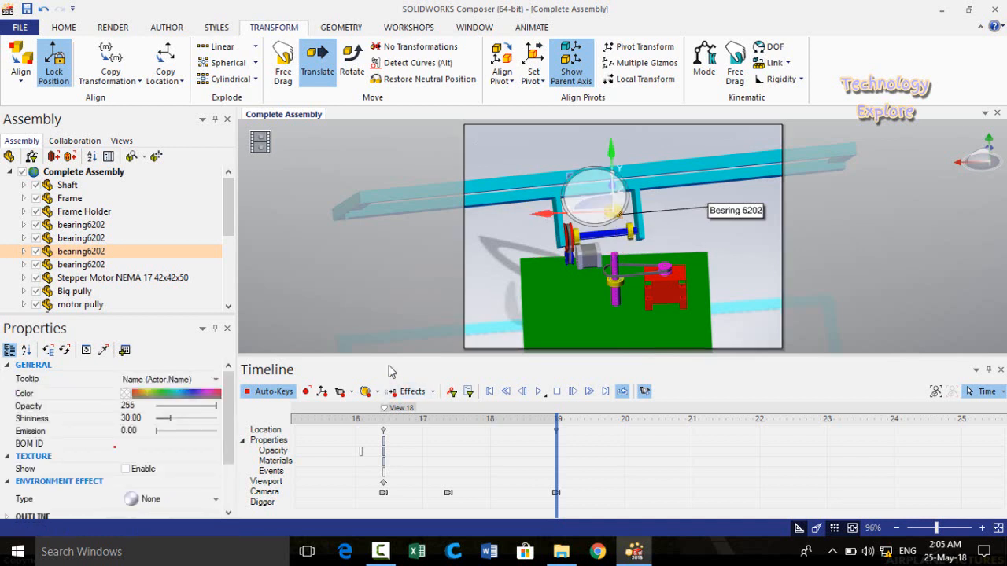
pyautogui.click(379, 317)
# Capture the raised-bearing state at 19 s as a new view and place it on the timeline at 19 s
pyautogui.moveTo(556, 503)
pyautogui.mouseDown()
pyautogui.moveTo(309, 503)
pyautogui.moveTo(599, 511)
pyautogui.mouseUp()
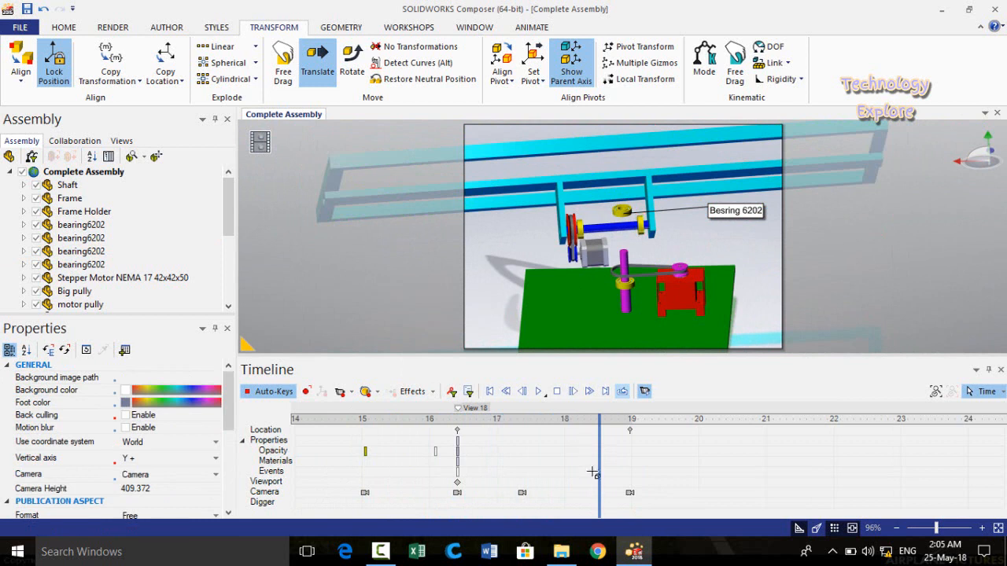
pyautogui.moveTo(600, 511); pyautogui.dragTo(631, 509)
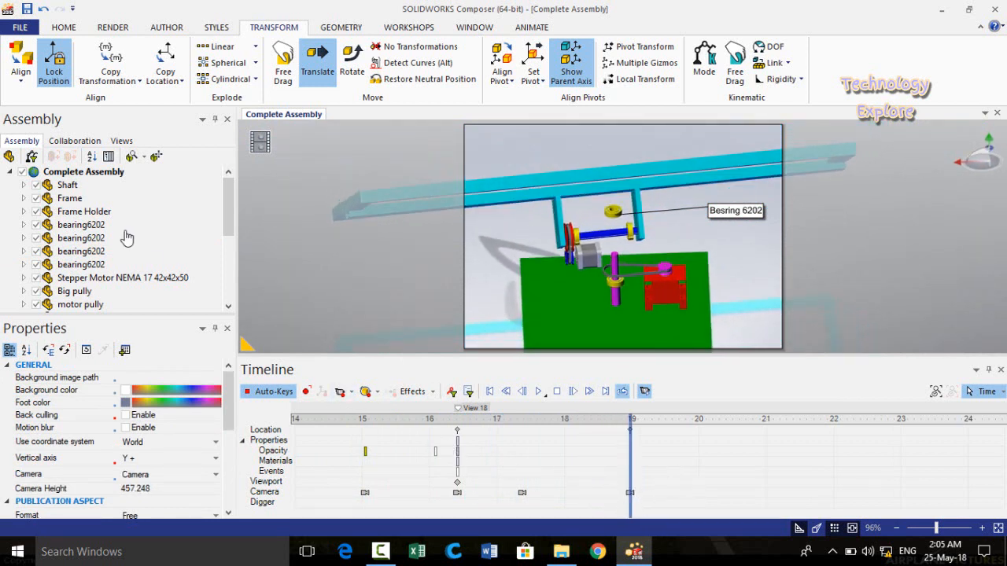
pyautogui.click(122, 141)
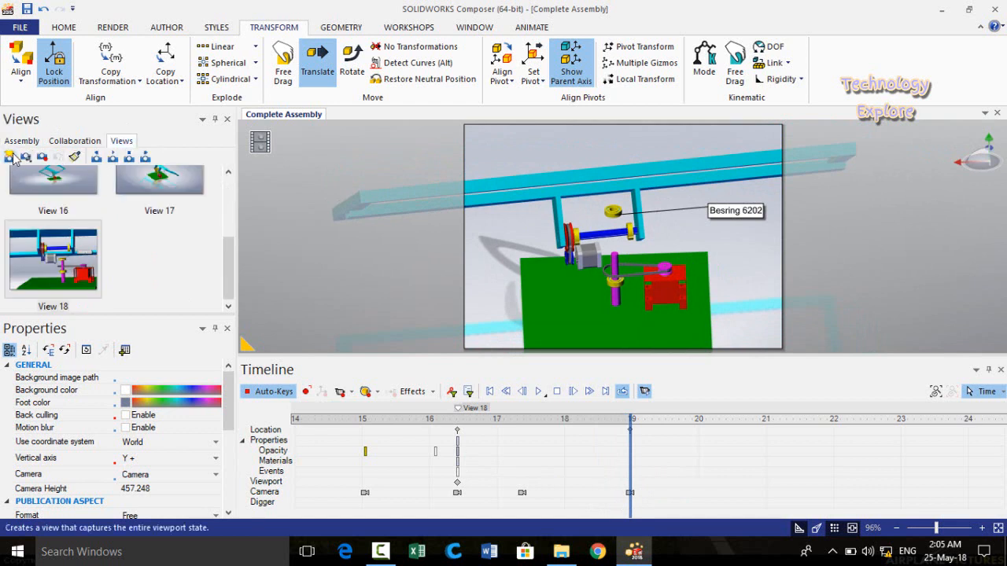
pyautogui.click(9, 156)
pyautogui.moveTo(187, 275); pyautogui.dragTo(631, 494)
# Add a camera key at 20 s that holds the view from above
pyautogui.click(697, 469)
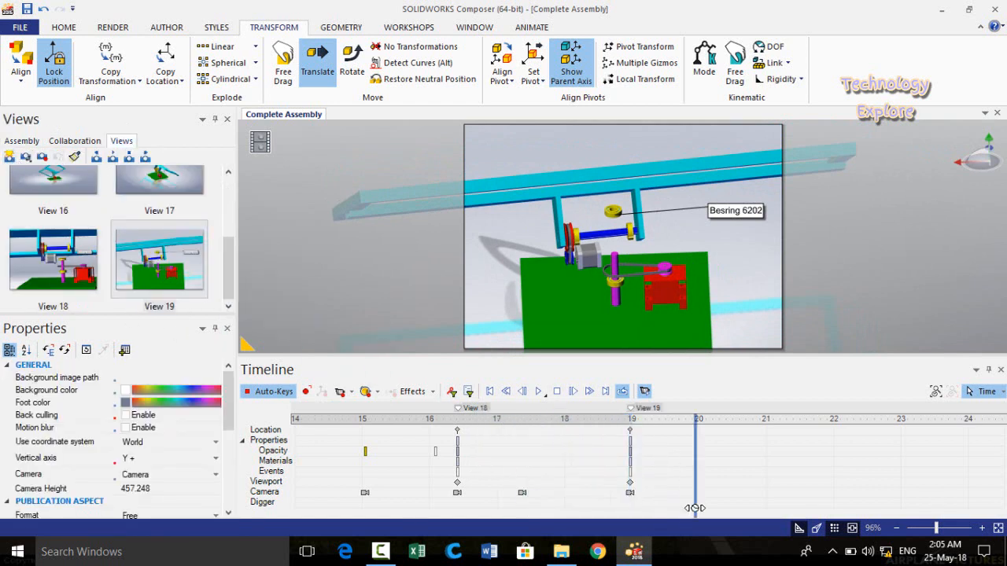
pyautogui.moveTo(693, 507)
pyautogui.mouseDown()
pyautogui.moveTo(630, 517)
pyautogui.moveTo(697, 525)
pyautogui.mouseUp()
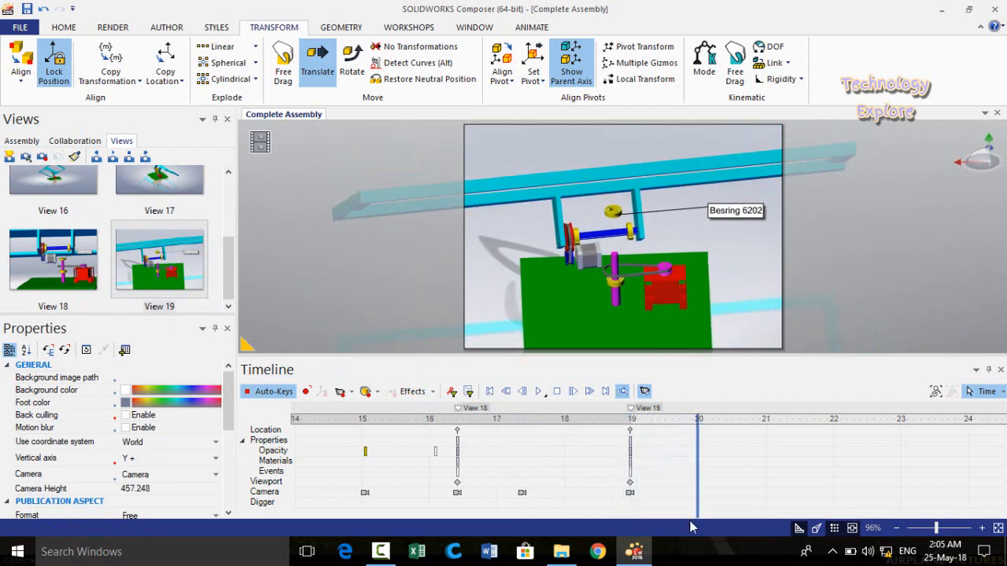
pyautogui.click(340, 393)
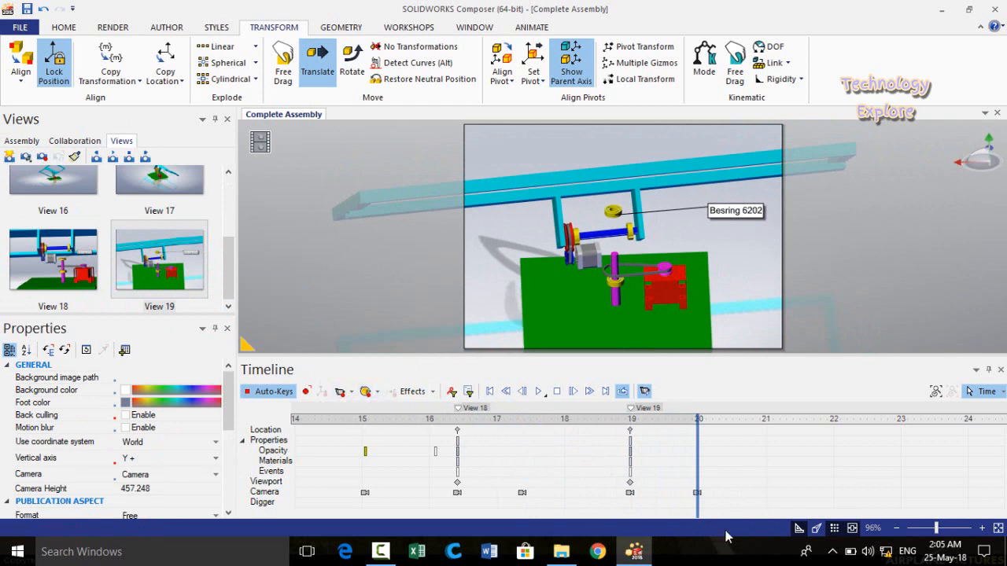
# Add a camera key at about 21 s with a close-up angled view of the raised bearing, shafts and red motor mount
pyautogui.moveTo(701, 513); pyautogui.dragTo(768, 512)
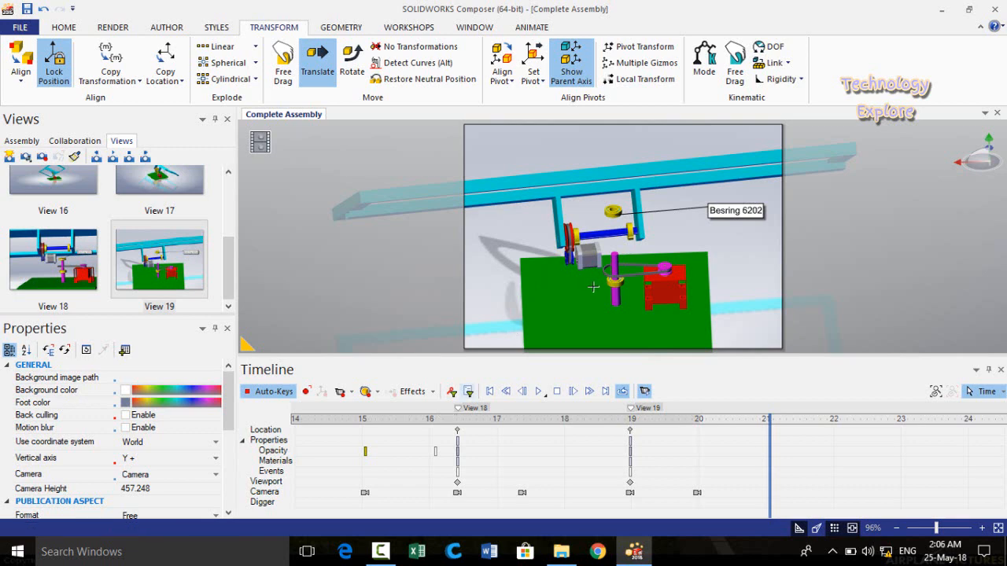
pyautogui.scroll(3, 582, 284)
pyautogui.scroll(-5, 581, 285)
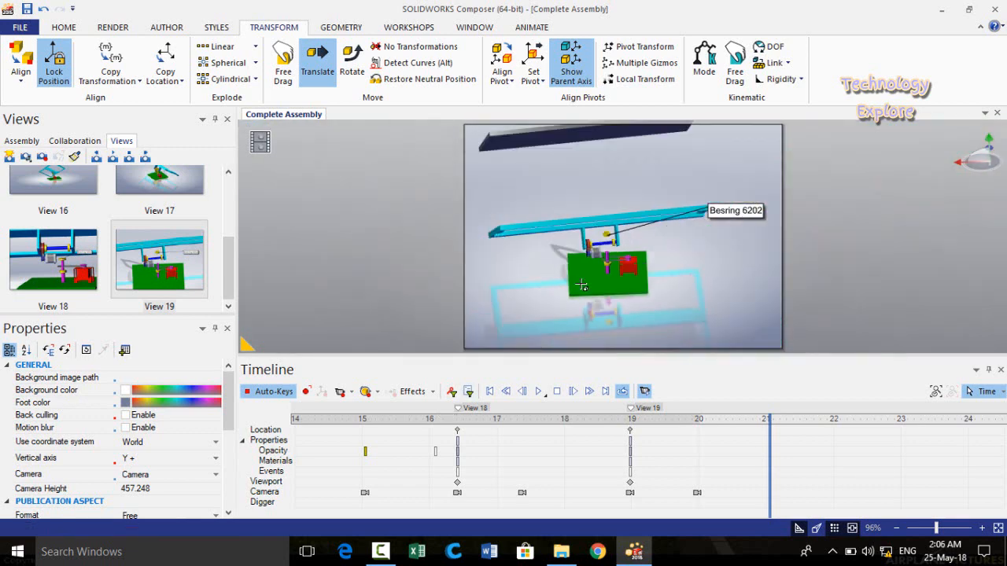
pyautogui.moveTo(539, 289); pyautogui.dragTo(546, 299, button='middle')
pyautogui.moveTo(560, 297); pyautogui.dragTo(633, 289, button='right')
pyautogui.scroll(3, 633, 288)
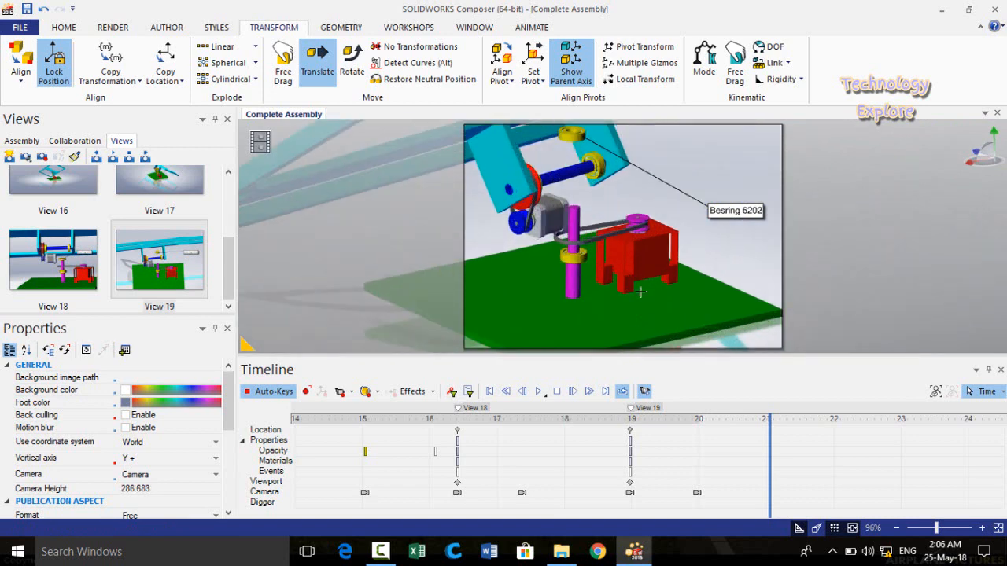
pyautogui.click(339, 392)
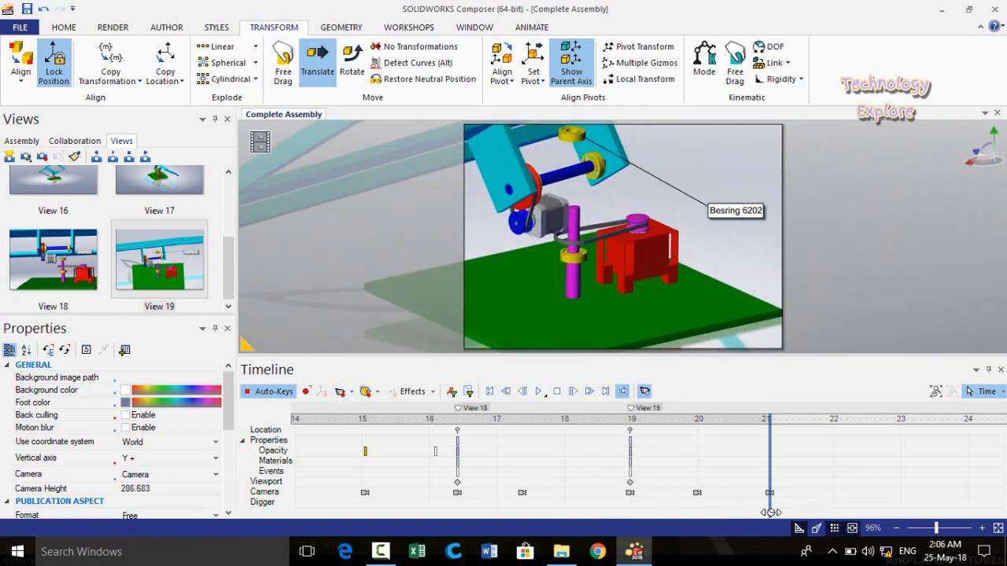
# Capture the angled close-up as a new view and place it on the timeline at about 21 s
pyautogui.moveTo(770, 512)
pyautogui.mouseDown()
pyautogui.moveTo(747, 514)
pyautogui.moveTo(778, 510)
pyautogui.moveTo(757, 499)
pyautogui.moveTo(800, 505)
pyautogui.moveTo(747, 504)
pyautogui.moveTo(769, 505)
pyautogui.mouseUp()
pyautogui.click(9, 156)
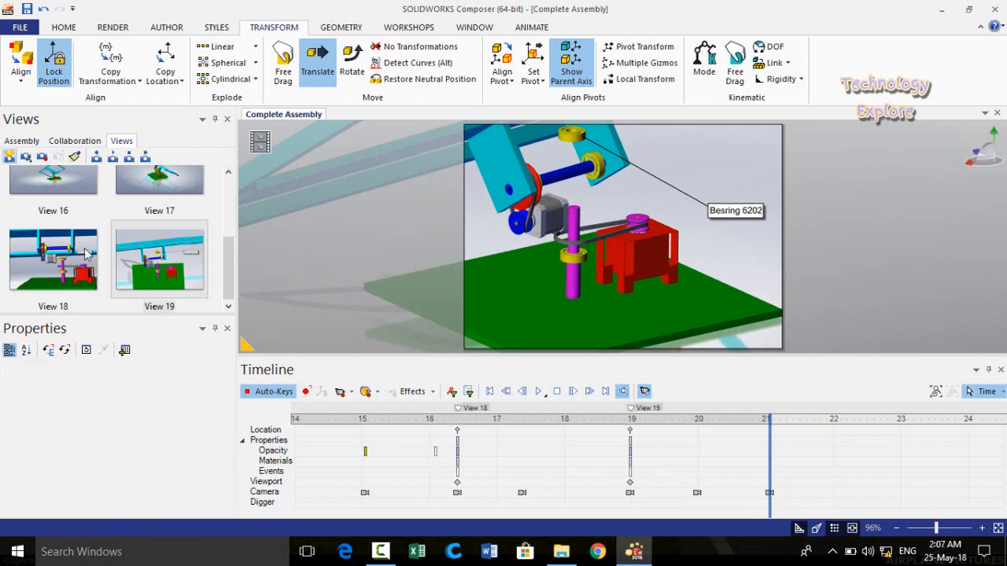
pyautogui.moveTo(77, 271); pyautogui.dragTo(771, 508)
pyautogui.scroll(1, 822, 481)
pyautogui.moveTo(822, 480); pyautogui.dragTo(475, 475, button='middle')
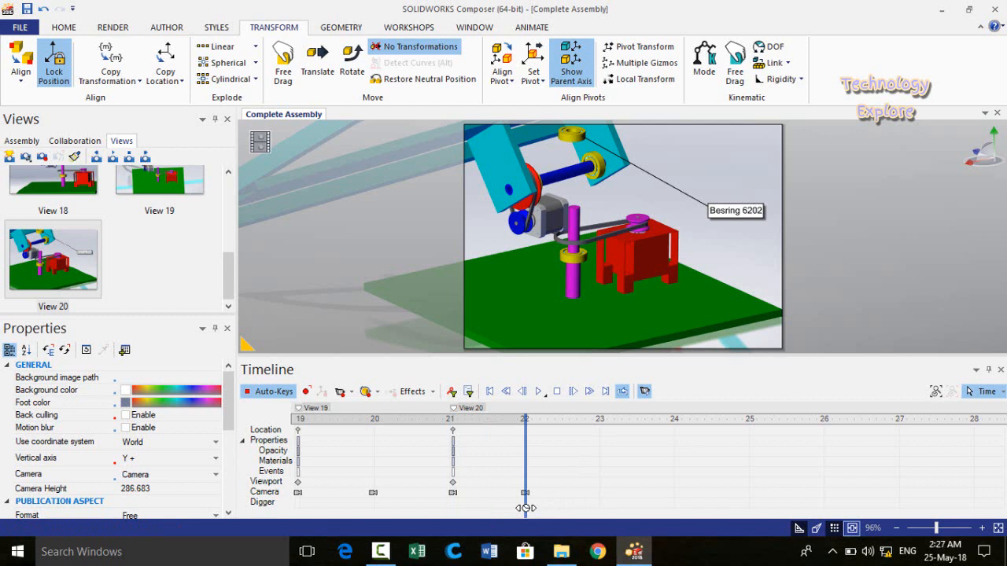
# Create a cutting plane at 24 s on the front face of the red motor mount
pyautogui.moveTo(525, 508); pyautogui.dragTo(672, 517)
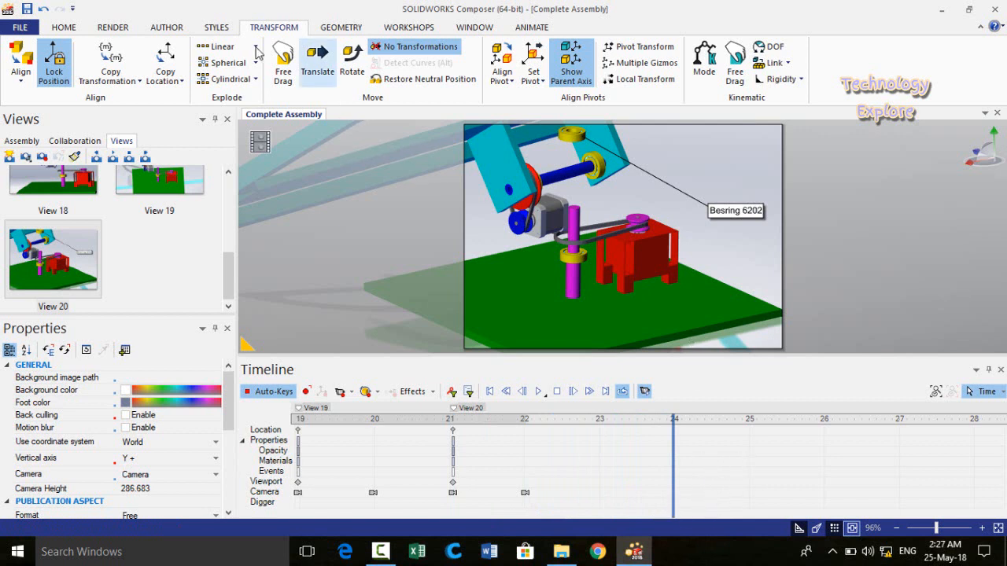
pyautogui.click(165, 28)
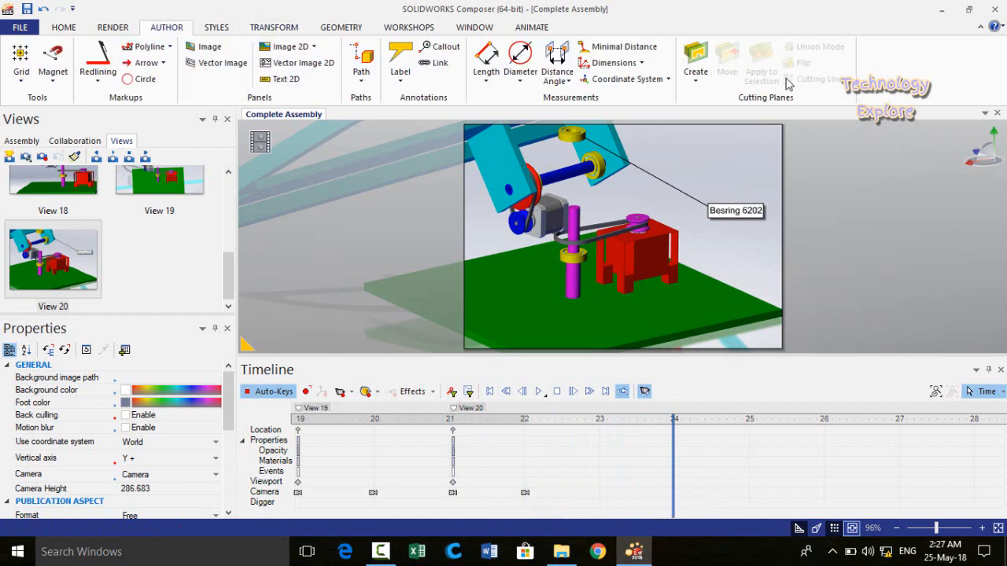
pyautogui.click(644, 253)
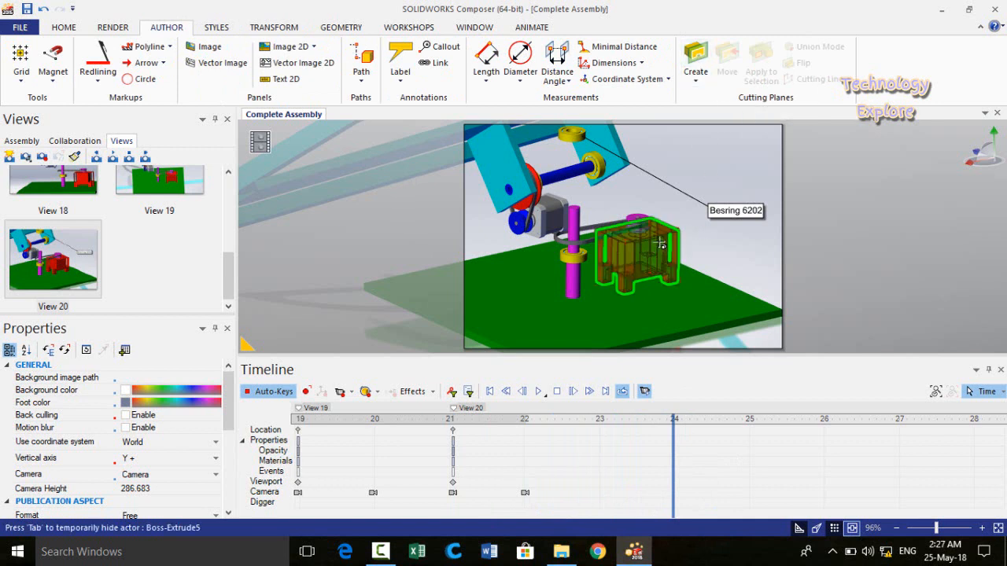
pyautogui.click(660, 244)
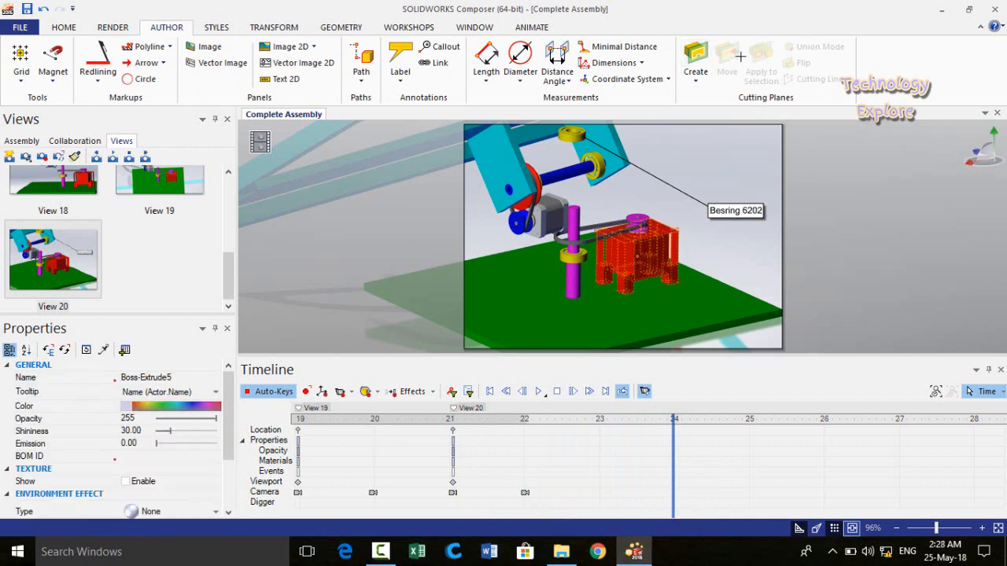
pyautogui.click(695, 63)
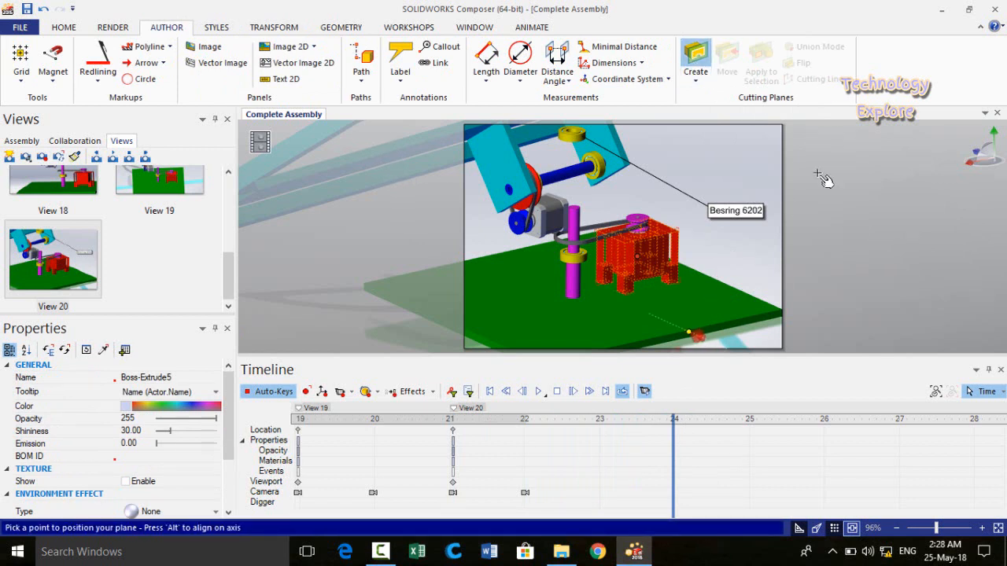
pyautogui.click(661, 259)
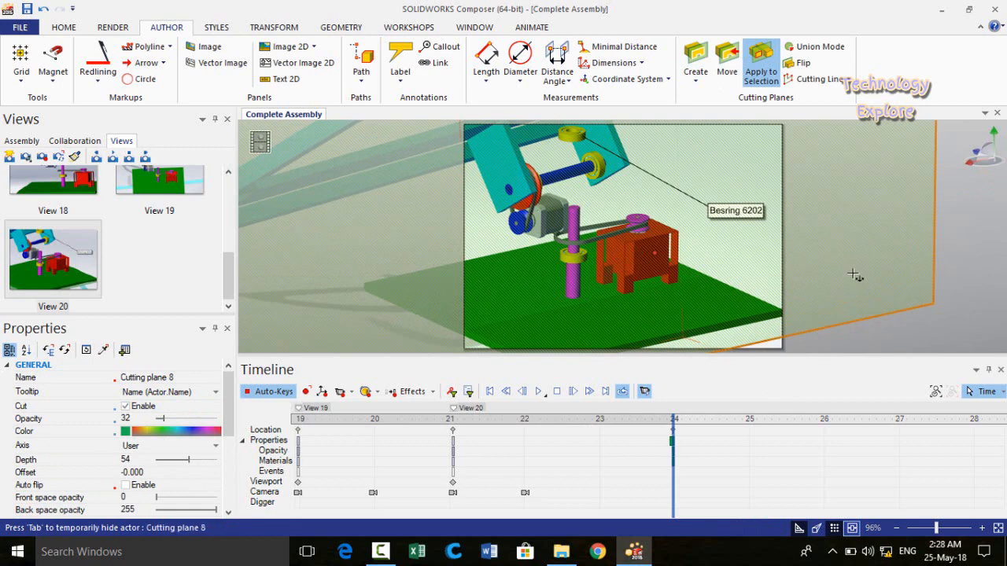
# Restrict the cutting plane to the red motor mount and move it to an offset of about -61 so it slices through the mount
pyautogui.click(763, 76)
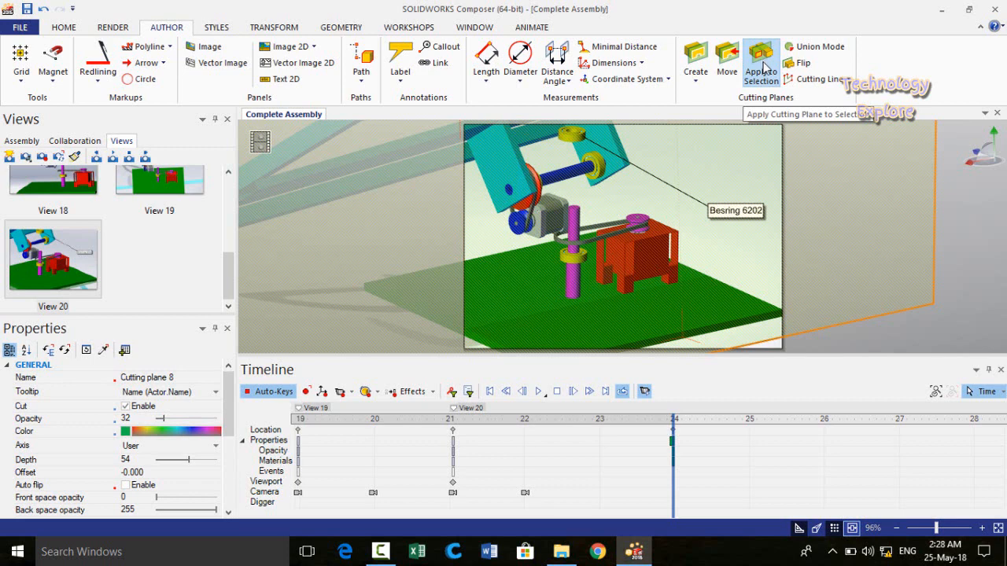
pyautogui.click(763, 69)
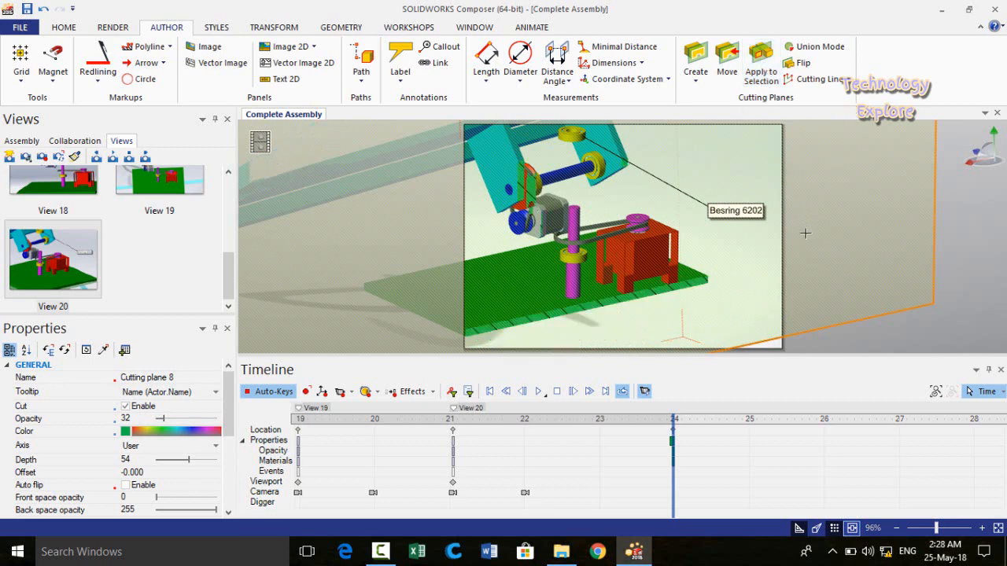
pyautogui.moveTo(831, 236); pyautogui.dragTo(836, 243)
pyautogui.click(759, 71)
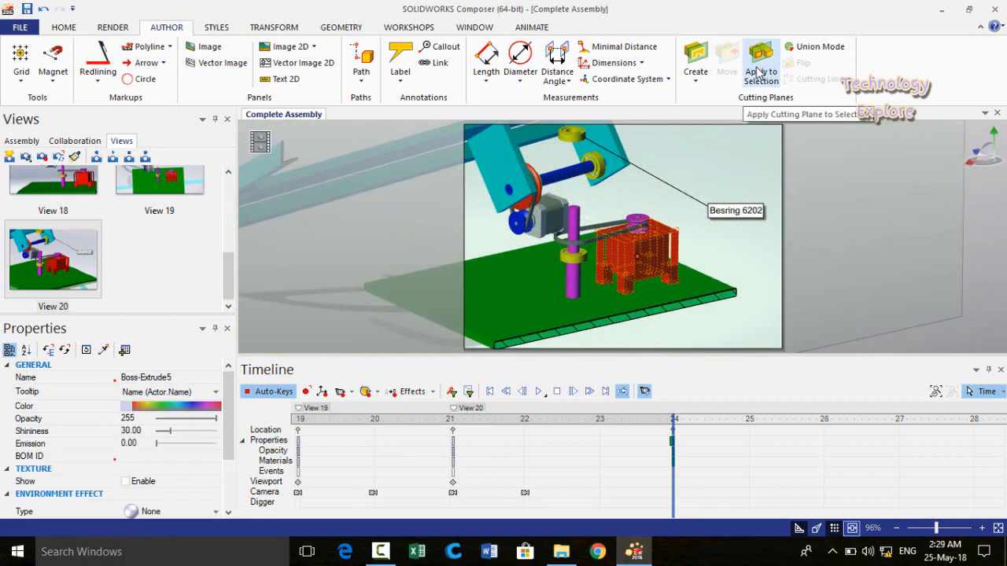
pyautogui.click(835, 237)
pyautogui.moveTo(831, 236); pyautogui.dragTo(792, 207)
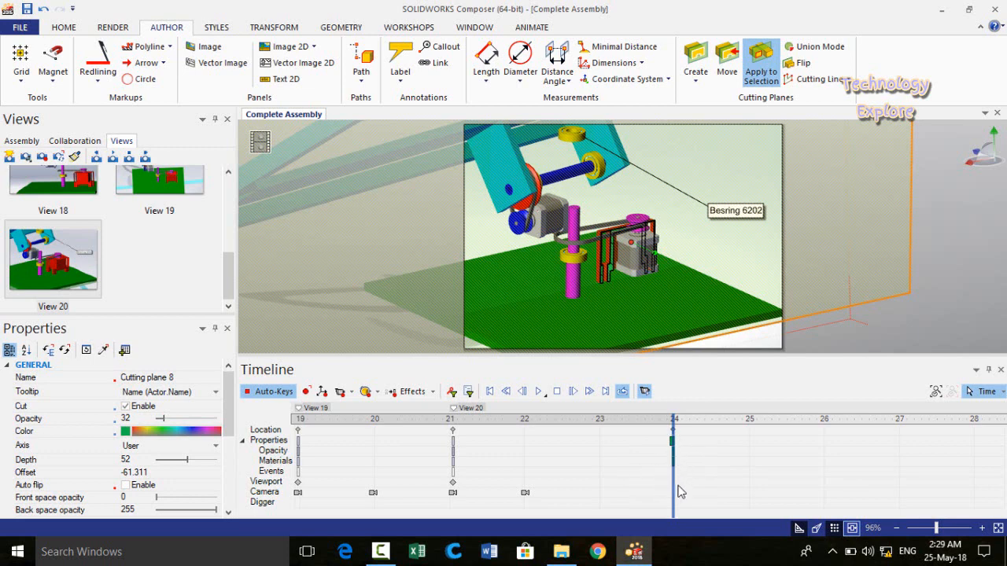
# Key the cutting plane at about 23 s with Cut enabled, opacity 0 and depth 53, placing it in front of the red mount
pyautogui.moveTo(673, 488); pyautogui.dragTo(594, 492)
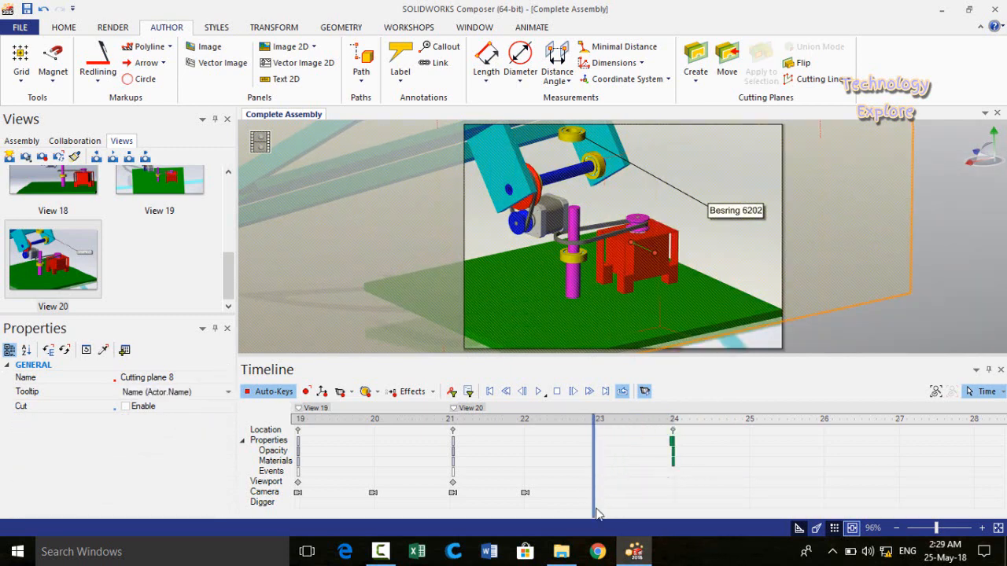
pyautogui.click(125, 407)
pyautogui.scroll(-2, 231, 408)
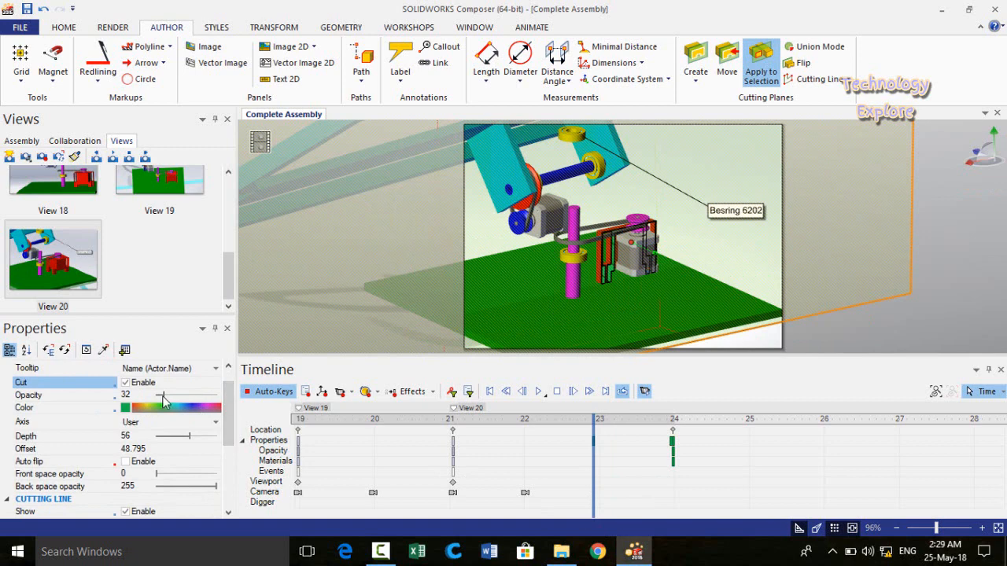
pyautogui.moveTo(162, 396)
pyautogui.mouseDown()
pyautogui.moveTo(153, 396)
pyautogui.moveTo(196, 397)
pyautogui.moveTo(155, 407)
pyautogui.mouseUp()
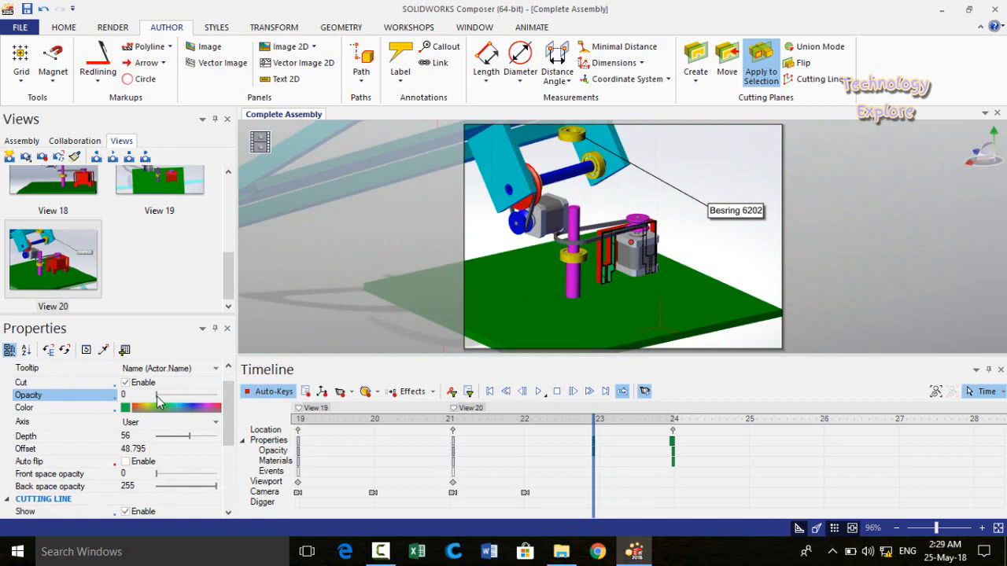
pyautogui.moveTo(226, 404); pyautogui.dragTo(226, 418)
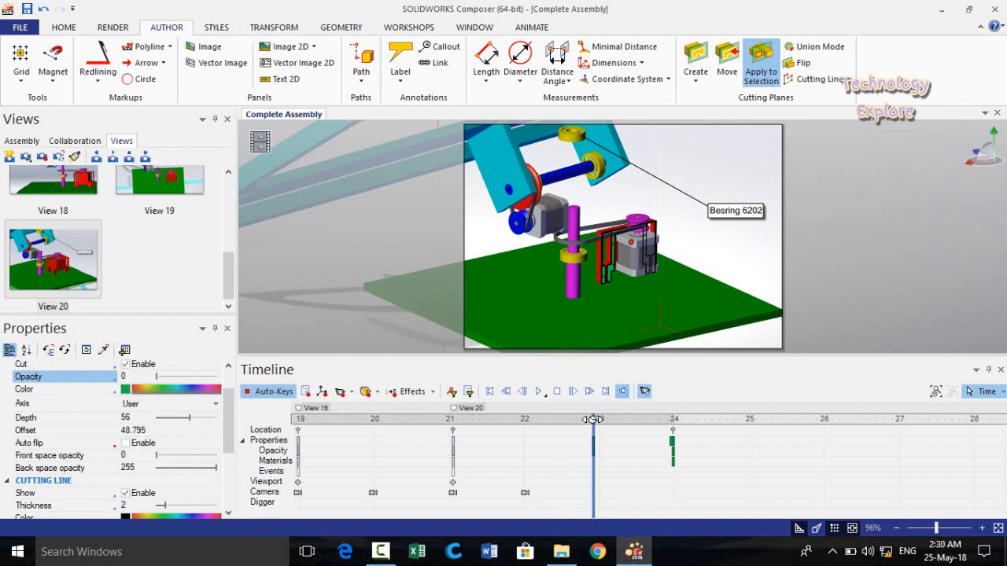
pyautogui.moveTo(190, 420); pyautogui.dragTo(189, 420)
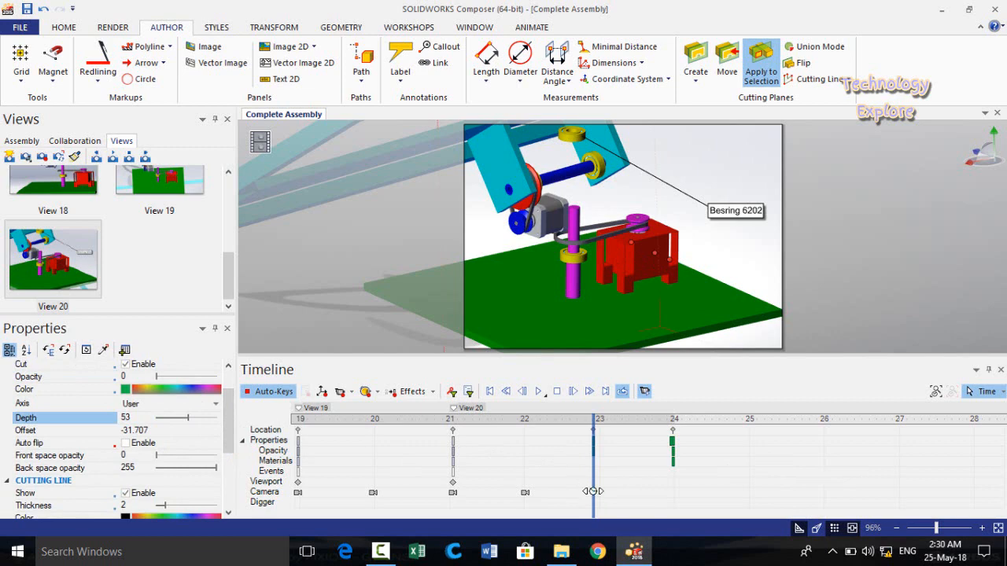
# Adjust the cutting plane's keys near 24 s so the plane itself is transparent while the red motor mount stays cut
pyautogui.moveTo(595, 490); pyautogui.dragTo(668, 474)
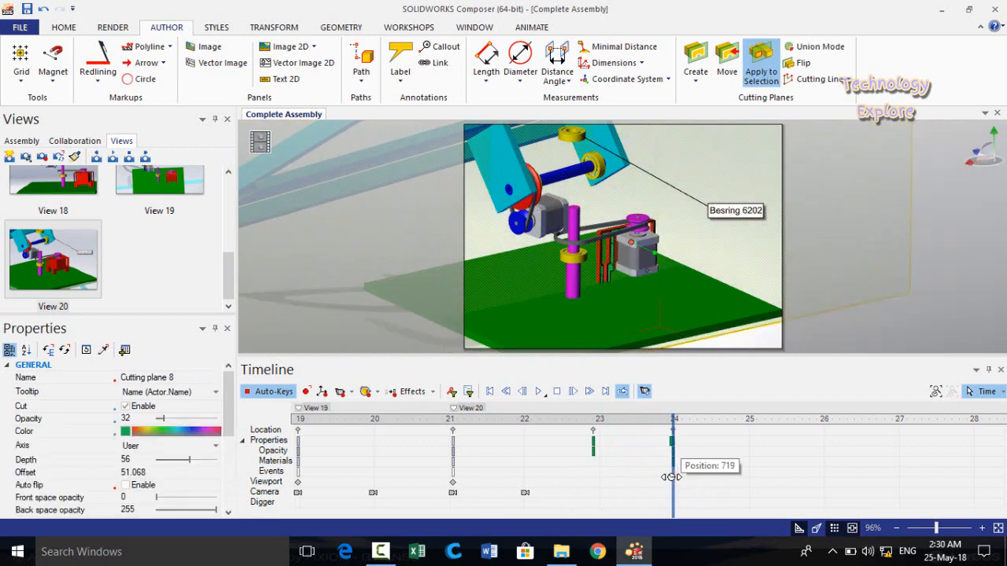
pyautogui.moveTo(667, 477)
pyautogui.mouseDown()
pyautogui.moveTo(612, 472)
pyautogui.moveTo(665, 469)
pyautogui.mouseUp()
pyautogui.click(671, 448)
pyautogui.rightClick(673, 447)
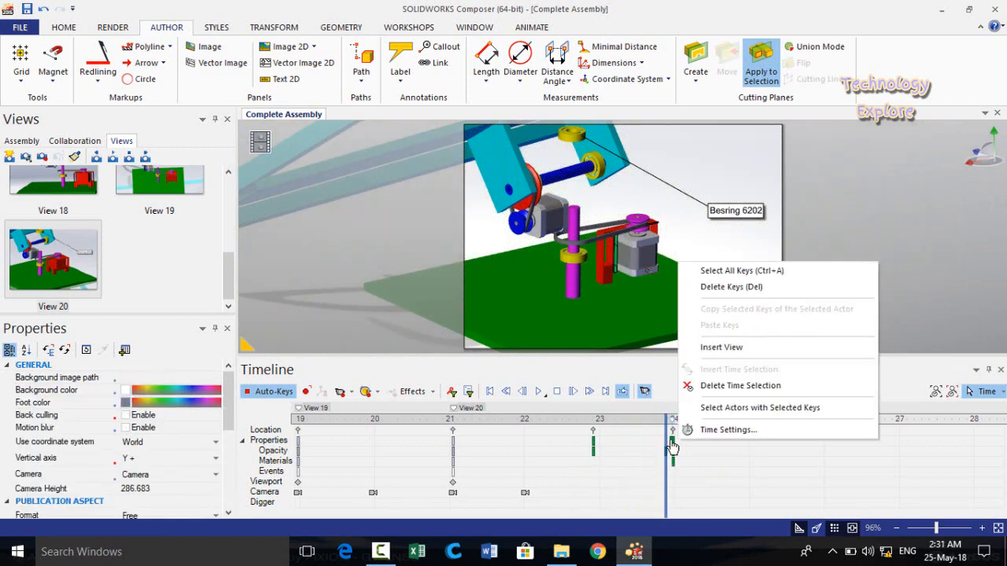
pyautogui.click(700, 408)
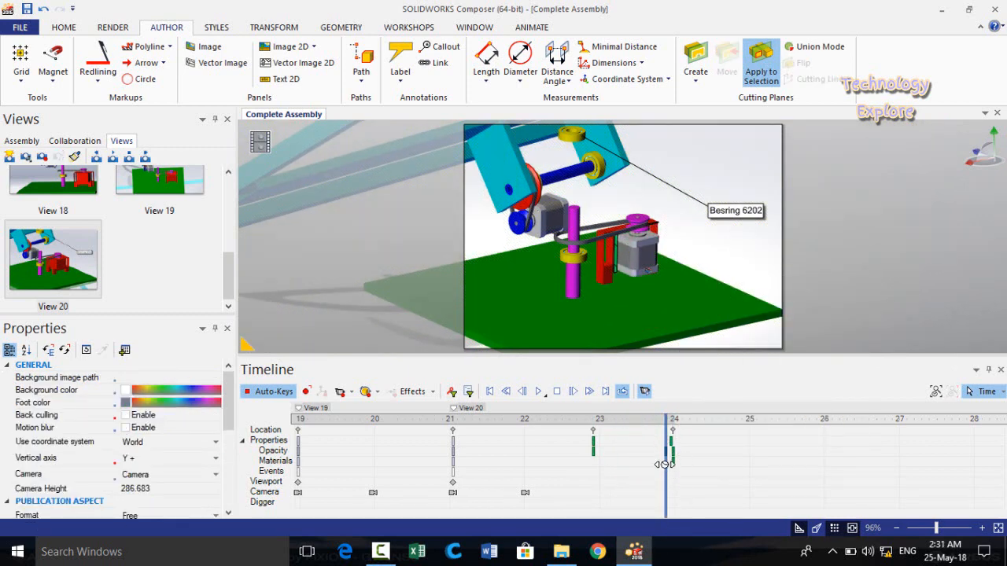
pyautogui.moveTo(665, 477)
pyautogui.mouseDown()
pyautogui.moveTo(638, 477)
pyautogui.moveTo(678, 478)
pyautogui.moveTo(595, 480)
pyautogui.moveTo(683, 481)
pyautogui.moveTo(594, 490)
pyautogui.moveTo(674, 490)
pyautogui.mouseUp()
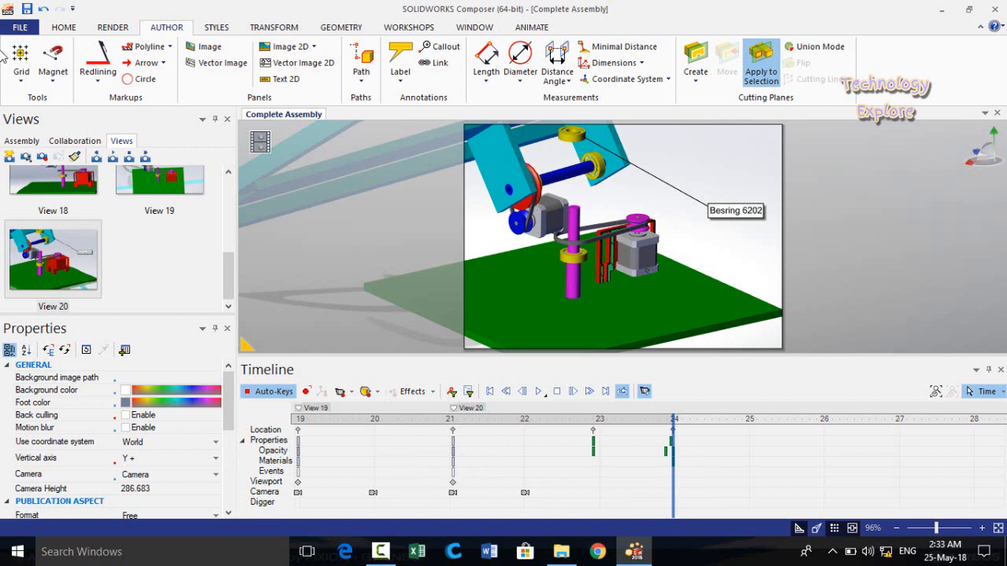
# Export the animation to the Desktop as an AVI file named Animation
pyautogui.click(20, 28)
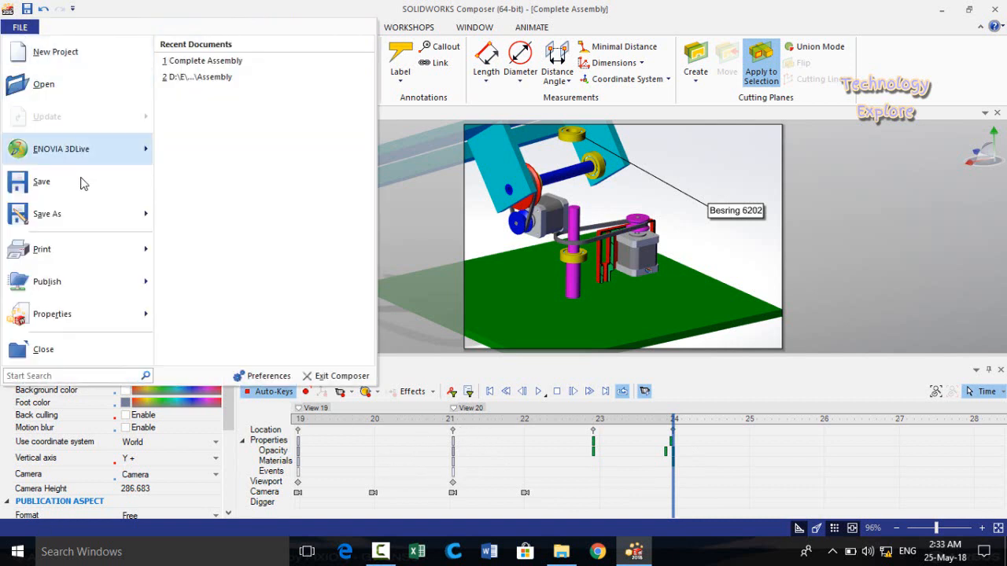
pyautogui.moveTo(150, 219)
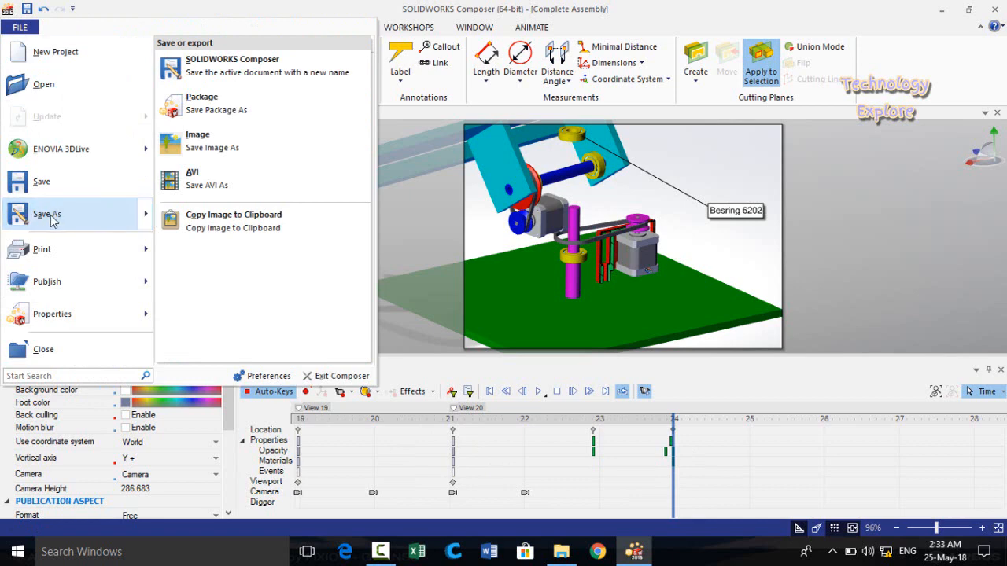
pyautogui.click(207, 185)
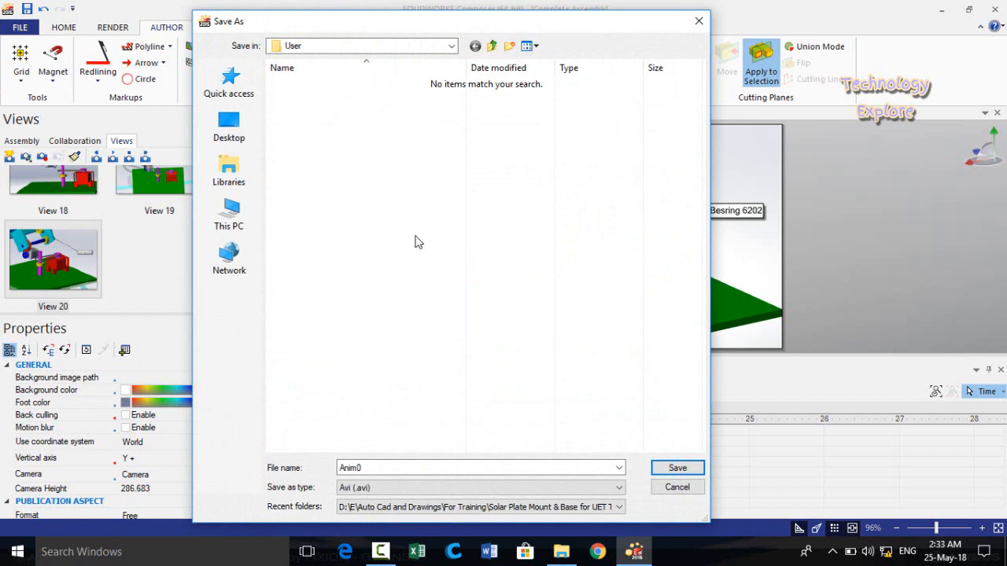
pyautogui.click(229, 134)
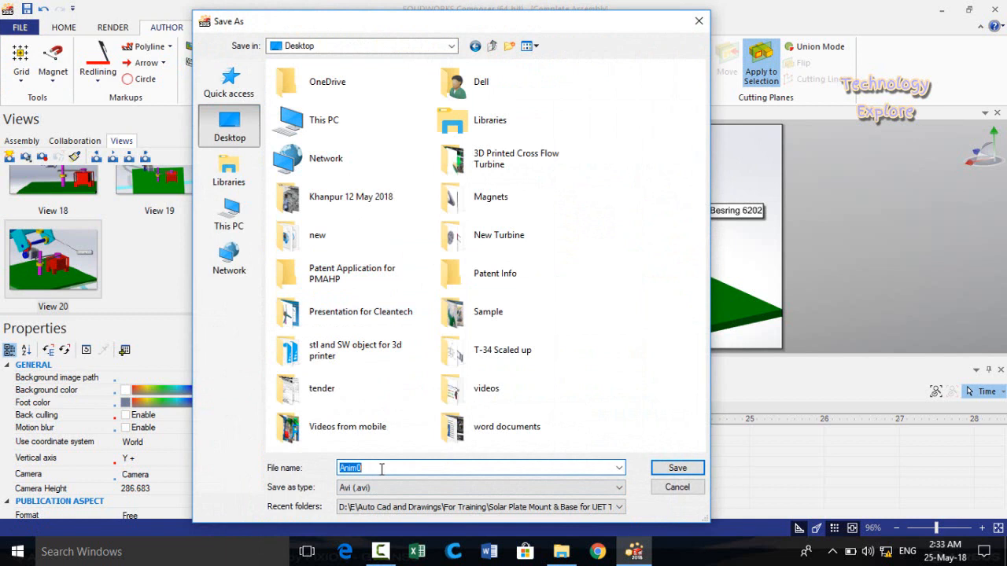
pyautogui.write('An')
pyautogui.click(389, 488)
pyautogui.click(389, 494)
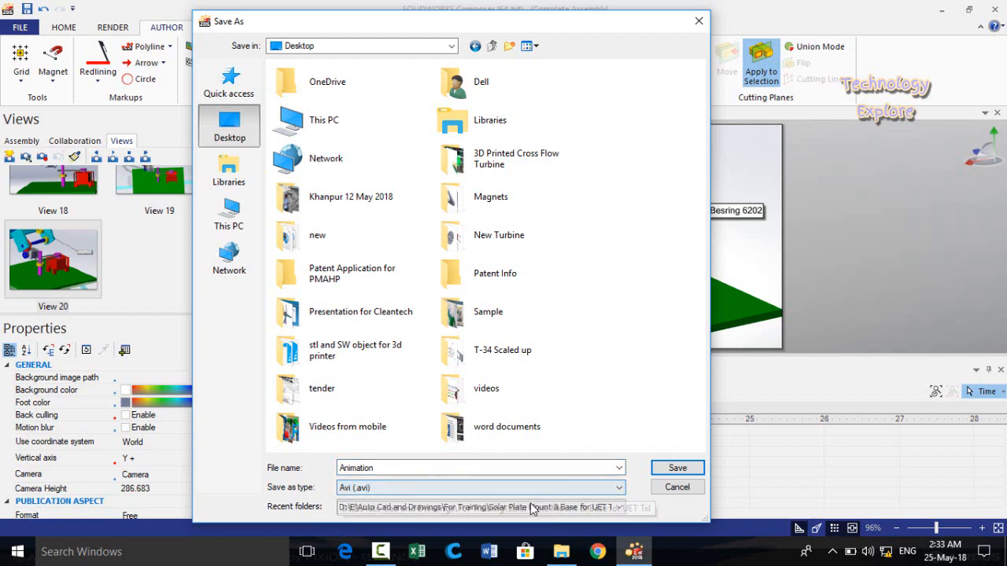
pyautogui.click(676, 469)
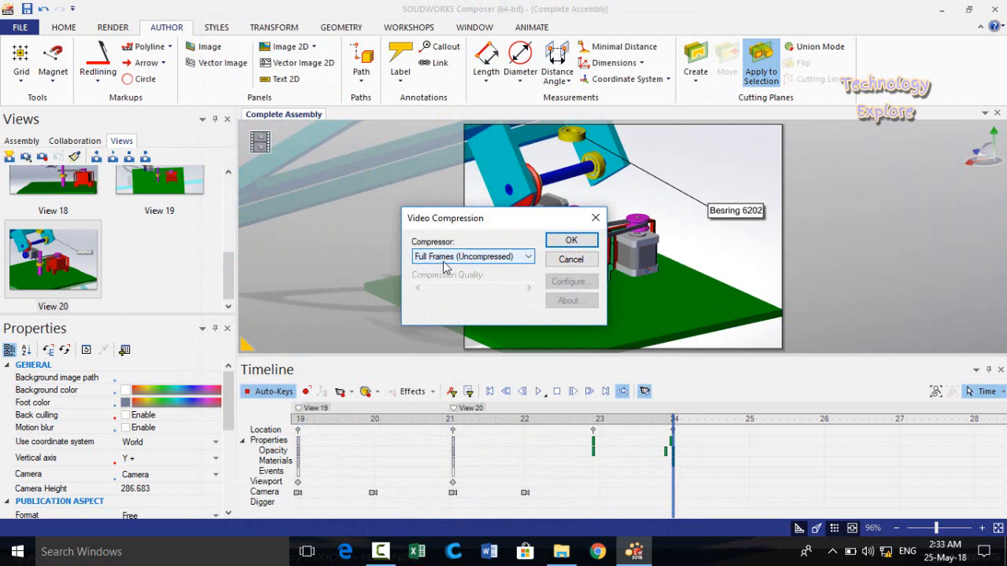
# Render the video with the Full Frames (Uncompressed) compressor
pyautogui.click(501, 263)
pyautogui.click(501, 263)
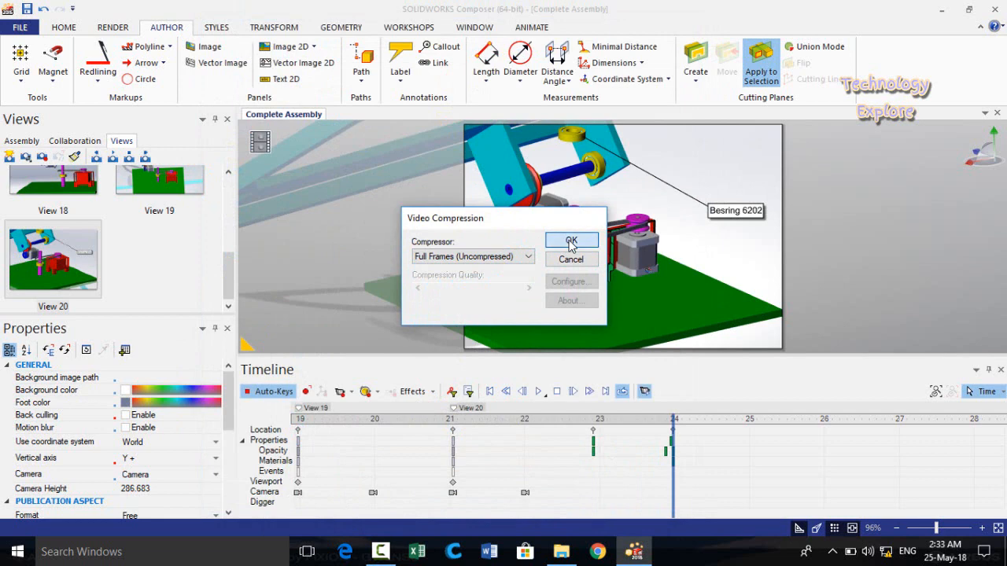
pyautogui.click(571, 240)
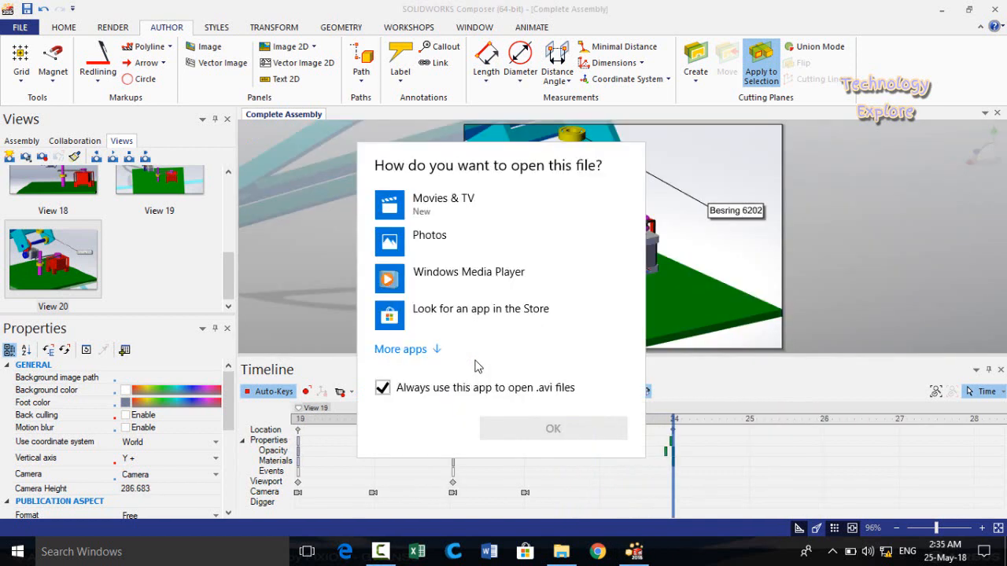
# Open the exported AVI in Windows Media Player as the default app, preview it full screen, pause it and leave full screen
pyautogui.click(435, 280)
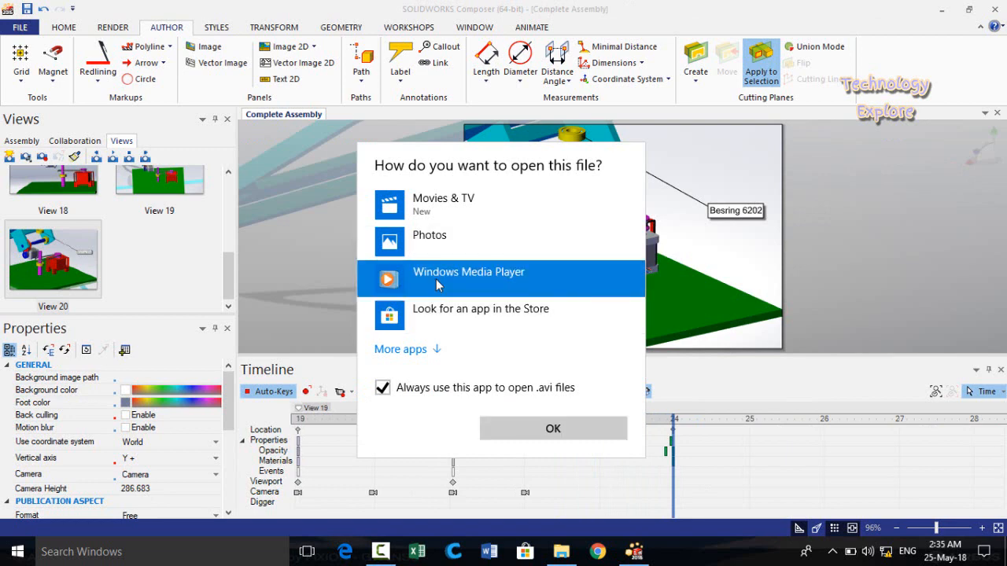
pyautogui.click(551, 428)
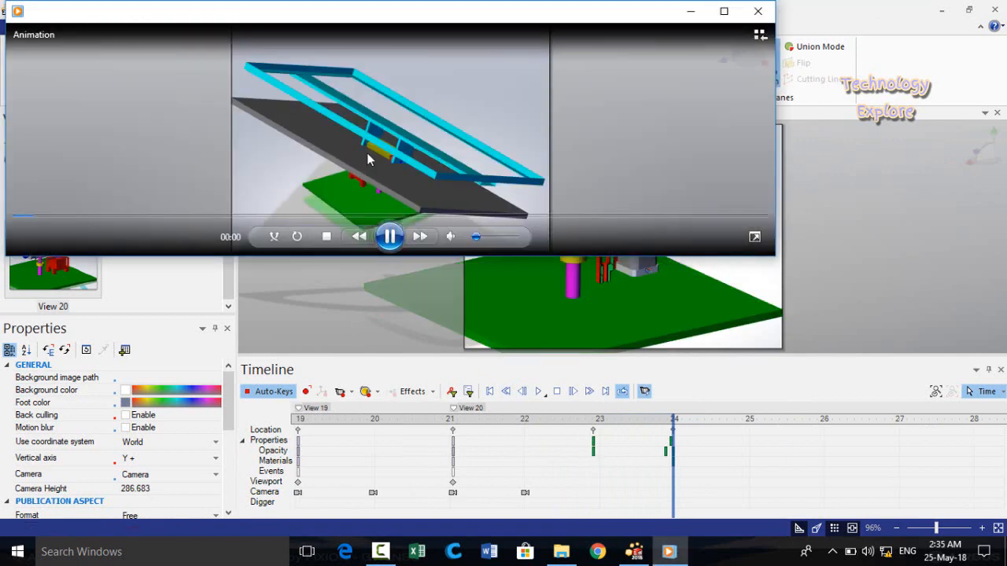
pyautogui.doubleClick(368, 159)
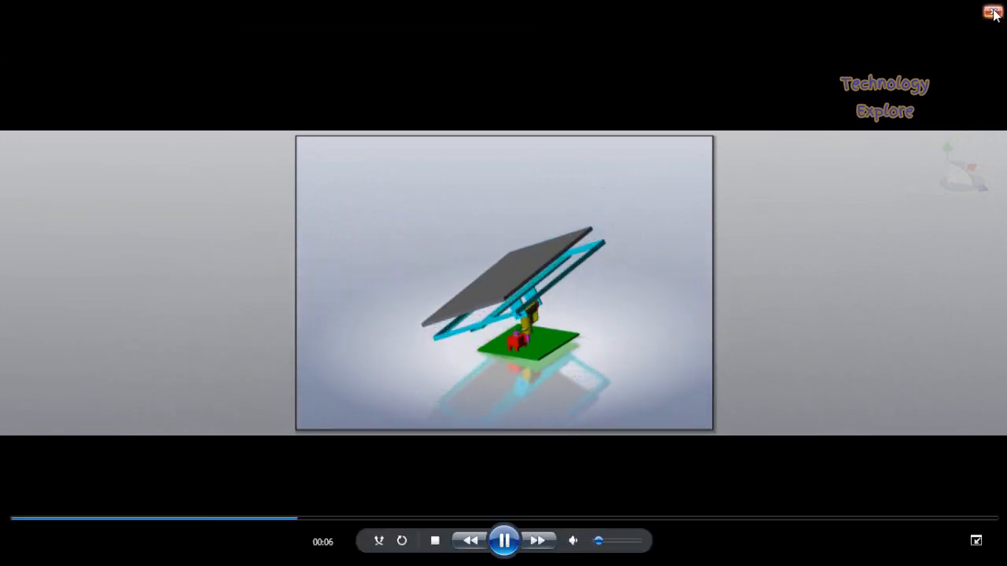
pyautogui.click(504, 546)
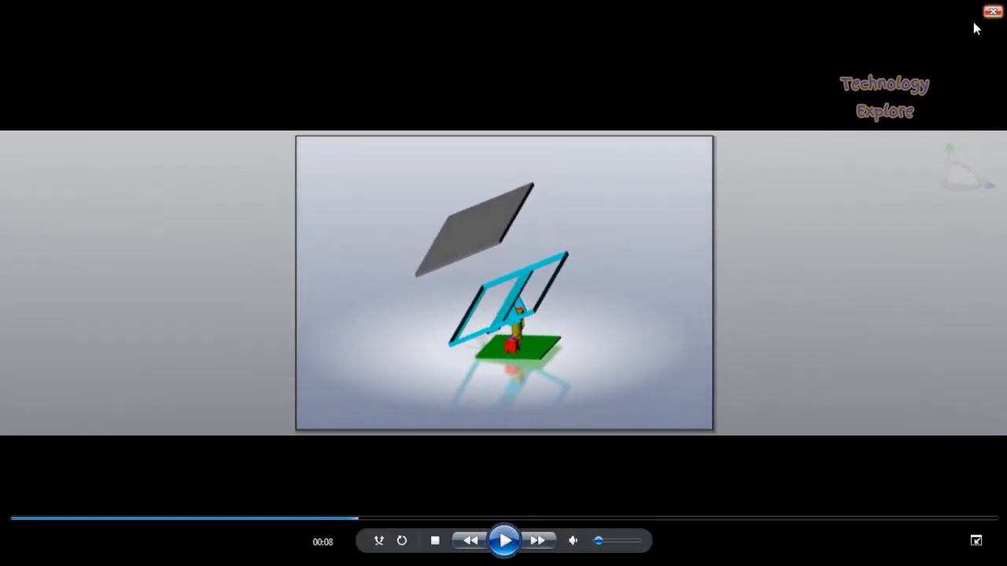
pyautogui.press('Escape')
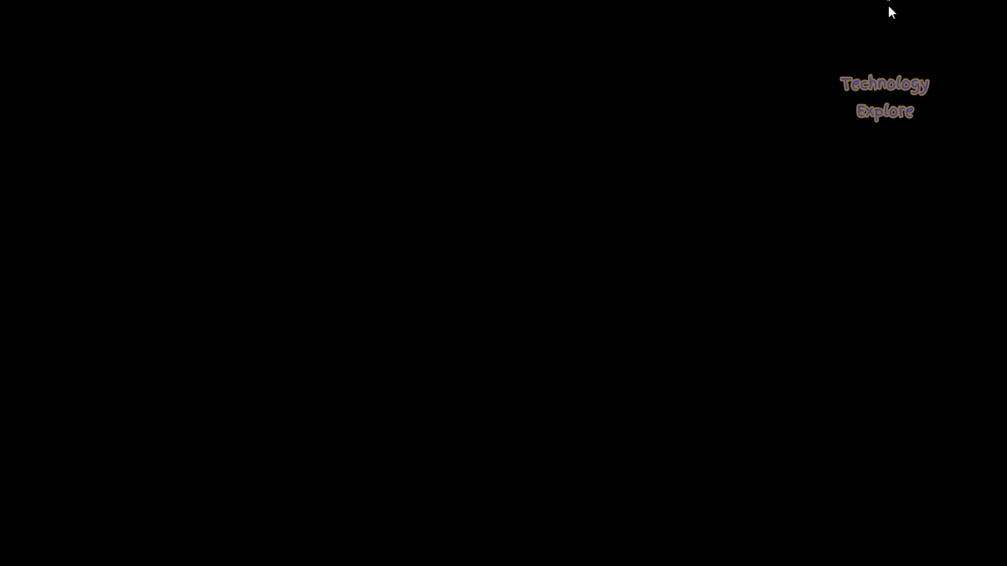
pyautogui.click(762, 478)
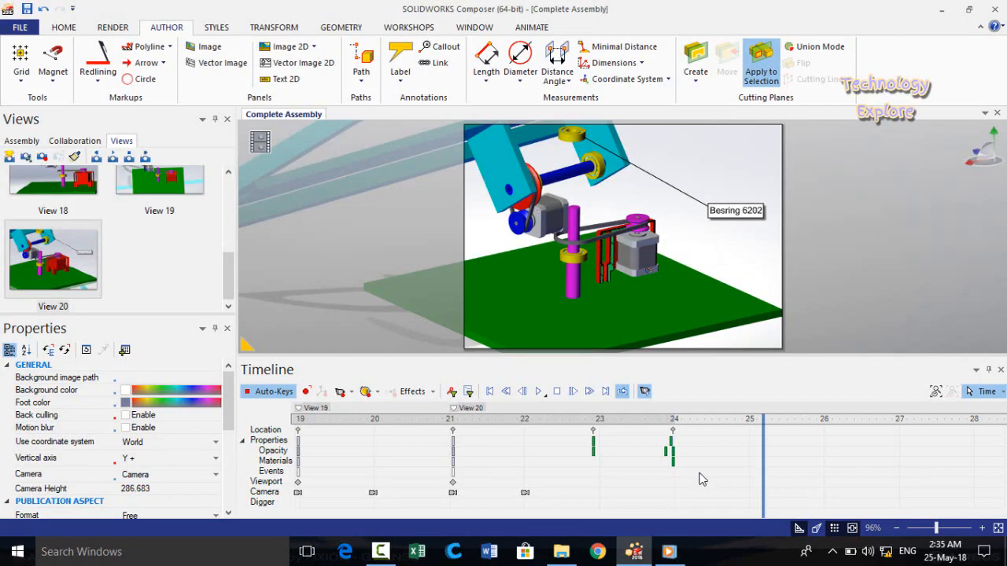
pyautogui.moveTo(672, 484)
pyautogui.mouseDown()
pyautogui.moveTo(661, 484)
pyautogui.moveTo(676, 497)
pyautogui.moveTo(661, 497)
pyautogui.mouseUp()
pyautogui.moveTo(657, 418)
pyautogui.mouseDown()
pyautogui.moveTo(603, 416)
pyautogui.moveTo(675, 419)
pyautogui.mouseUp()
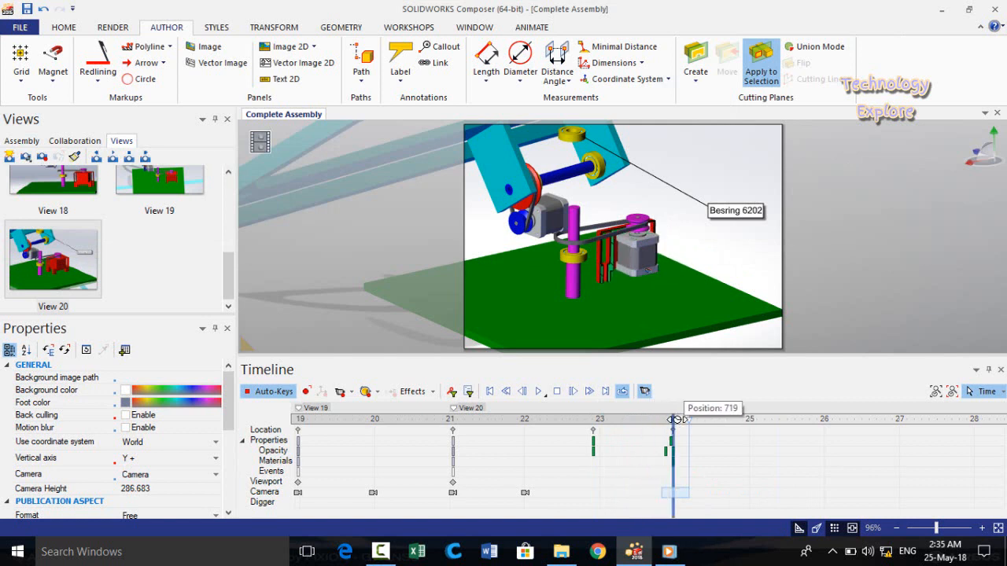
pyautogui.click(749, 455)
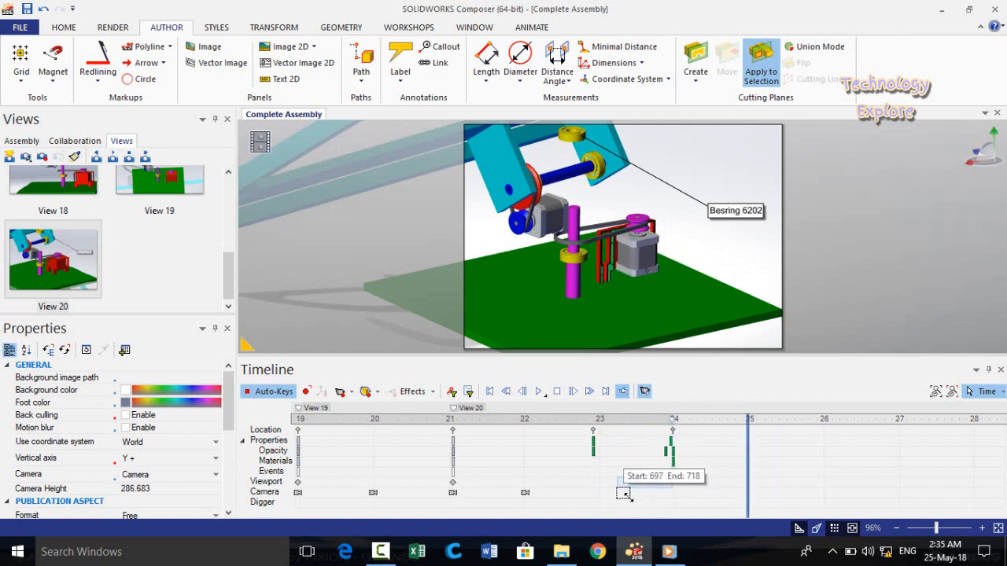